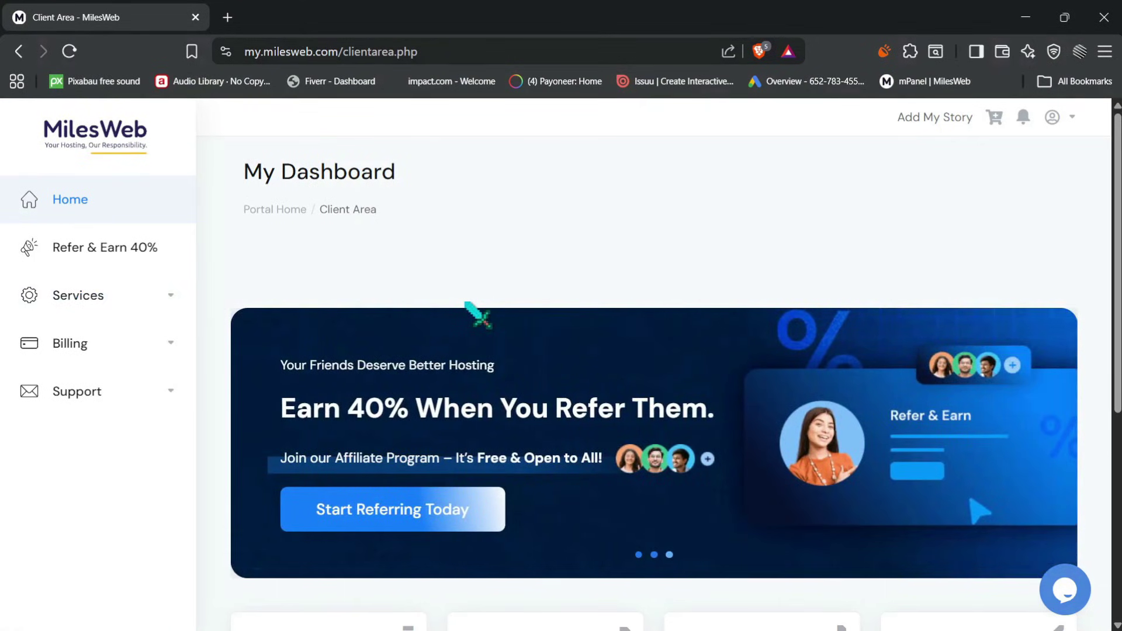
Open My Products & Services from the dashboard's Services card to see the Premium hosting plan
scroll(478, 315, "down", 5)
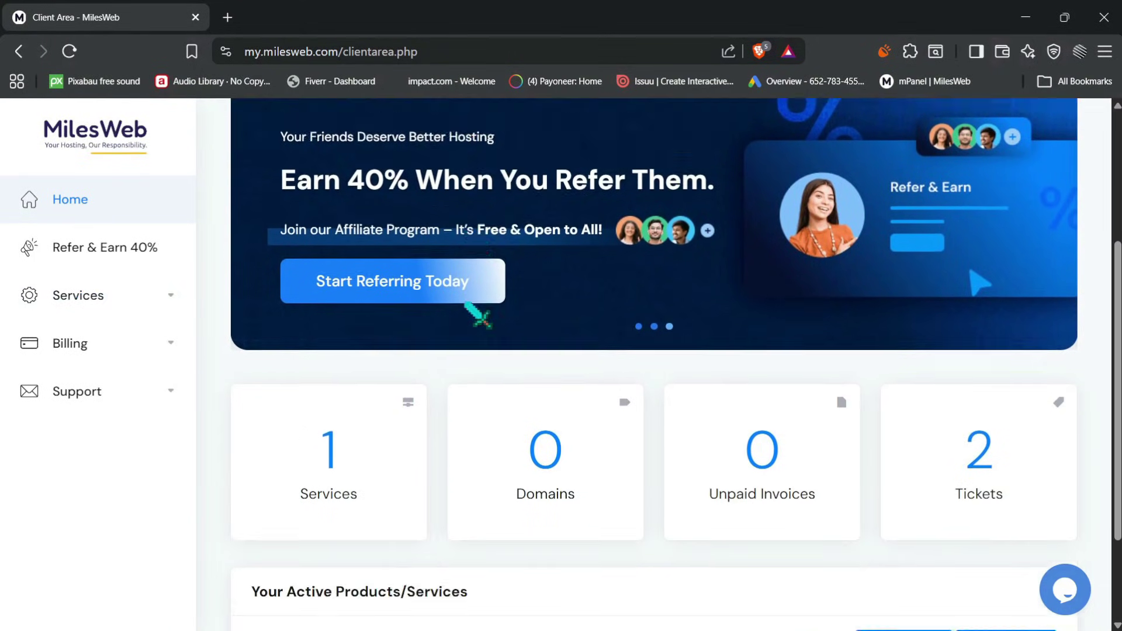
scroll(471, 314, "up", 2)
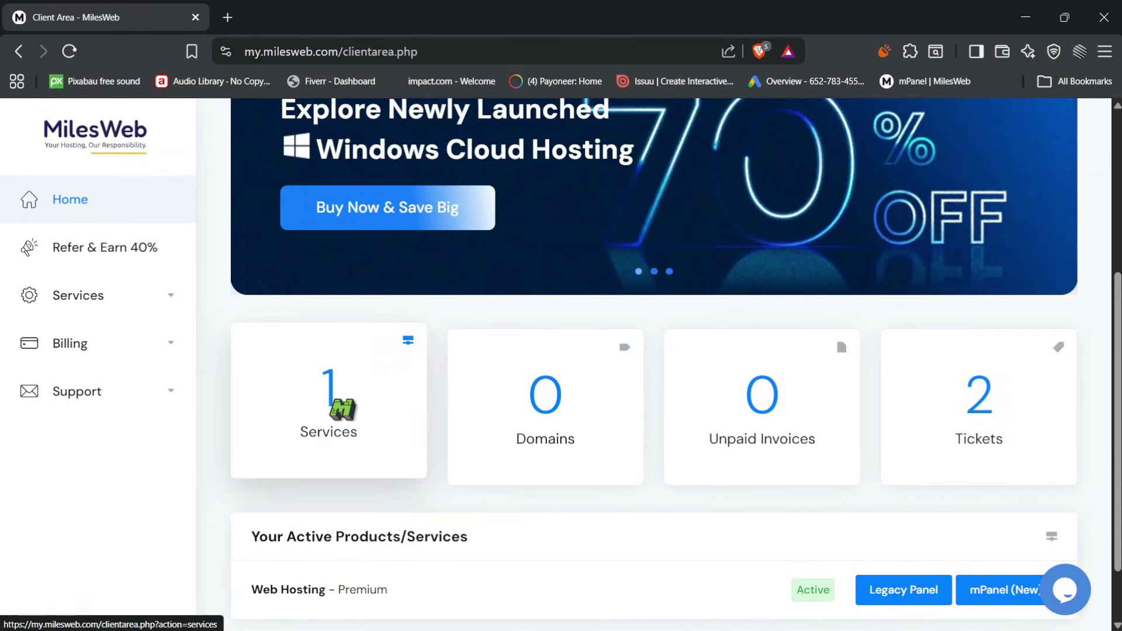
left_click(350, 414)
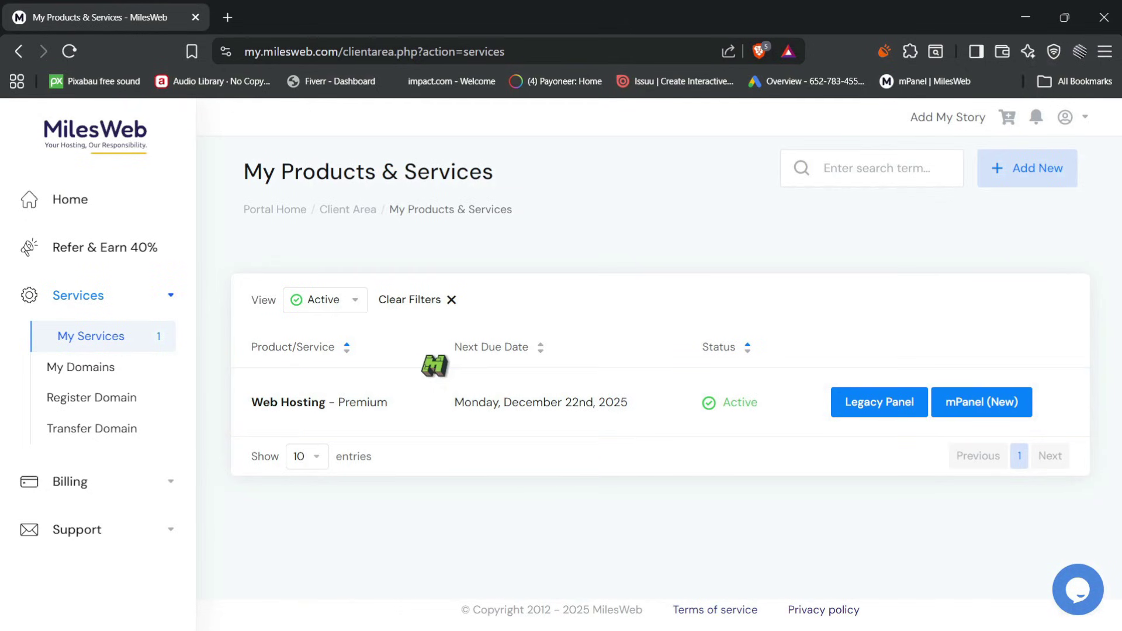
Open mPanel (New) for the hosting plan and view its Domains, Emails and WordPress sections
left_click(983, 401)
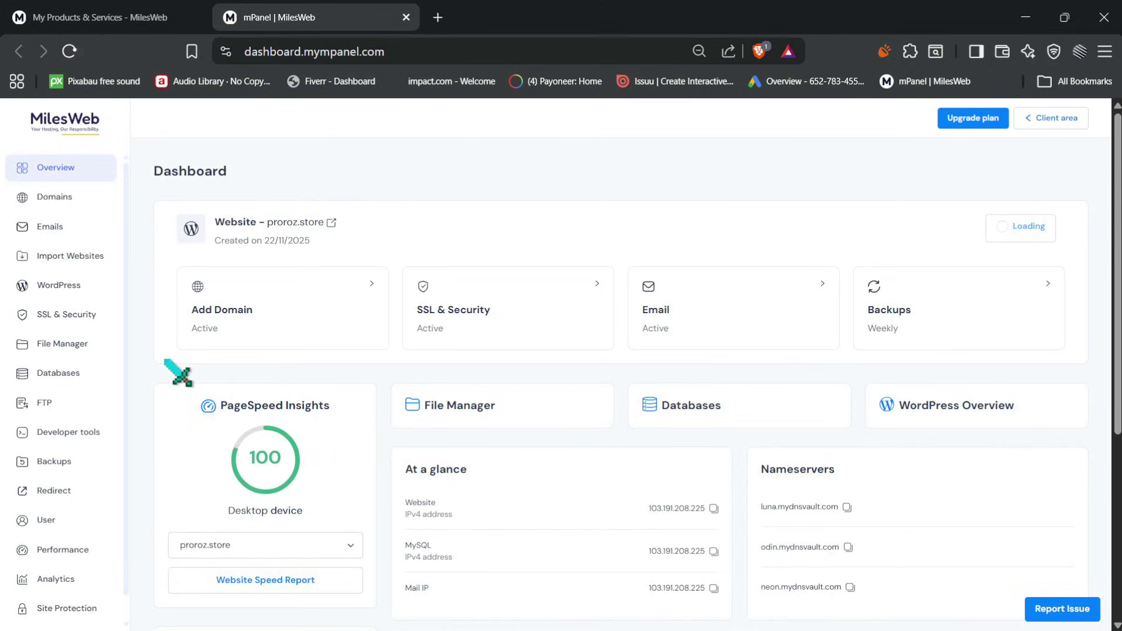
left_click(69, 197)
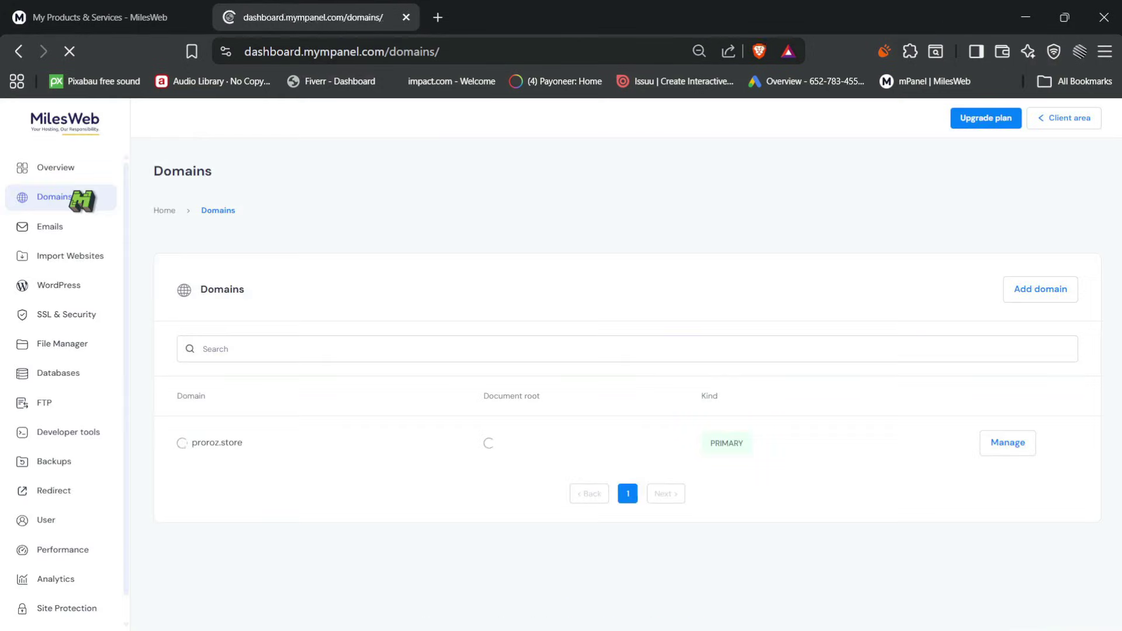
left_click(79, 228)
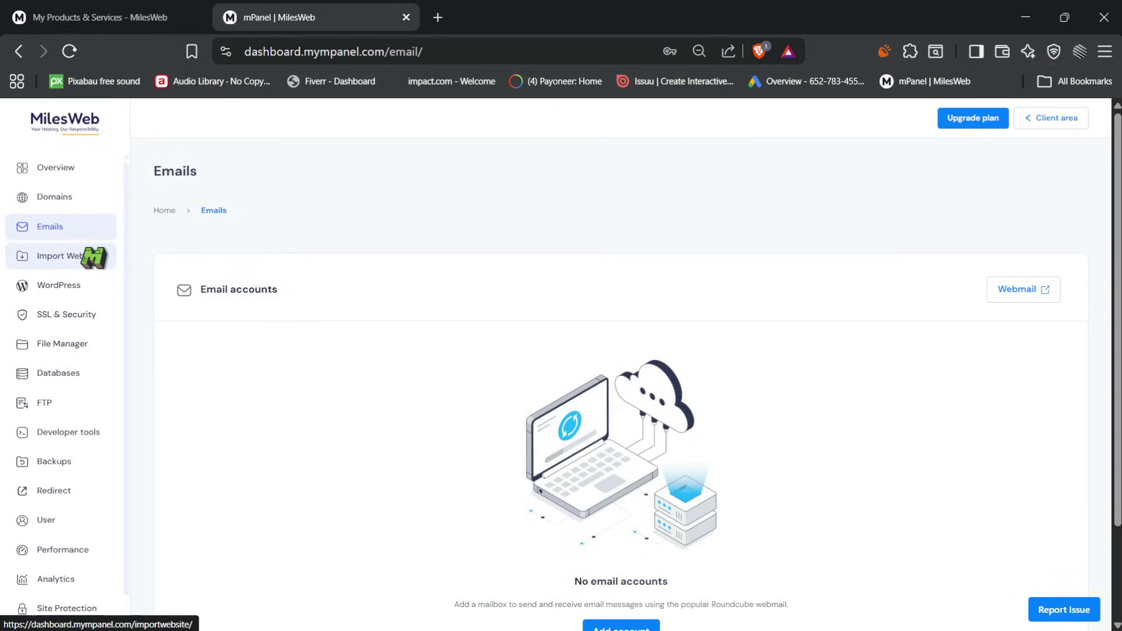
left_click(73, 286)
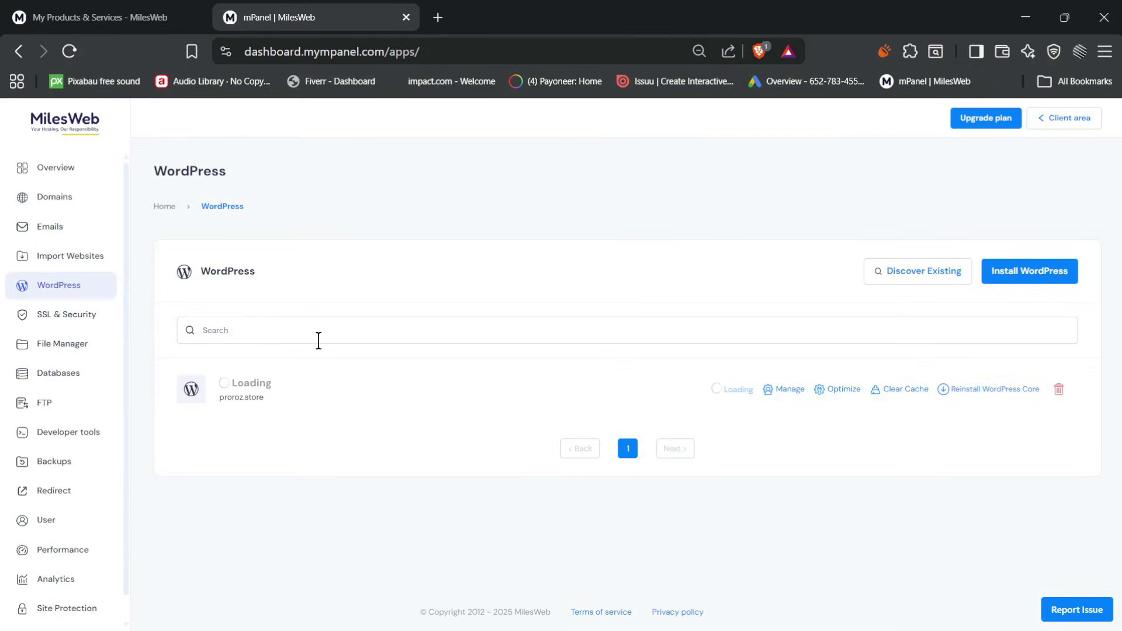
Look over the Backups and SSL & Security pages, then return to the products tab
left_click(51, 462)
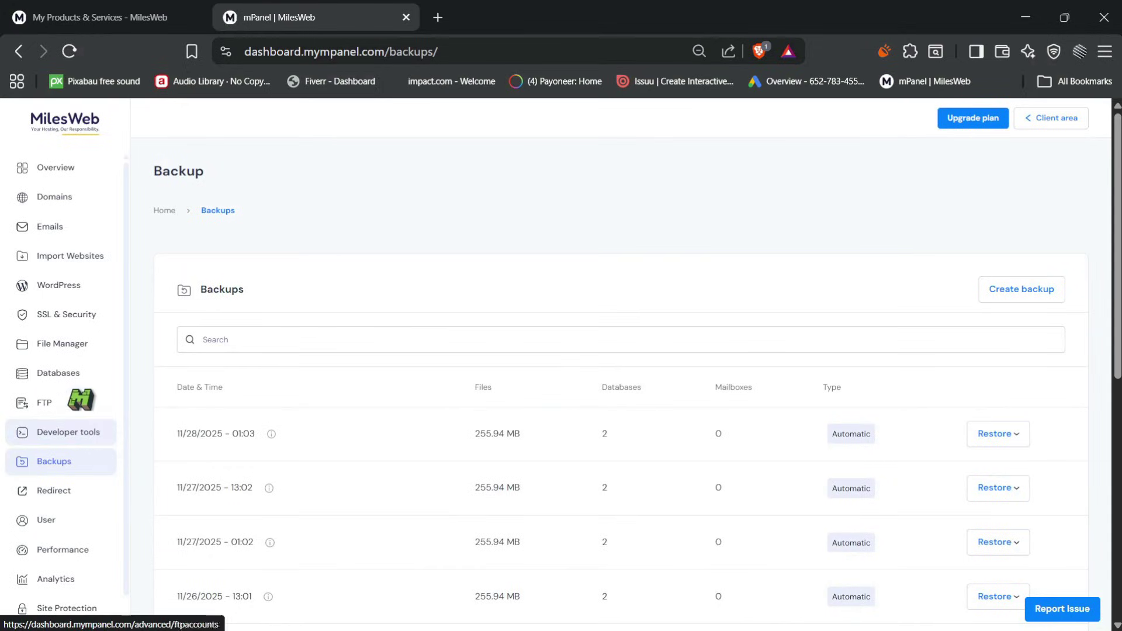
left_click(76, 316)
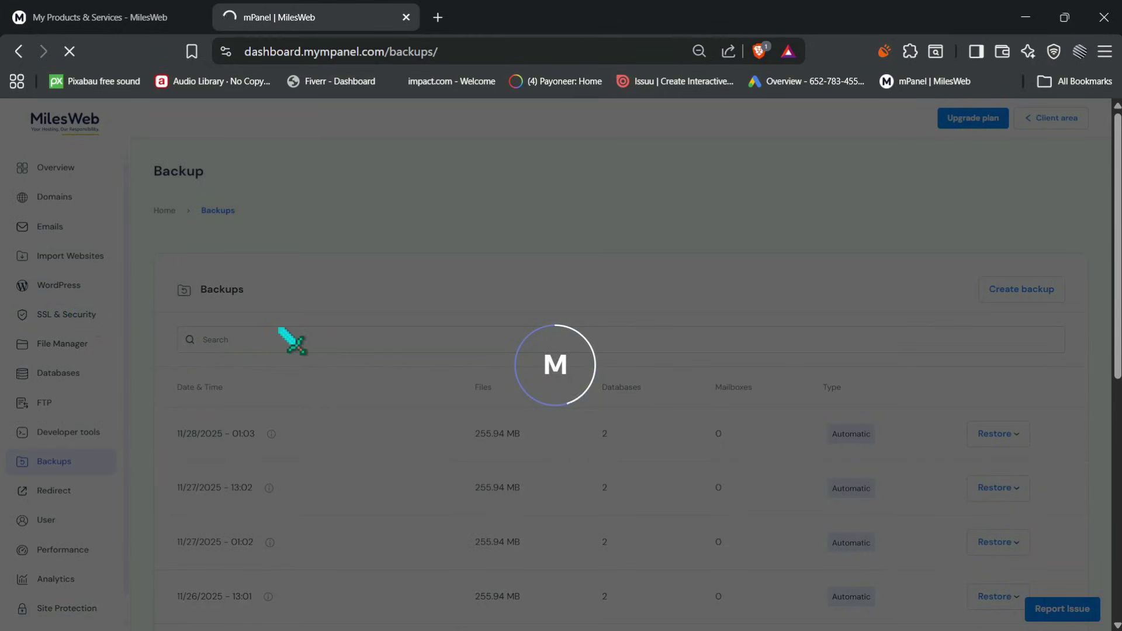
scroll(460, 473, "down", 1)
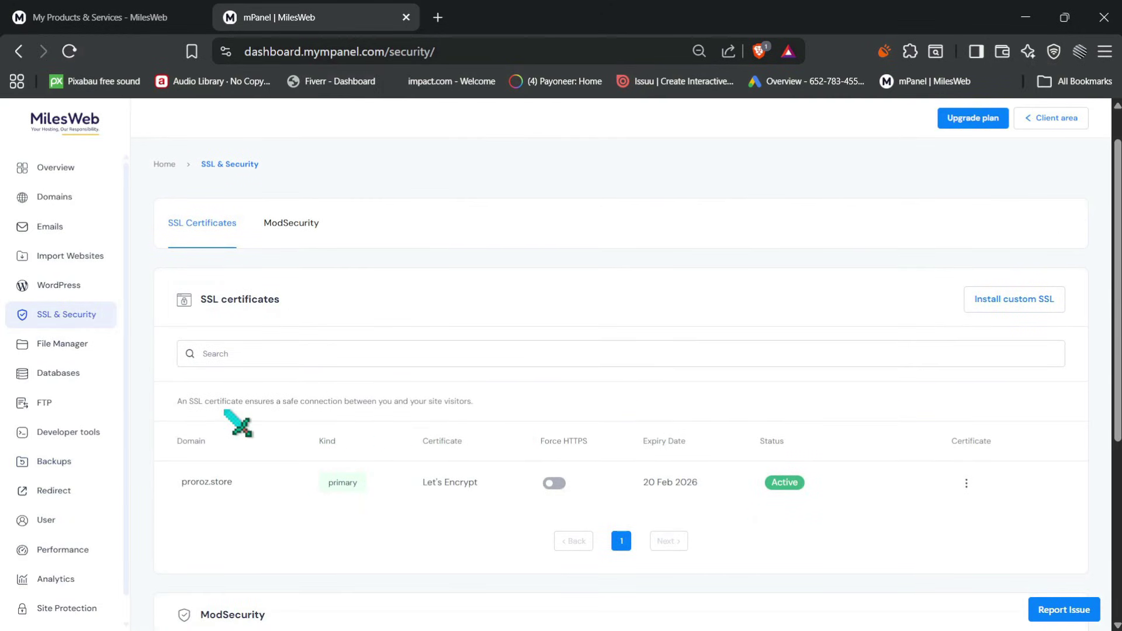
scroll(46, 222, "up", 1)
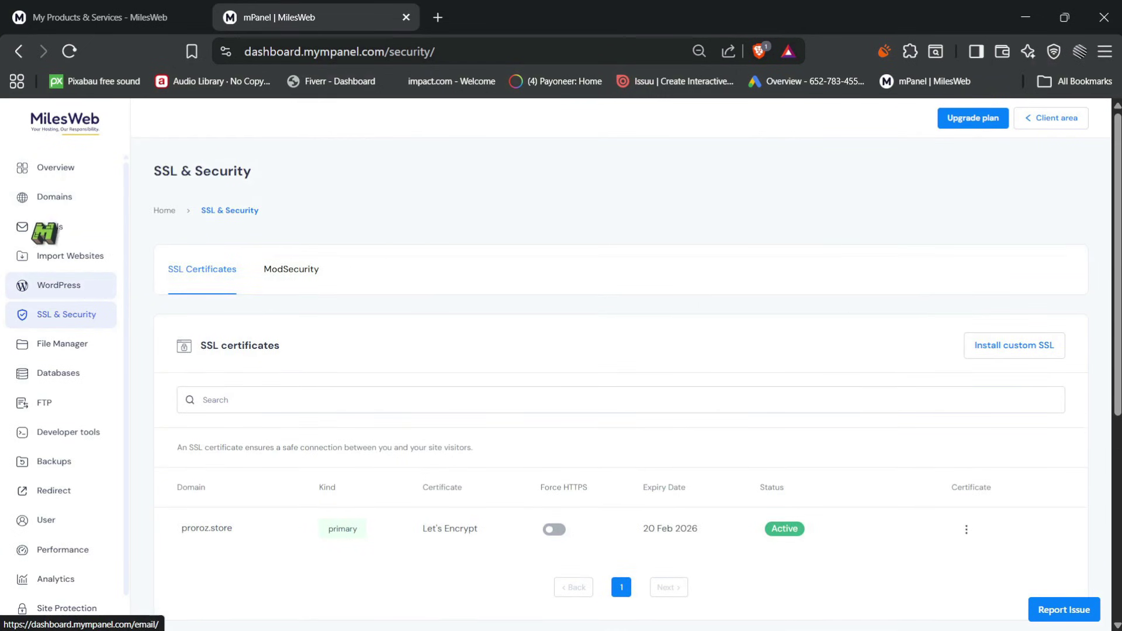
key("ctrl+shift+Tab")
Find mPanel's package usage figures: 271.79 MB of 30 GB disk and 0 of 10 emails
left_click_drag(233, 390, 398, 409)
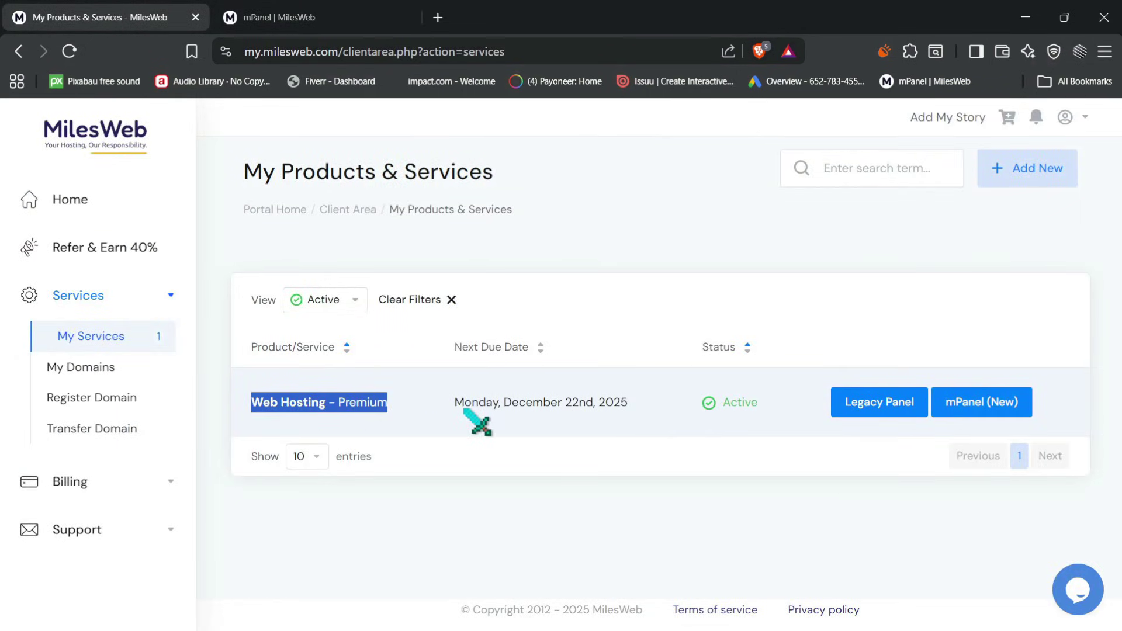
left_click(315, 27)
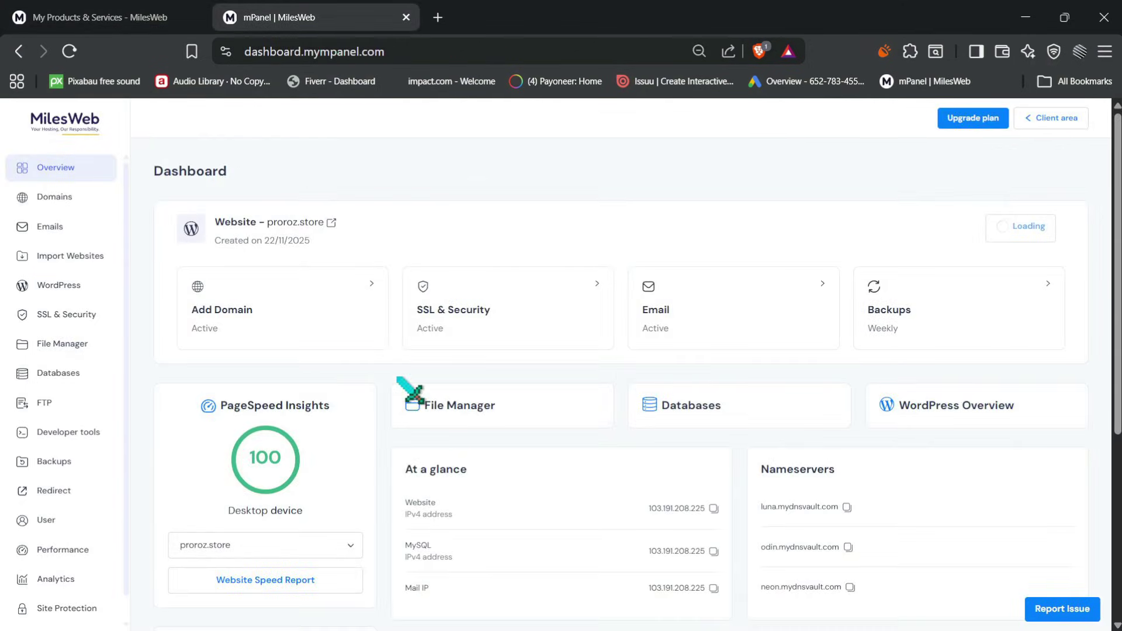
scroll(410, 390, "down", 4)
scroll(411, 390, "down", 1)
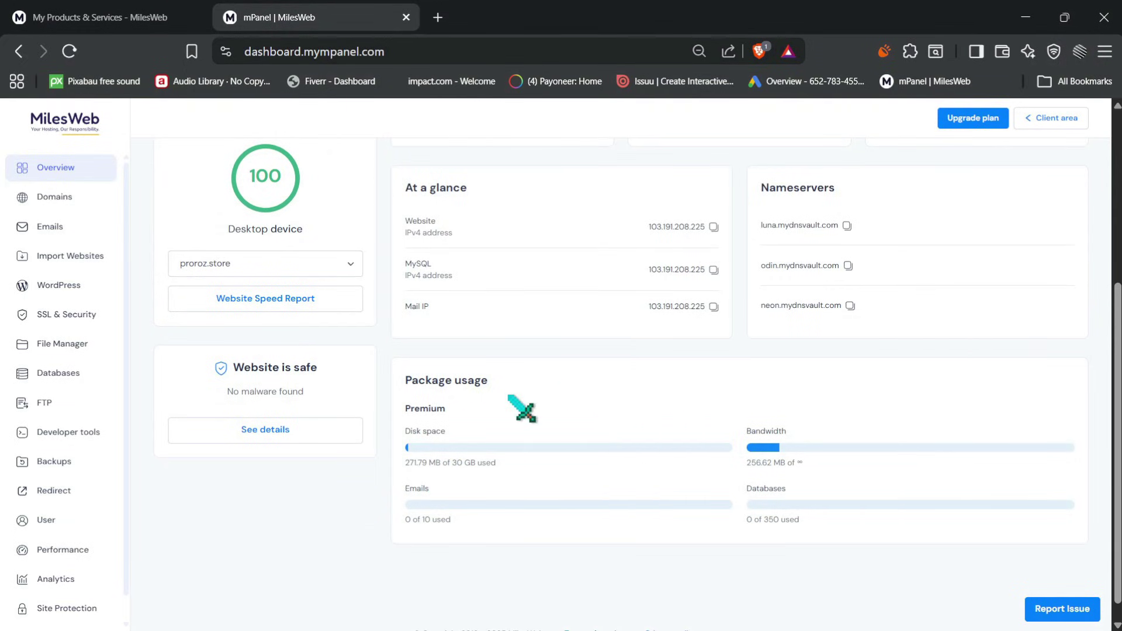
scroll(530, 411, "down", 1)
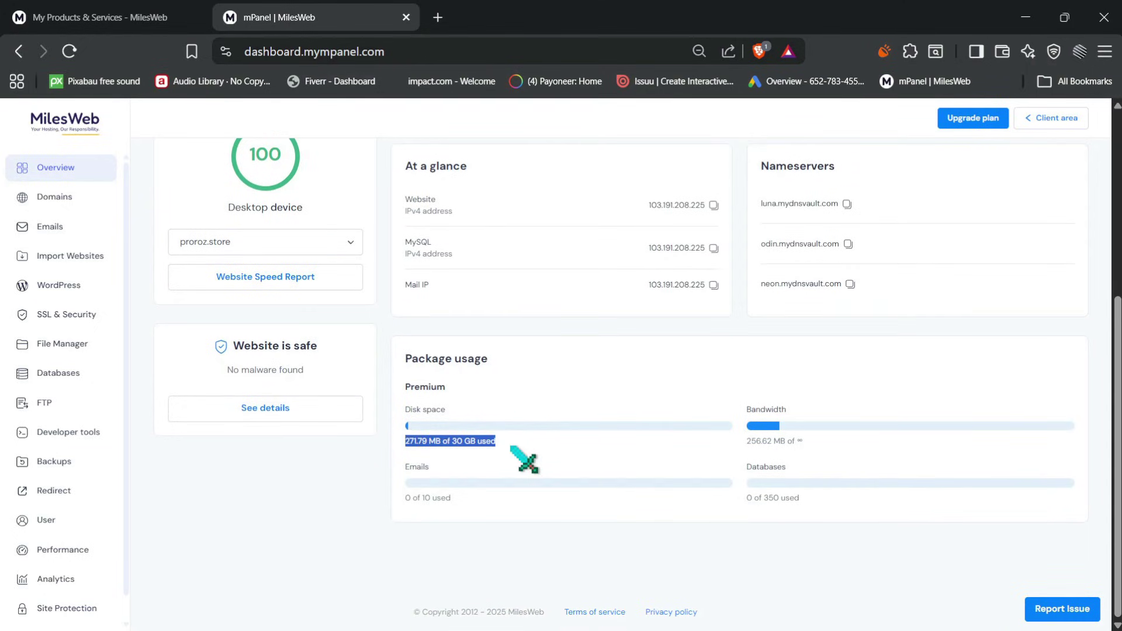
triple_click(824, 444)
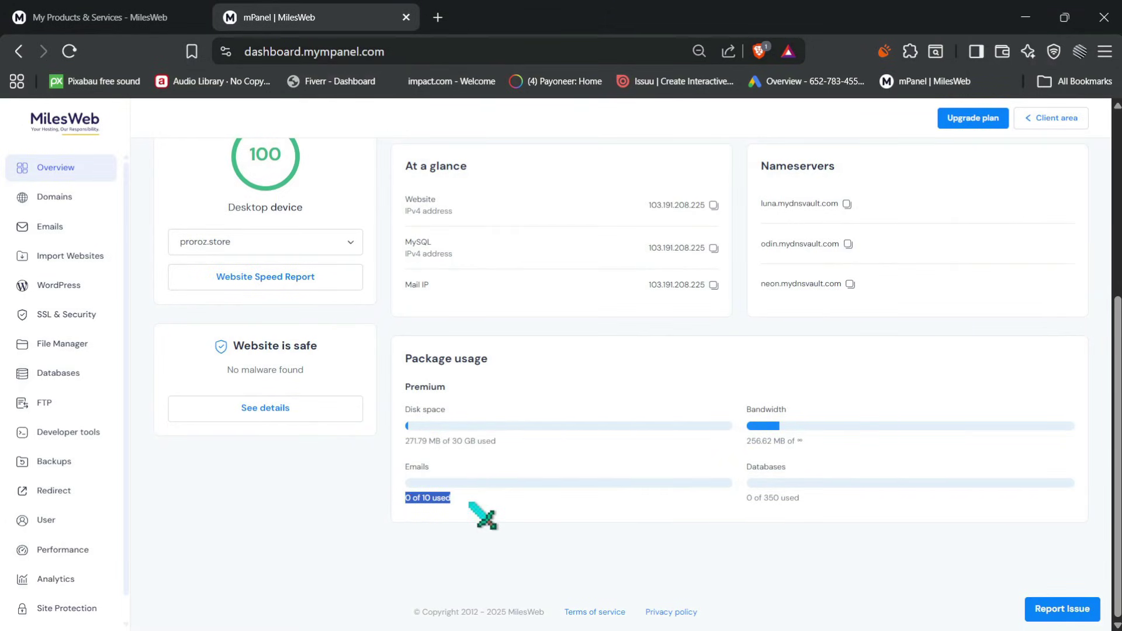
left_click(772, 501)
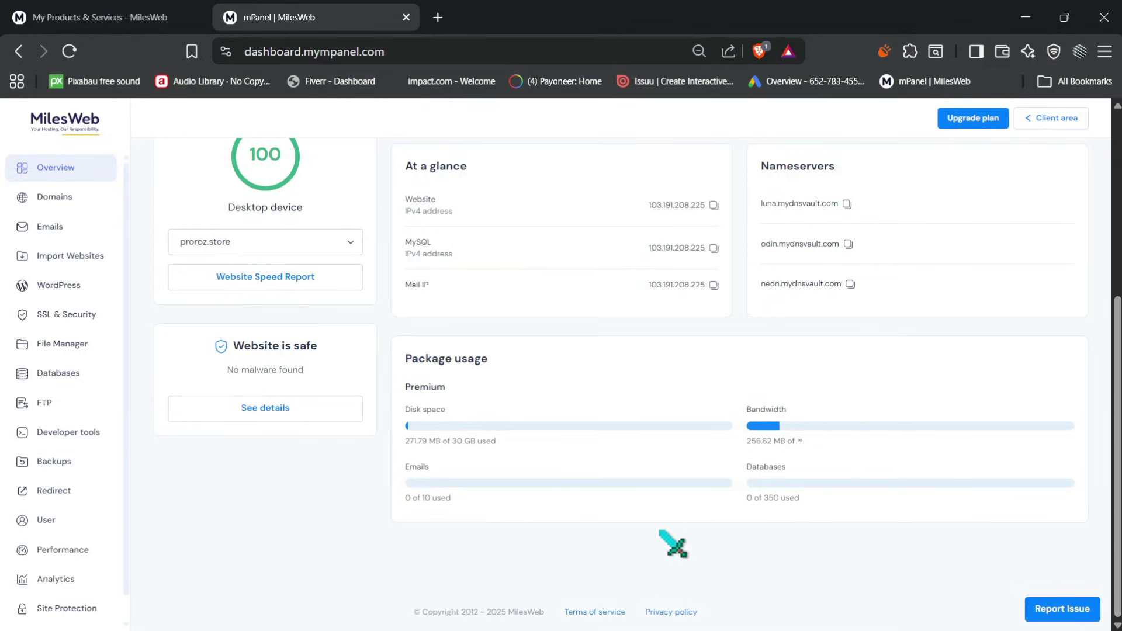
Review the MySQL databases and MySQL users lists, then go to the WordPress installations page
left_click(73, 377)
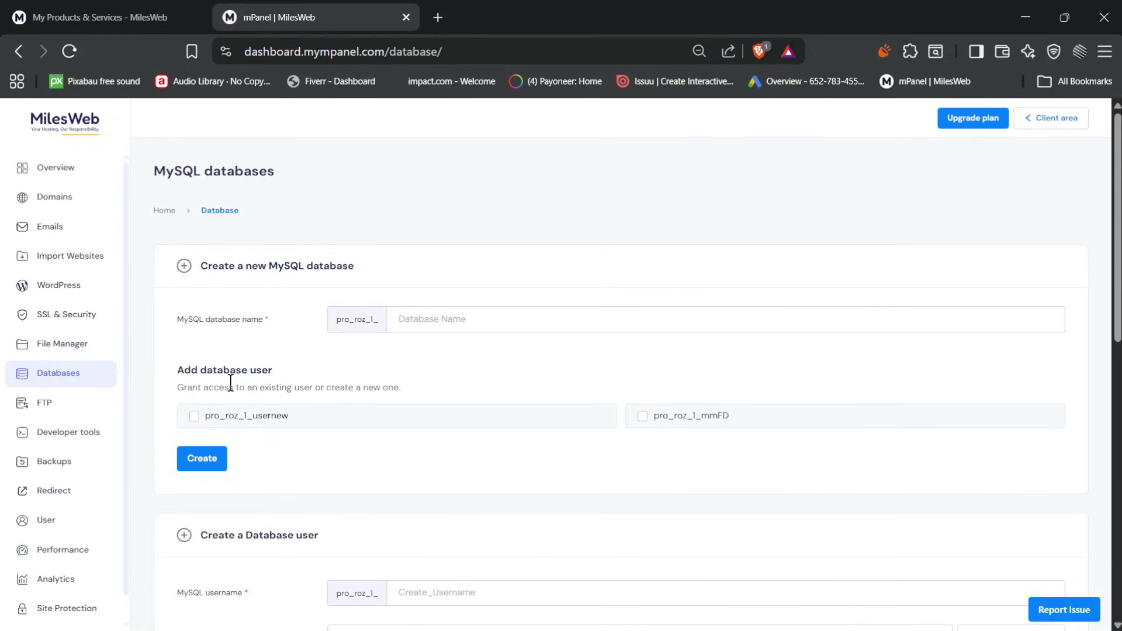
scroll(231, 382, "down", 5)
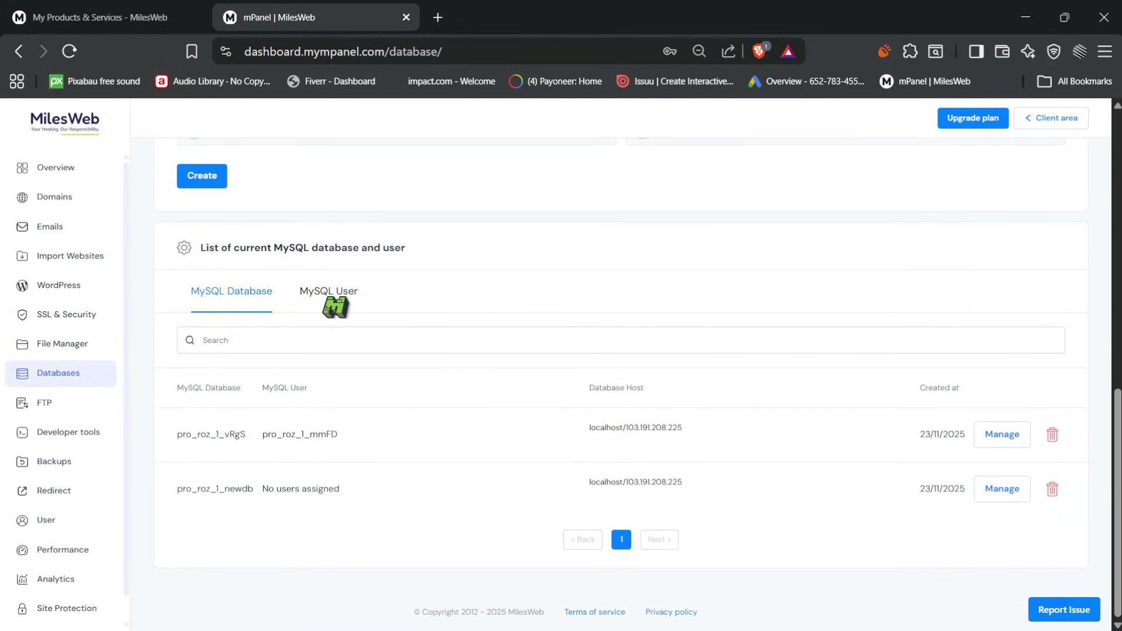
left_click(326, 295)
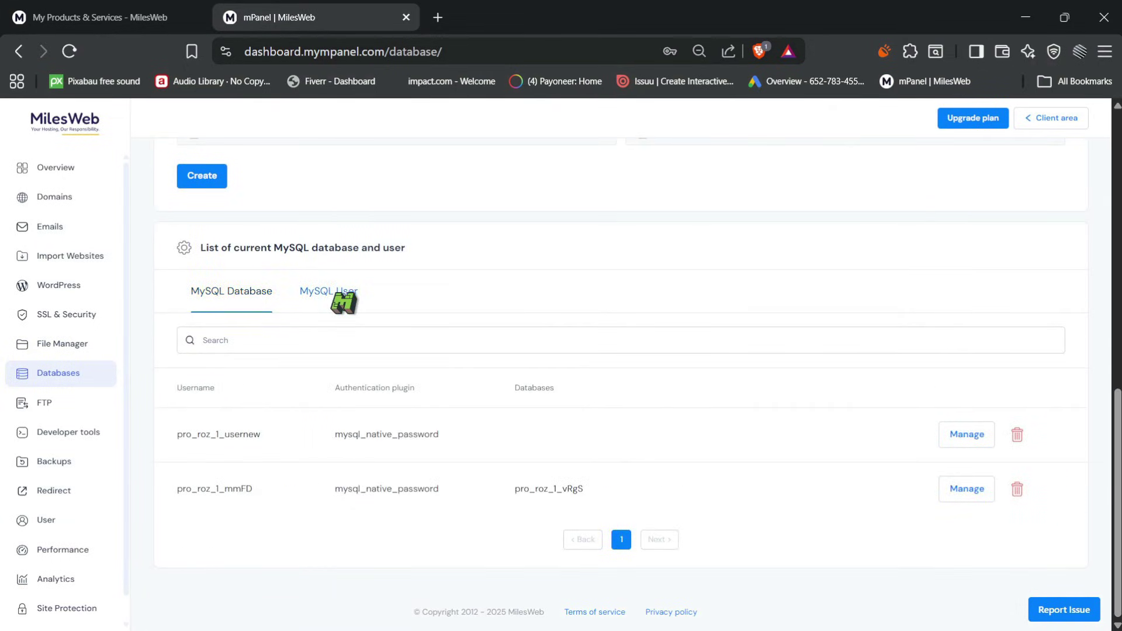
left_click(234, 292)
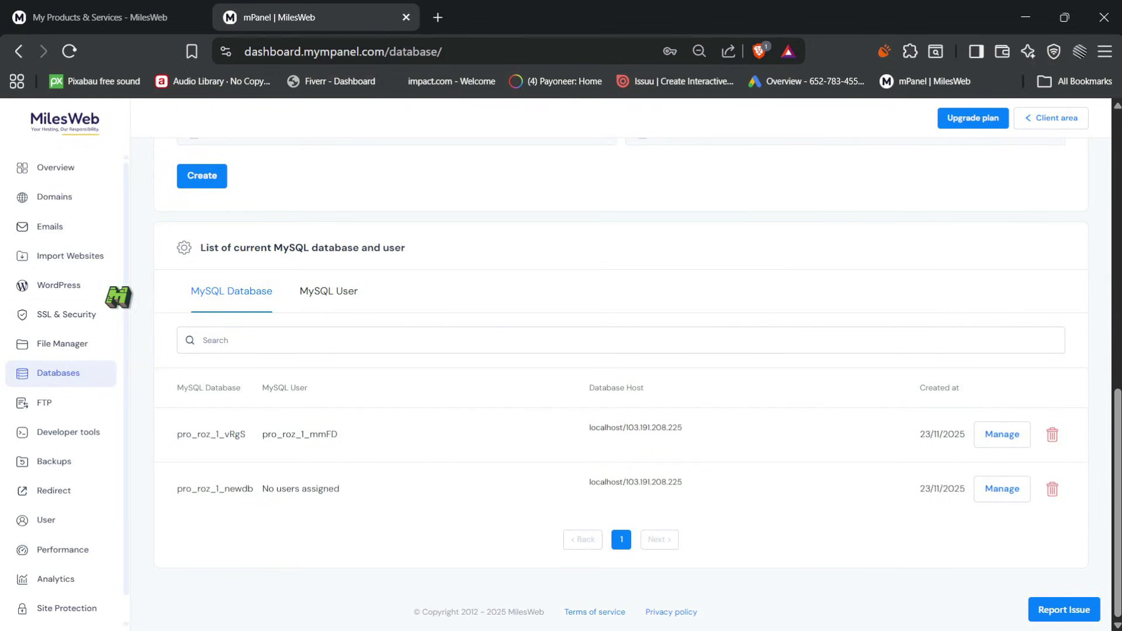
left_click(73, 287)
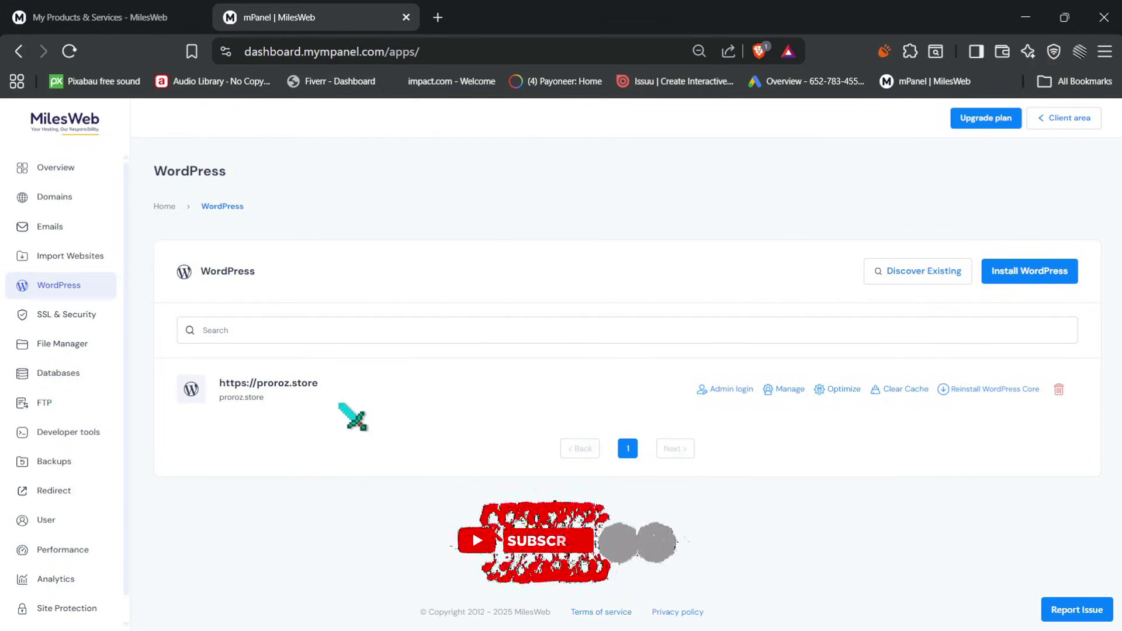
triple_click(221, 385)
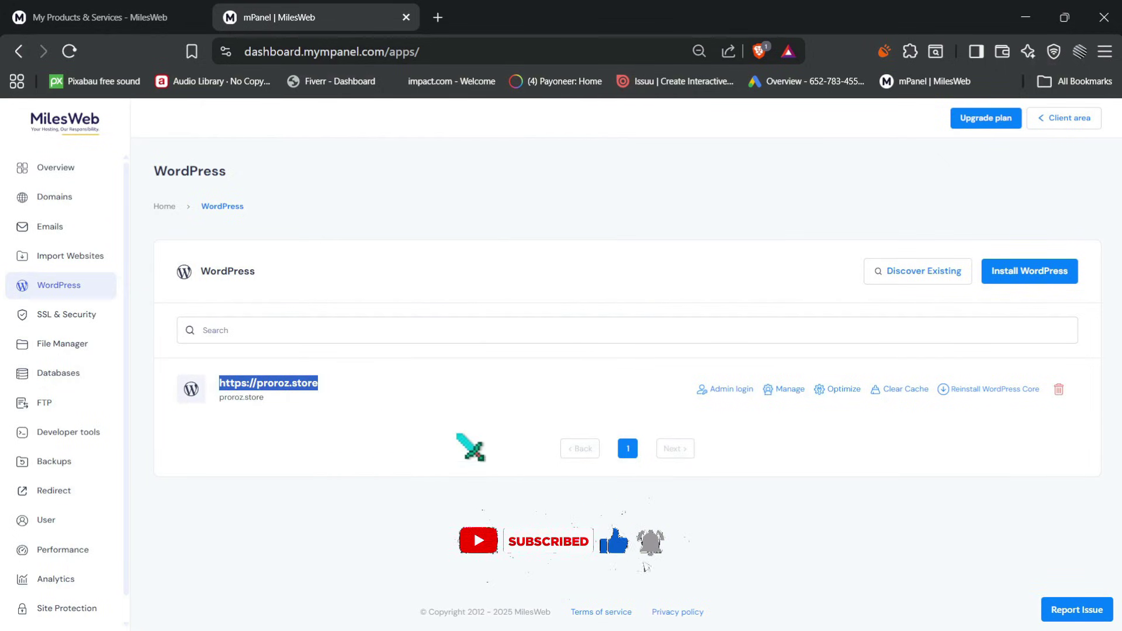
left_click(467, 434)
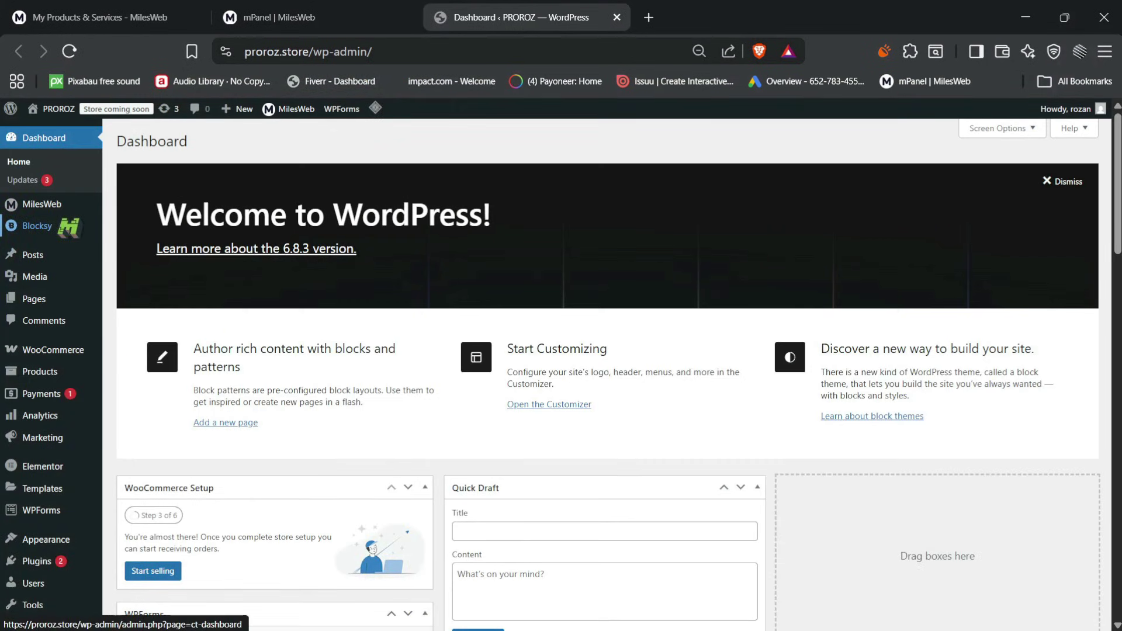
Browse the WordPress and LiteSpeed Cache dashboards, then return to the mPanel installations tab
mouse_move(68, 213)
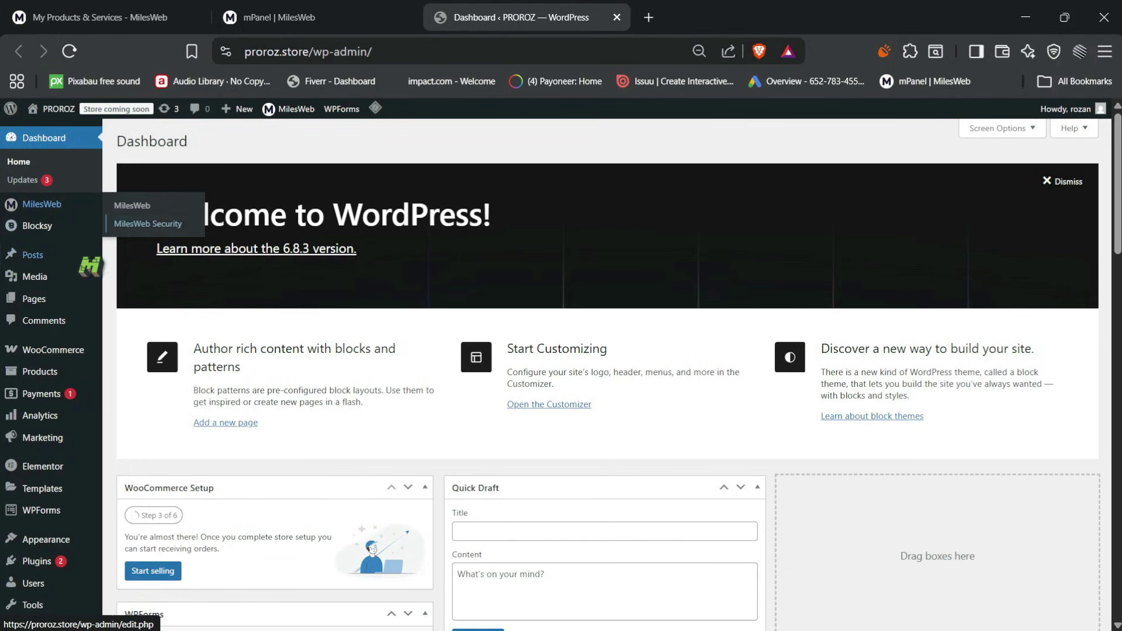
scroll(133, 325, "down", 4)
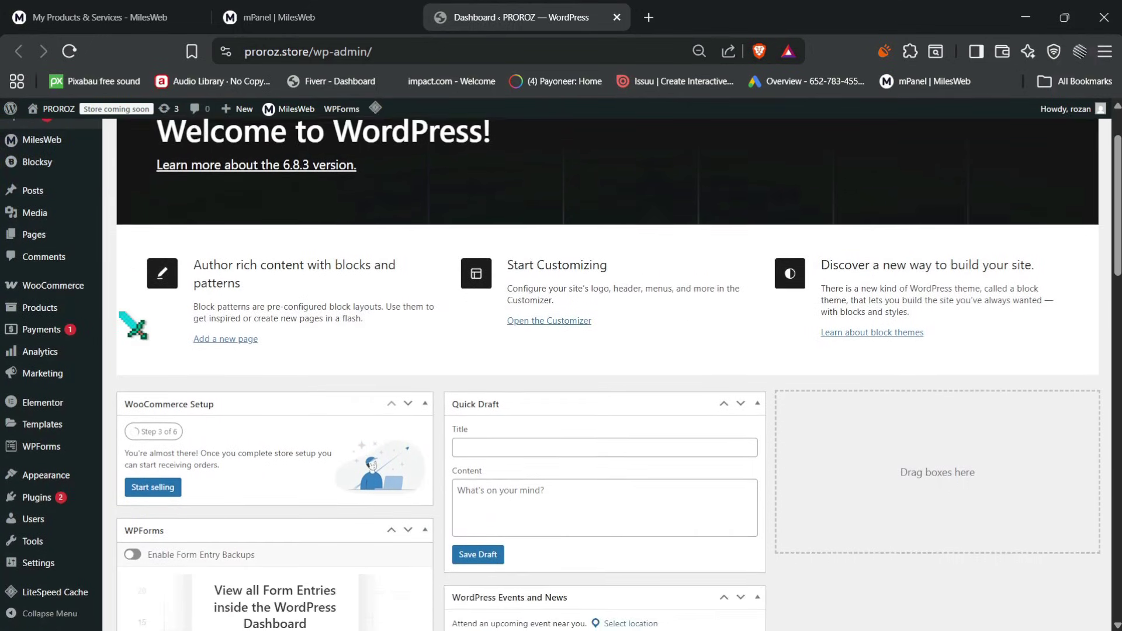
scroll(133, 325, "down", 3)
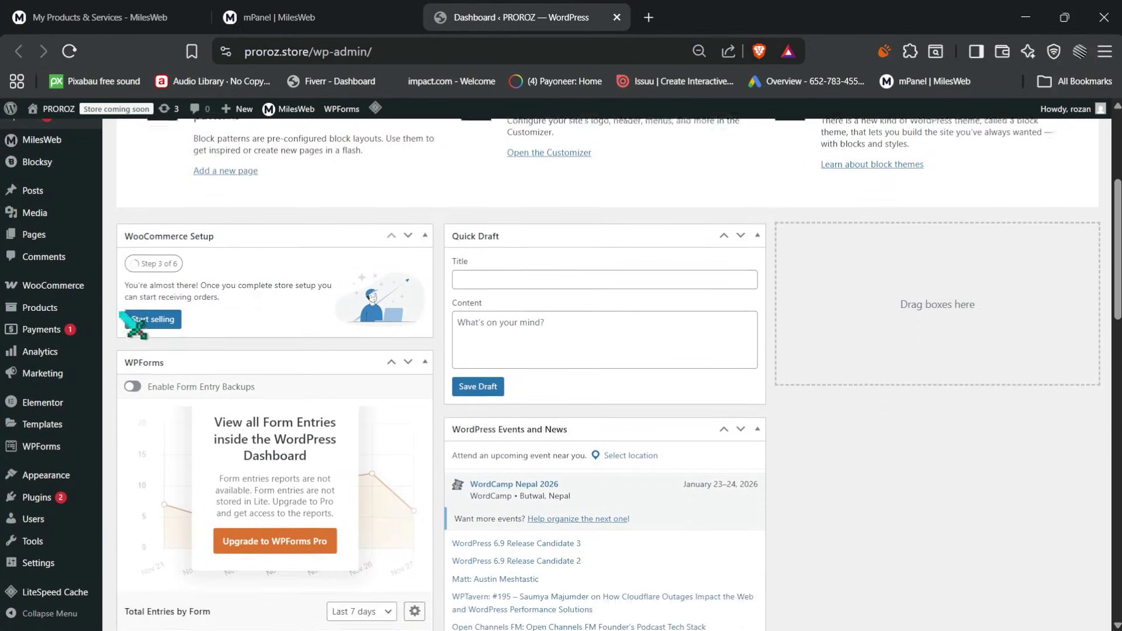
mouse_move(58, 593)
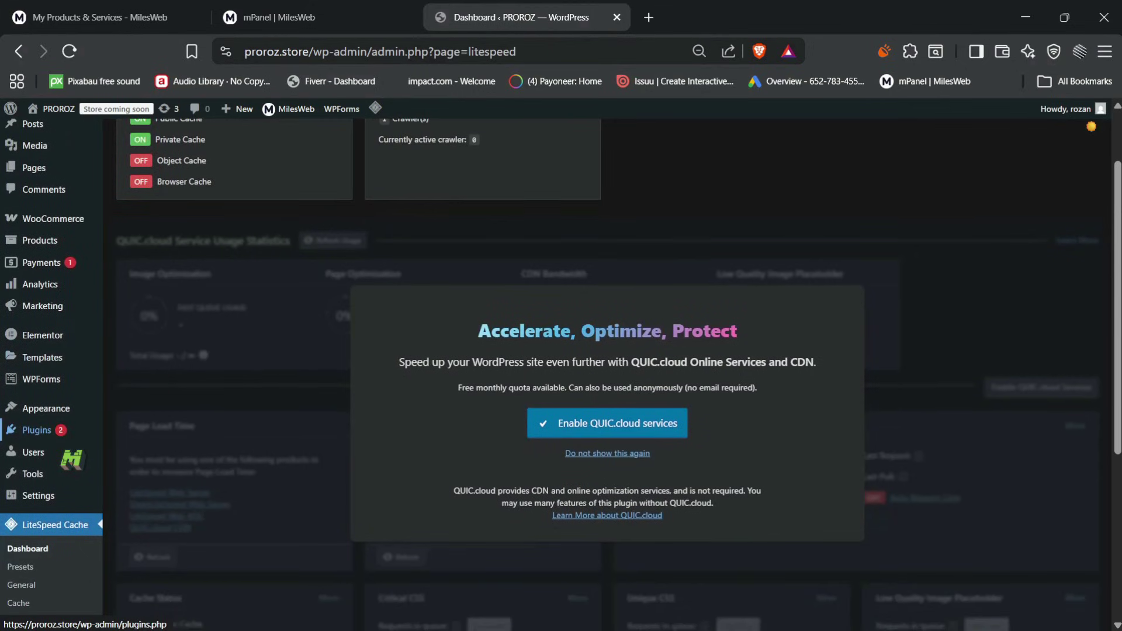
scroll(71, 460, "down", 3)
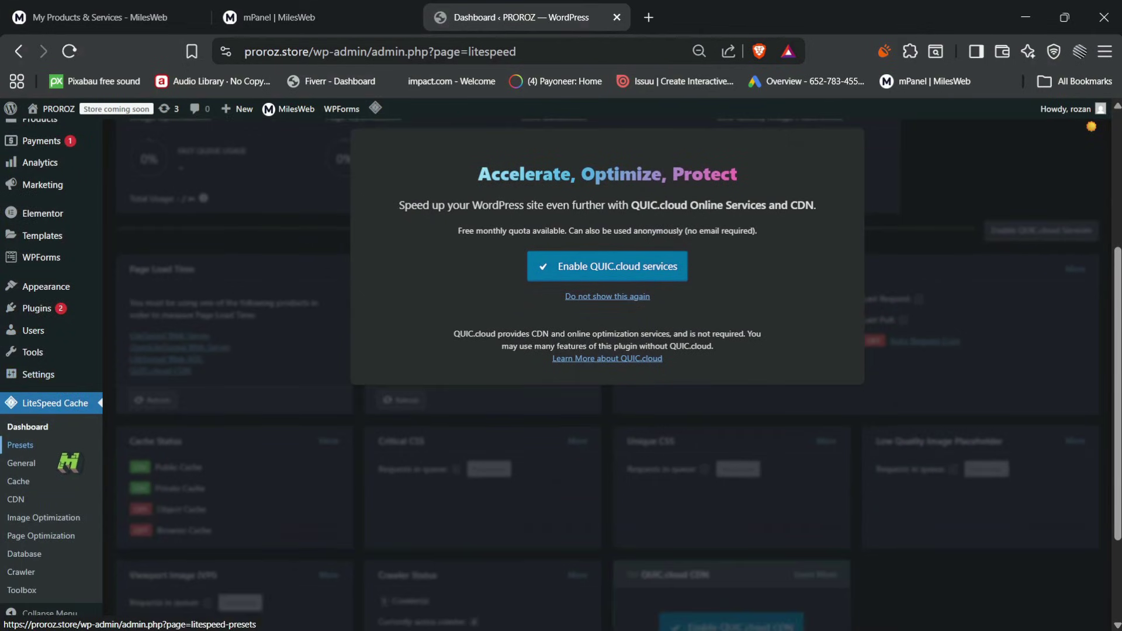
key("ctrl+shift+Tab")
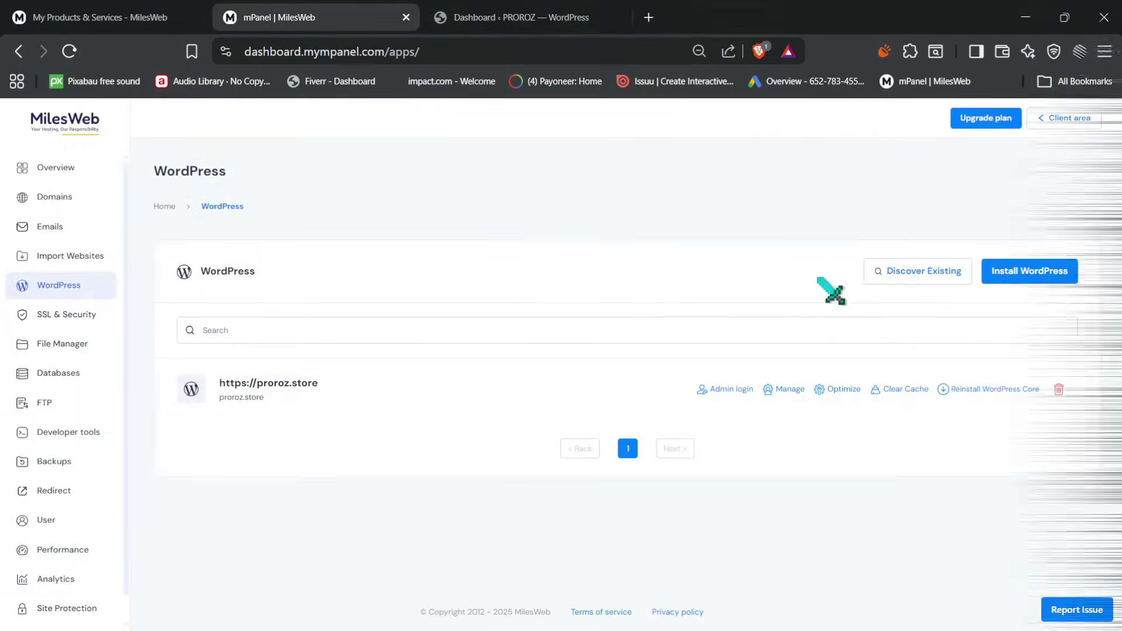
left_click(1031, 274)
scroll(579, 438, "down", 2)
scroll(457, 424, "down", 1)
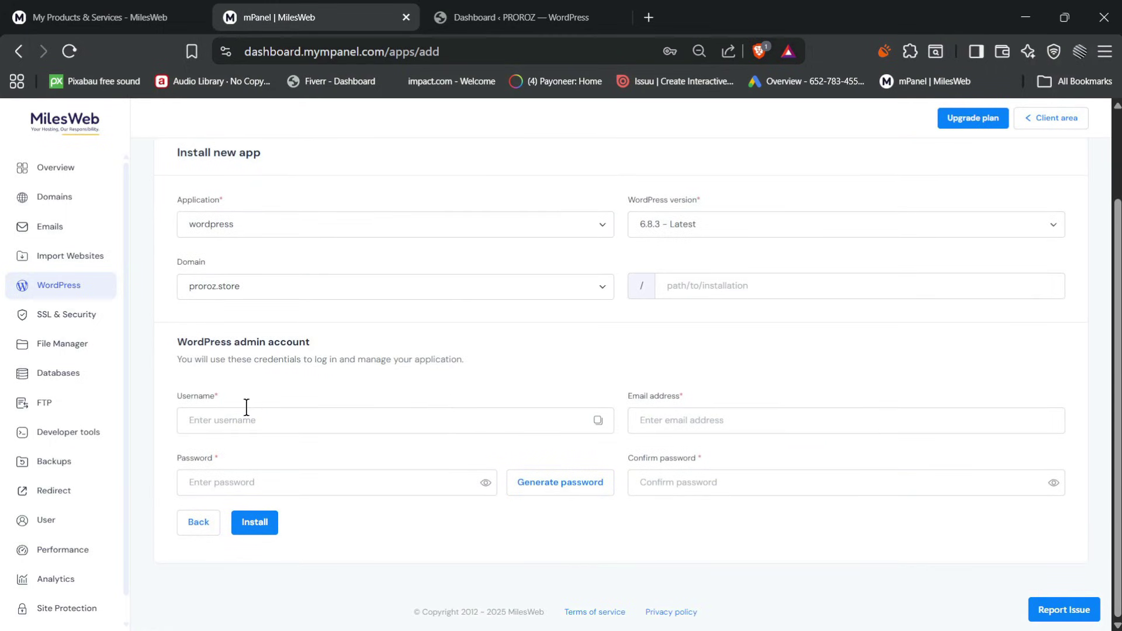
left_click(224, 418)
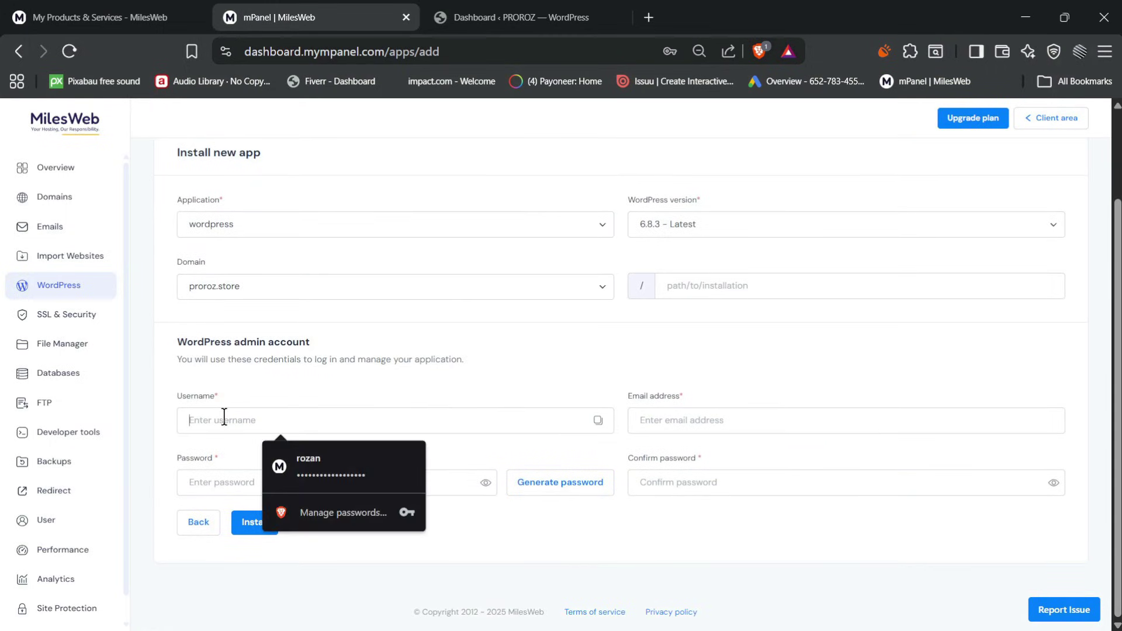
left_click(217, 476)
left_click(640, 419)
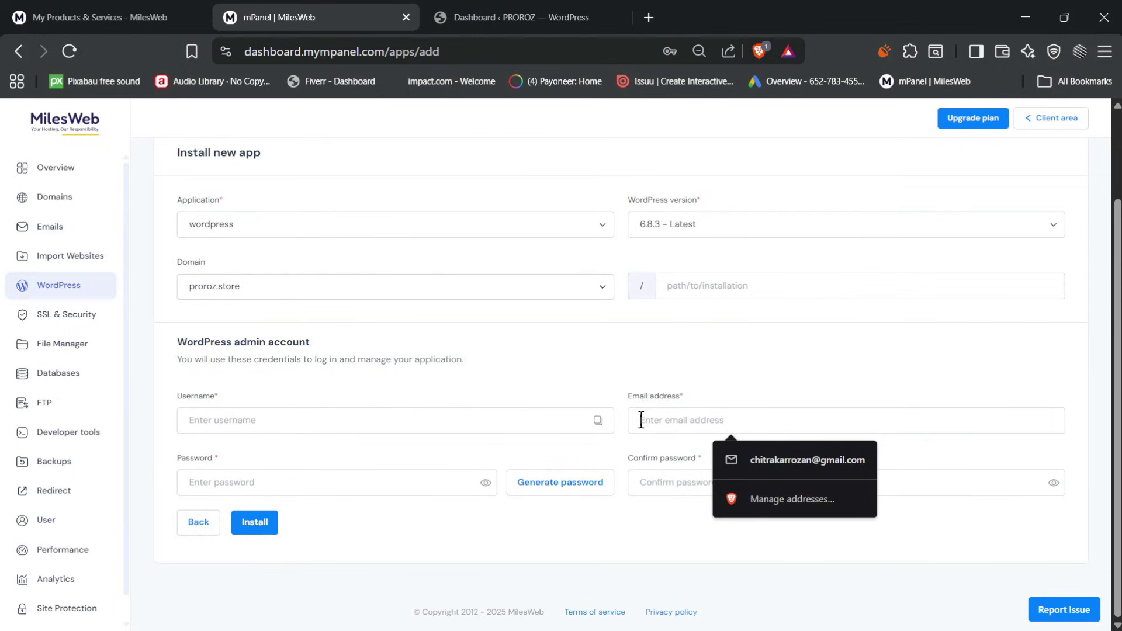
left_click(661, 482)
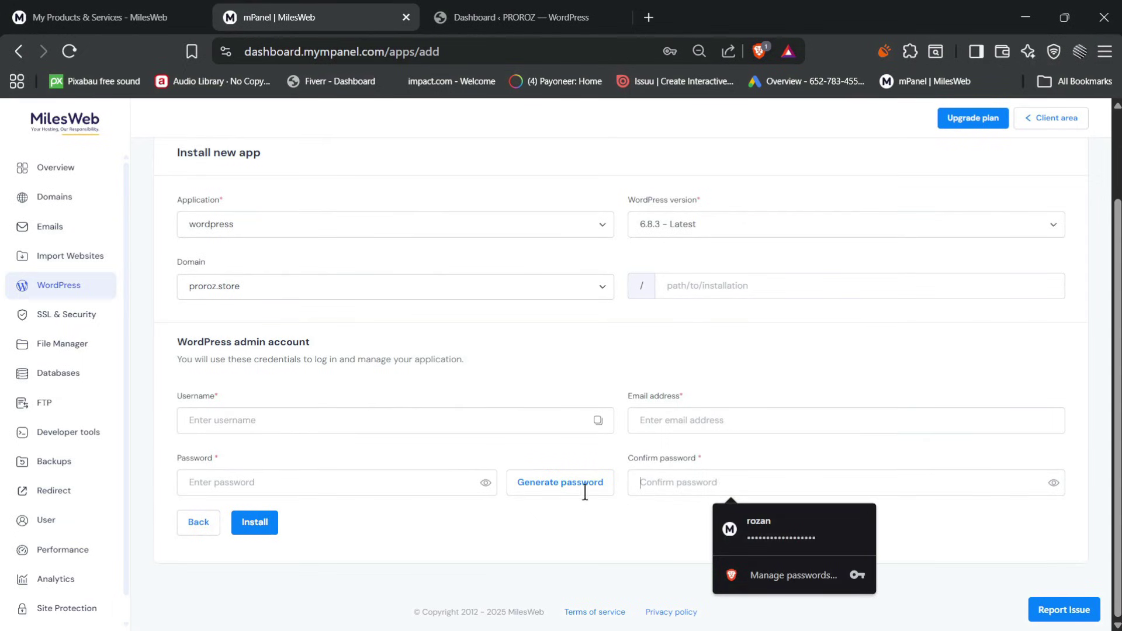
left_click(196, 521)
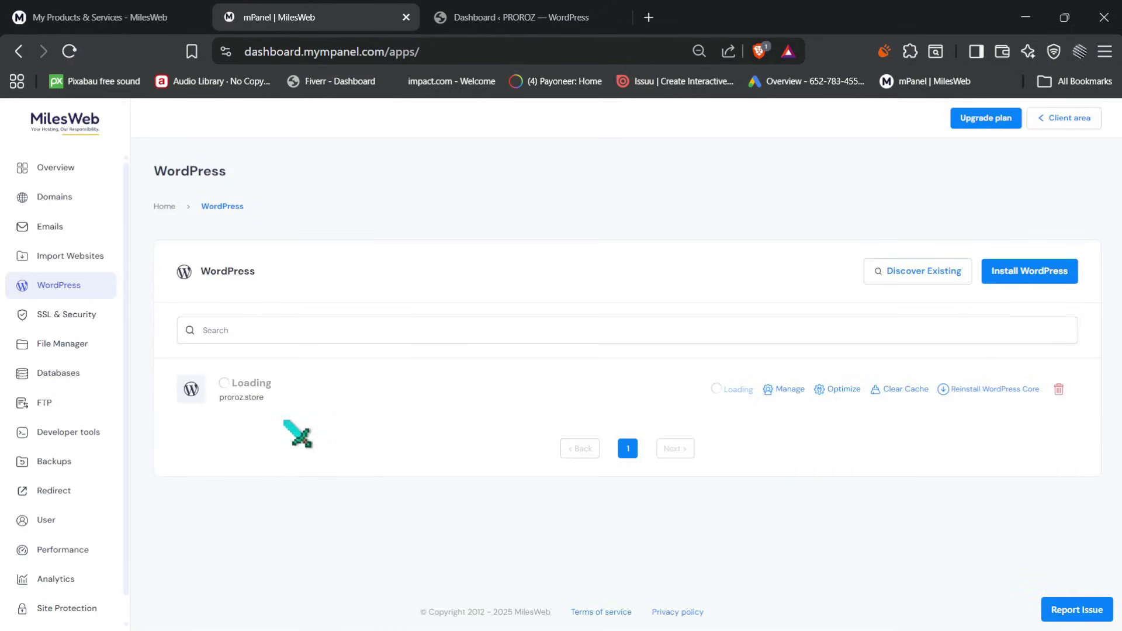
Go to the site's Pages list in WordPress admin and edit About Us with Elementor
key("ctrl+Tab")
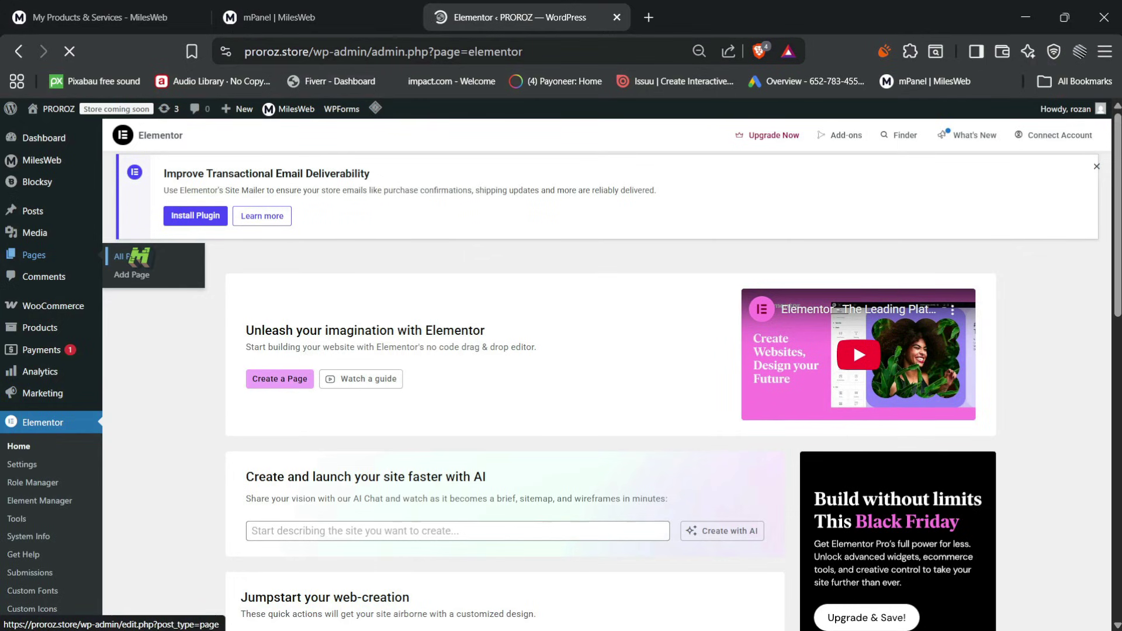
left_click(139, 256)
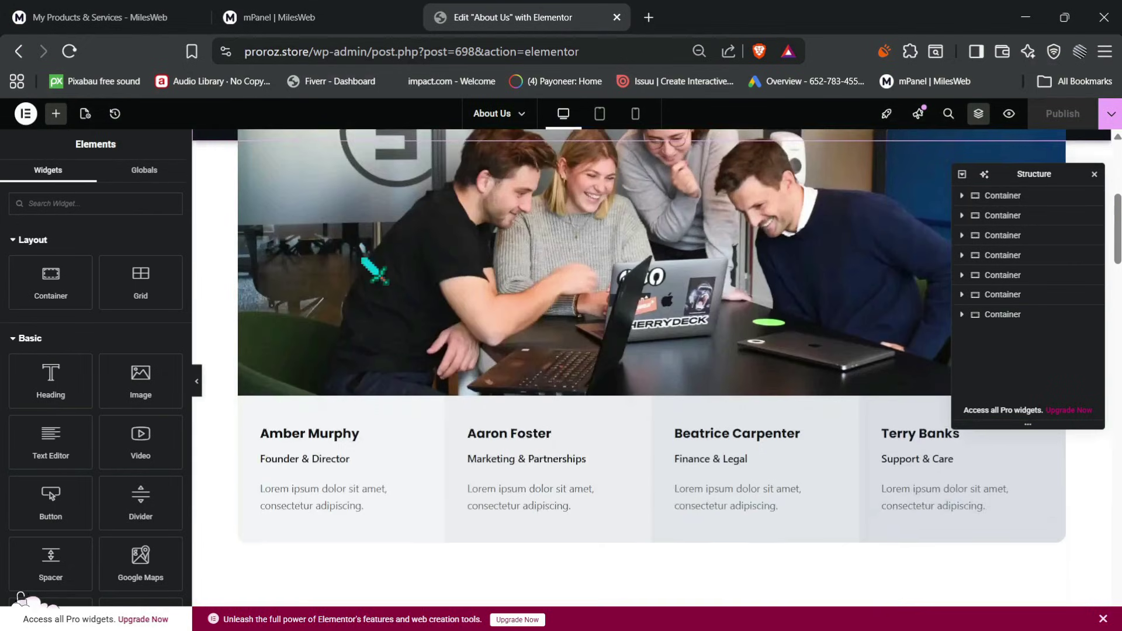
scroll(378, 273, "up", 2)
scroll(379, 273, "down", 2)
scroll(378, 273, "up", 5)
scroll(375, 267, "down", 4)
Delete the first team member's surname from the heading and publish the About Us page
left_click(350, 295)
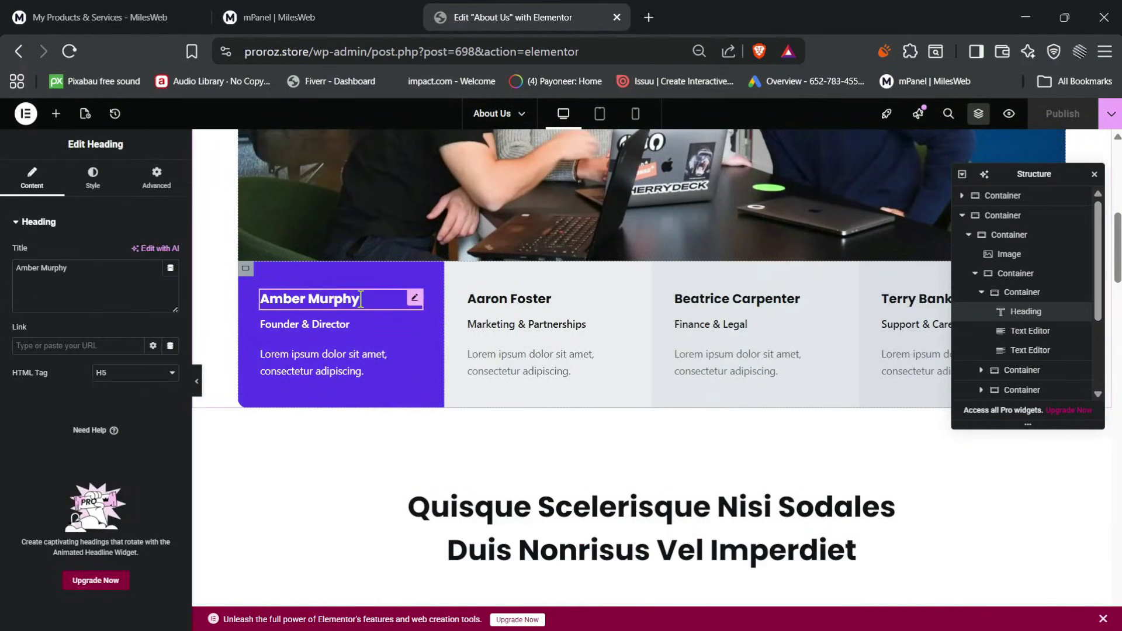
key("BackSpace")
key("BackSpace")
key("BackSpace")
key("BackSpace")
key("BackSpace")
key("BackSpace")
key("BackSpace")
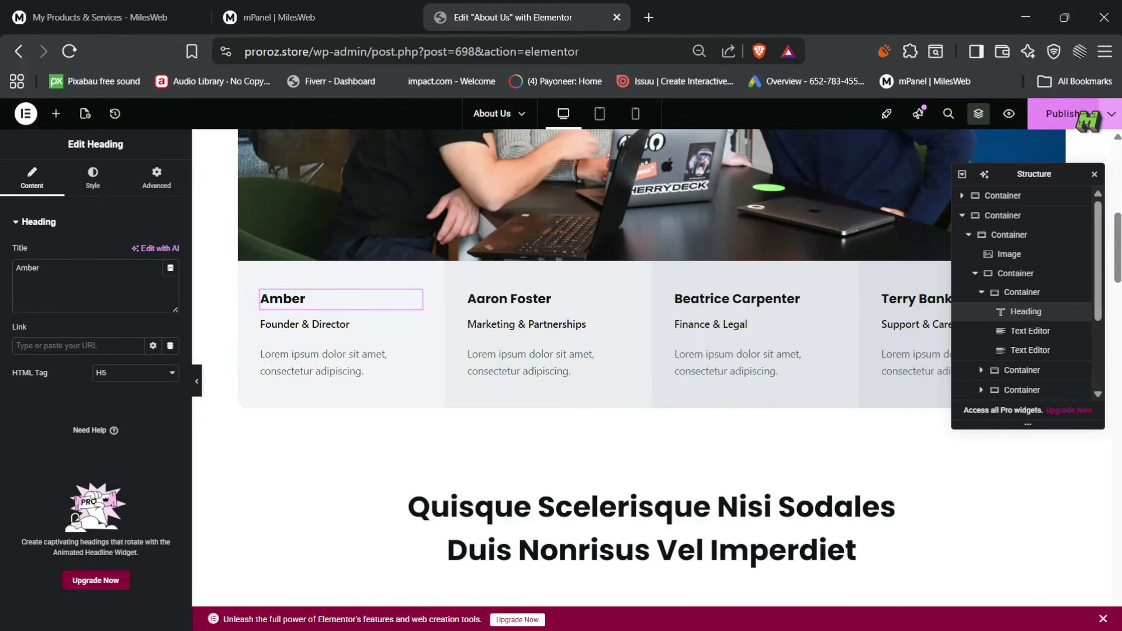
left_click(1062, 114)
scroll(543, 182, "up", 6)
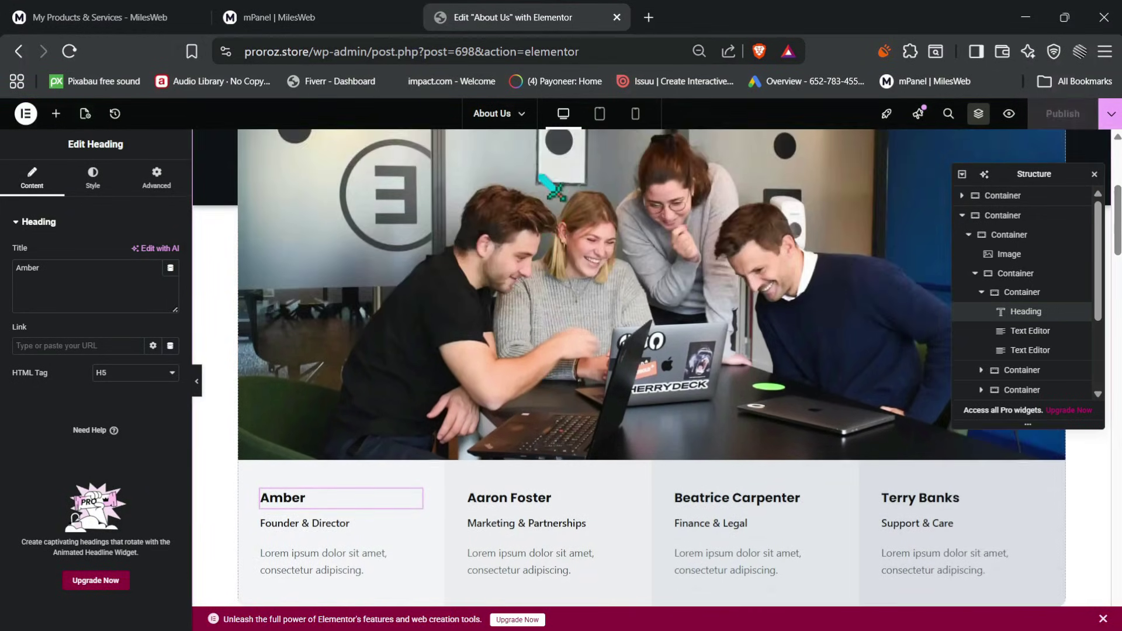
scroll(543, 183, "down", 2)
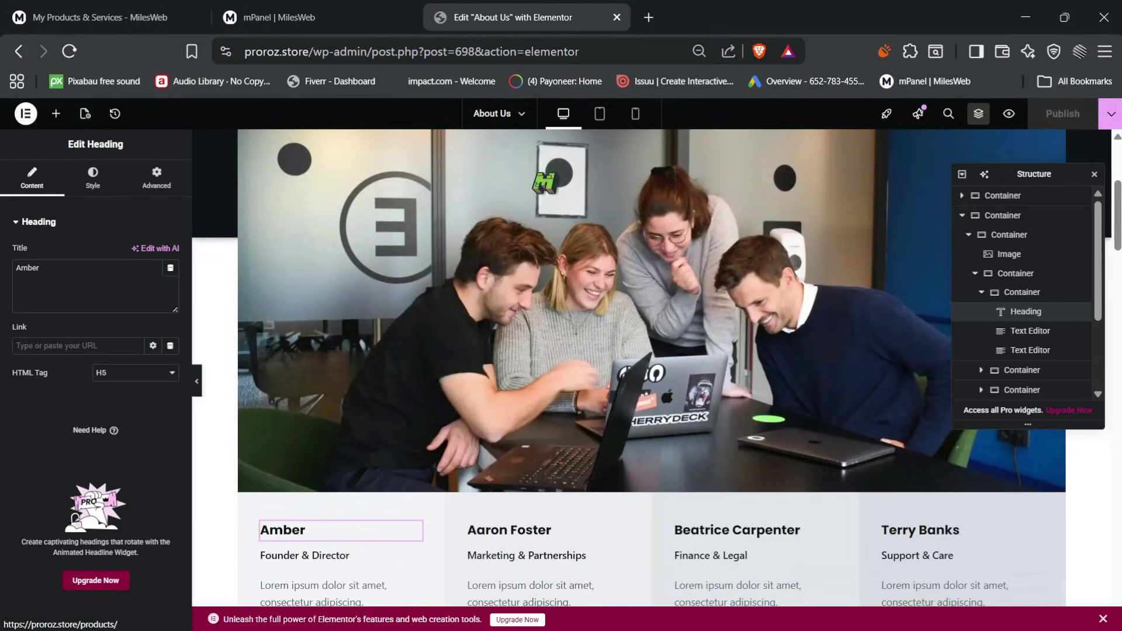
left_click(647, 18)
Load proroz.store, check the shortened name on the live About Us page, then return to the editor
type("proroz.store")
key("Return")
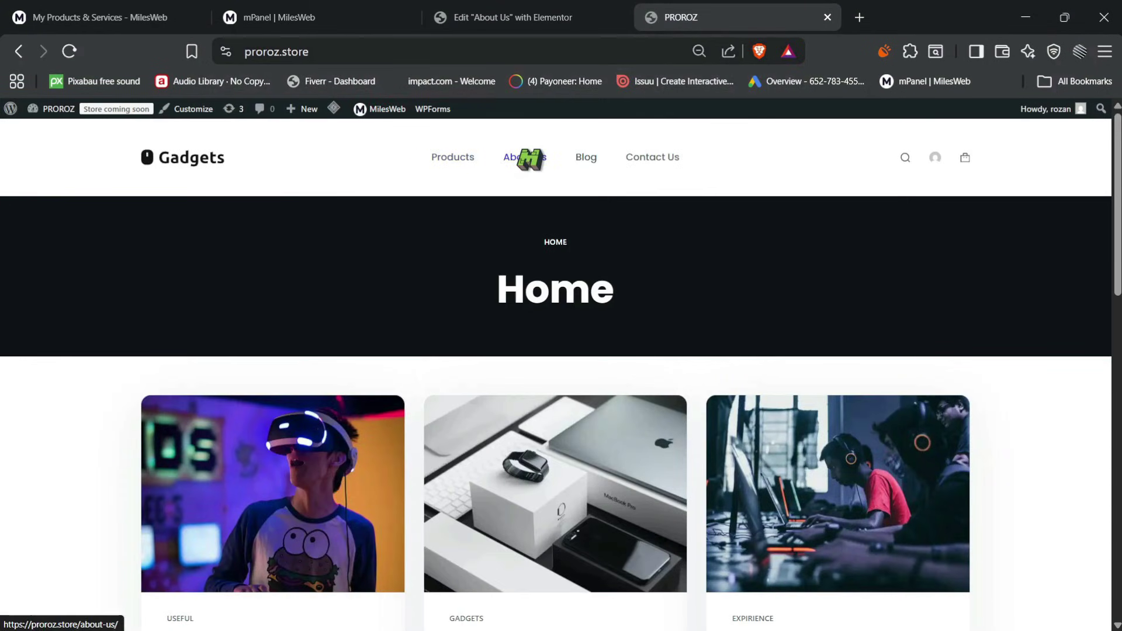
left_click(525, 157)
scroll(325, 238, "down", 6)
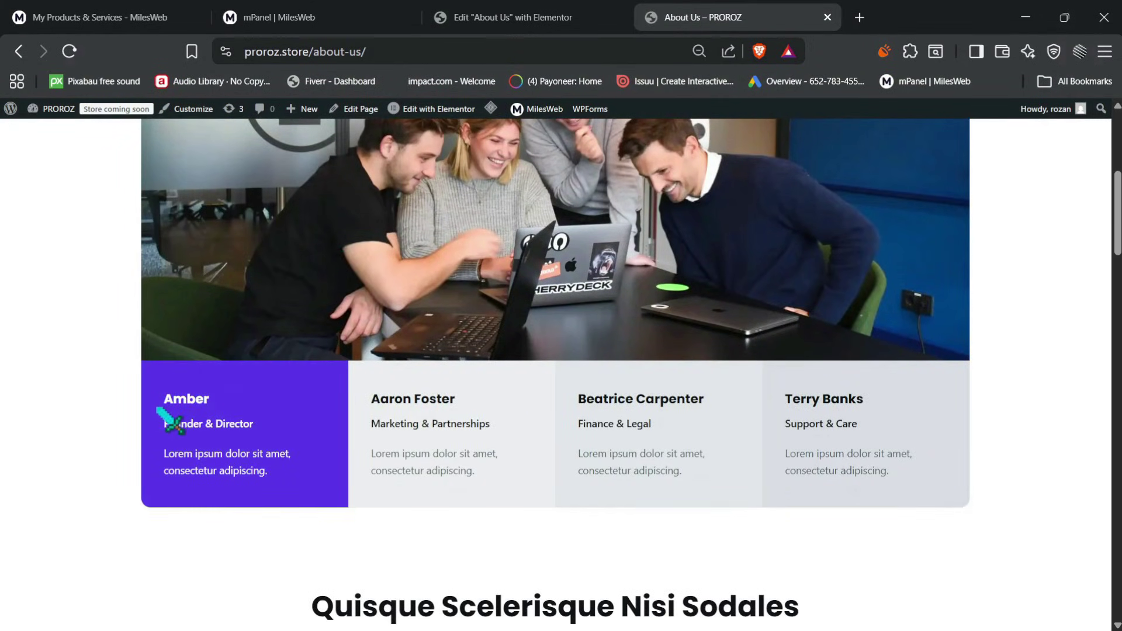
double_click(167, 392)
left_click(513, 17)
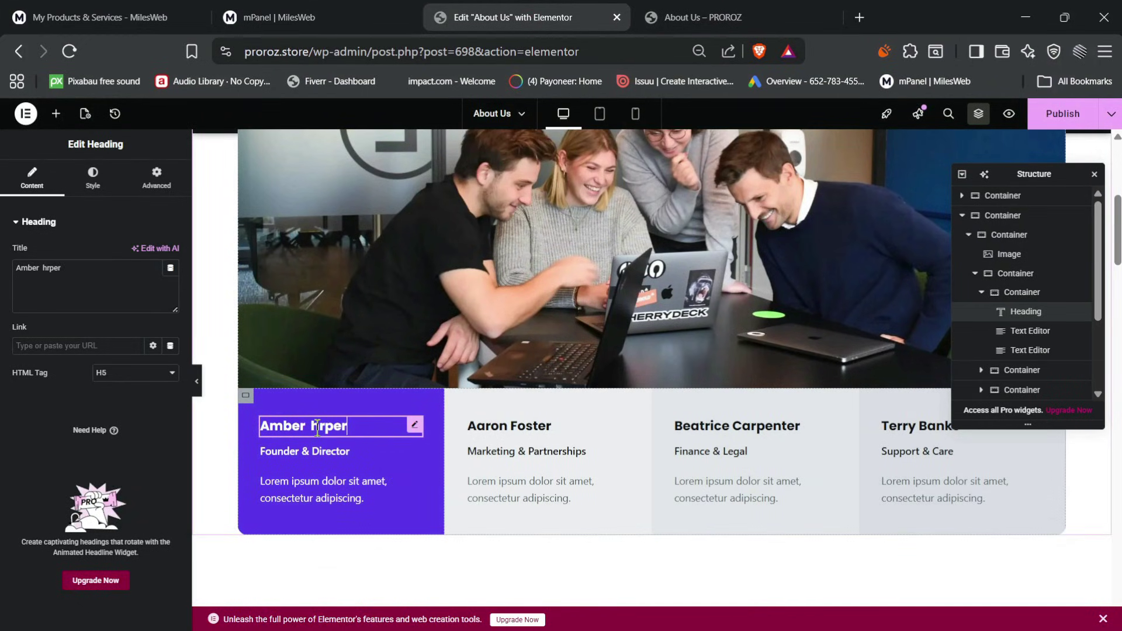
Publish the two-word team member name and confirm it on the live About Us page
left_click(1063, 114)
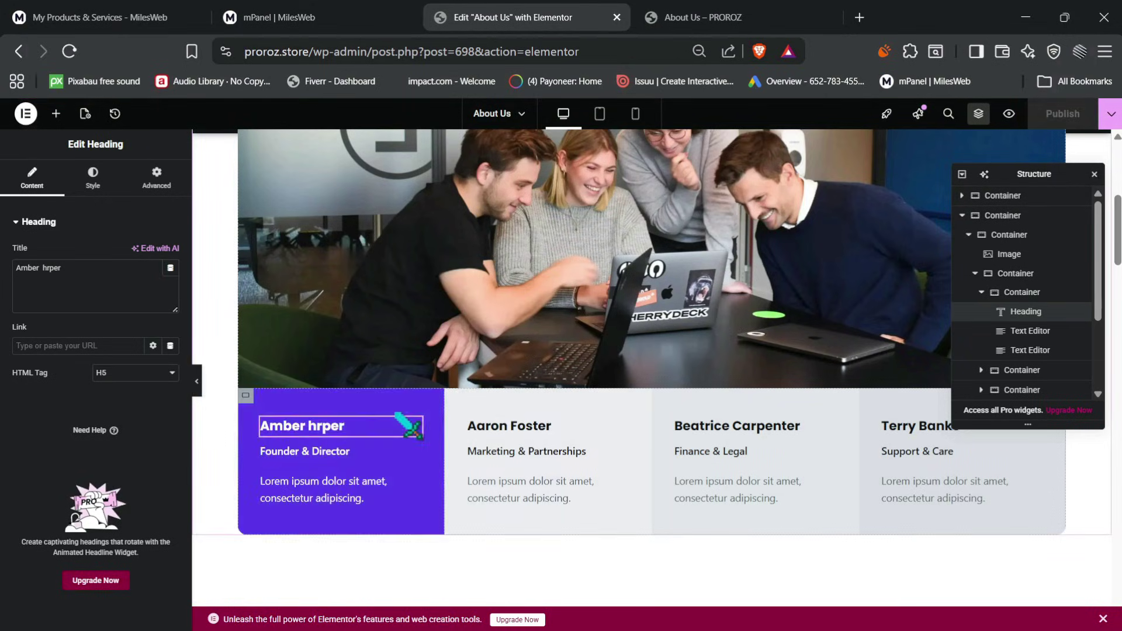
left_click(710, 13)
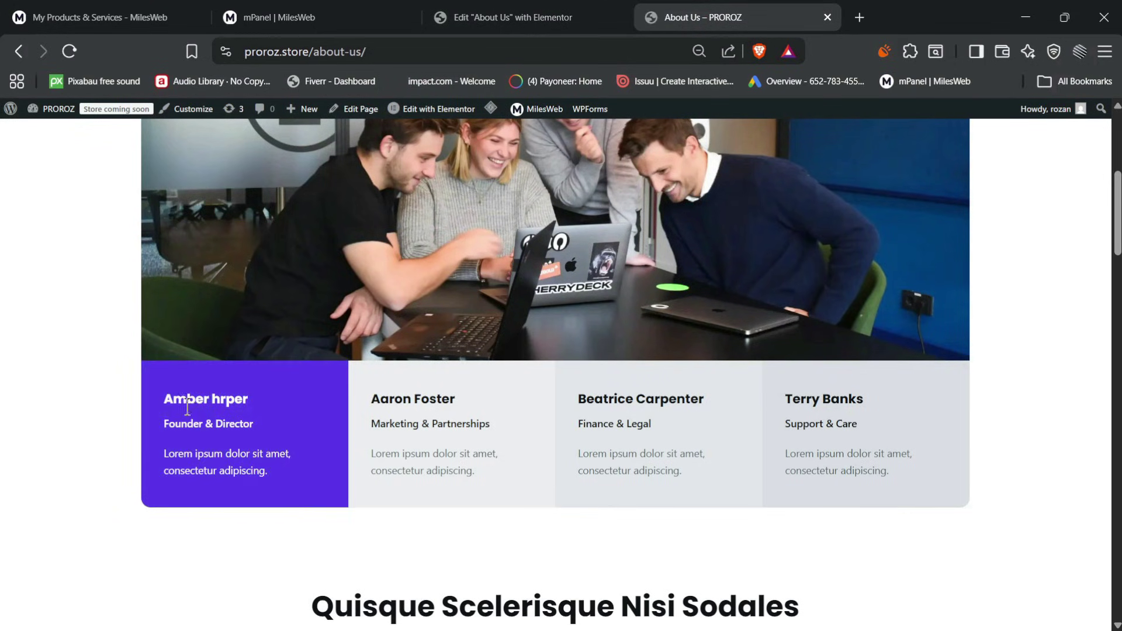
scroll(204, 406, "up", 1)
scroll(230, 464, "up", 2)
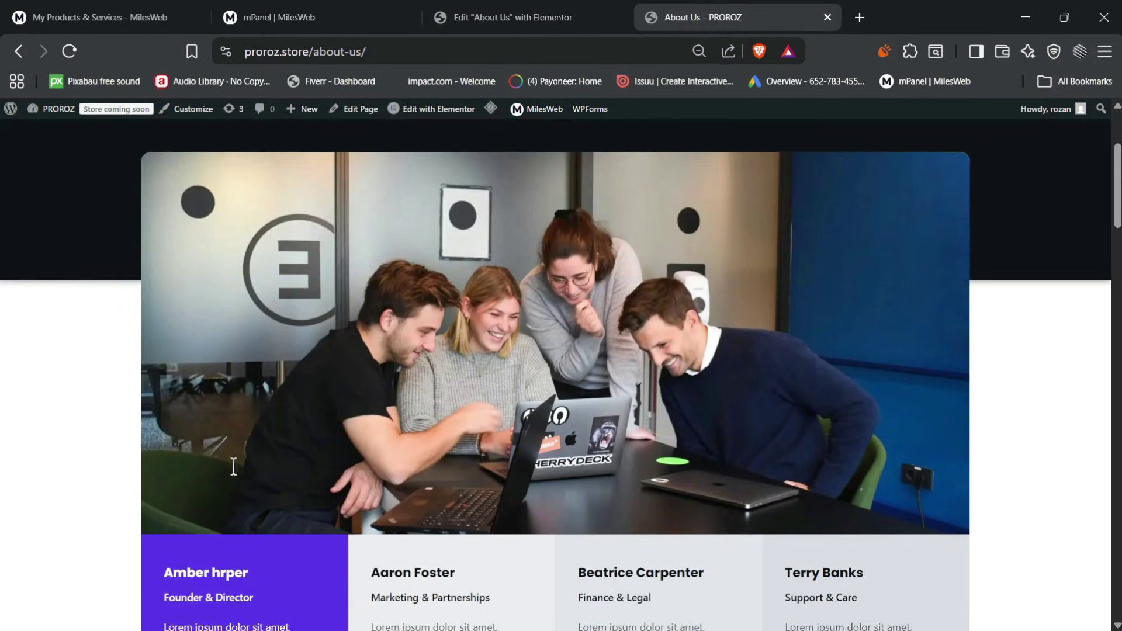
scroll(233, 465, "down", 2)
scroll(234, 466, "up", 1)
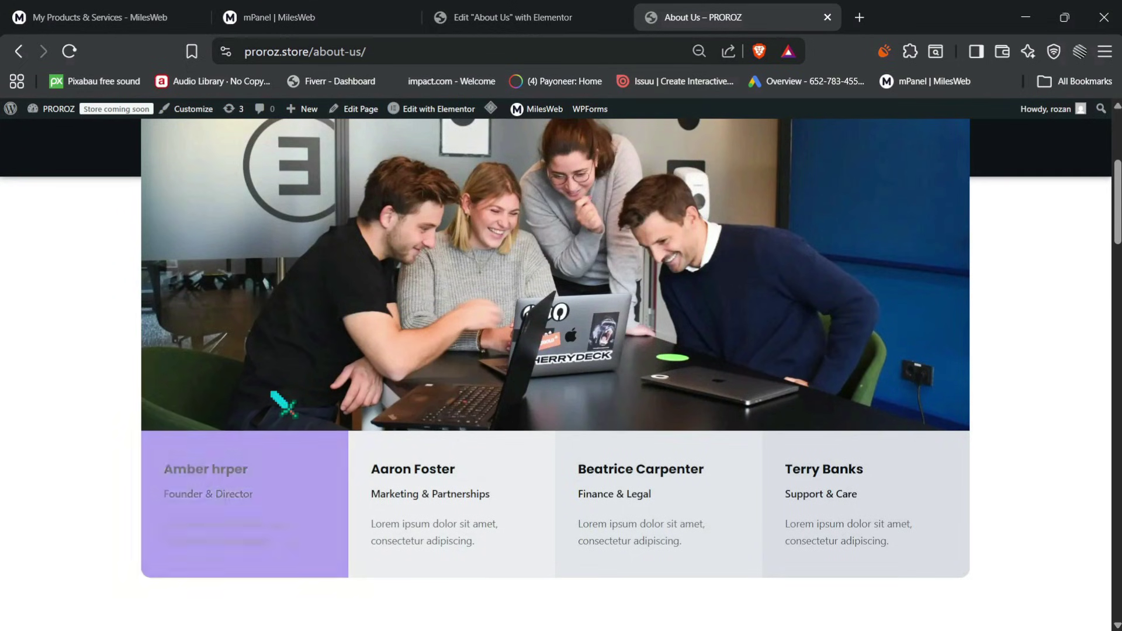
key("ctrl+shift+Tab")
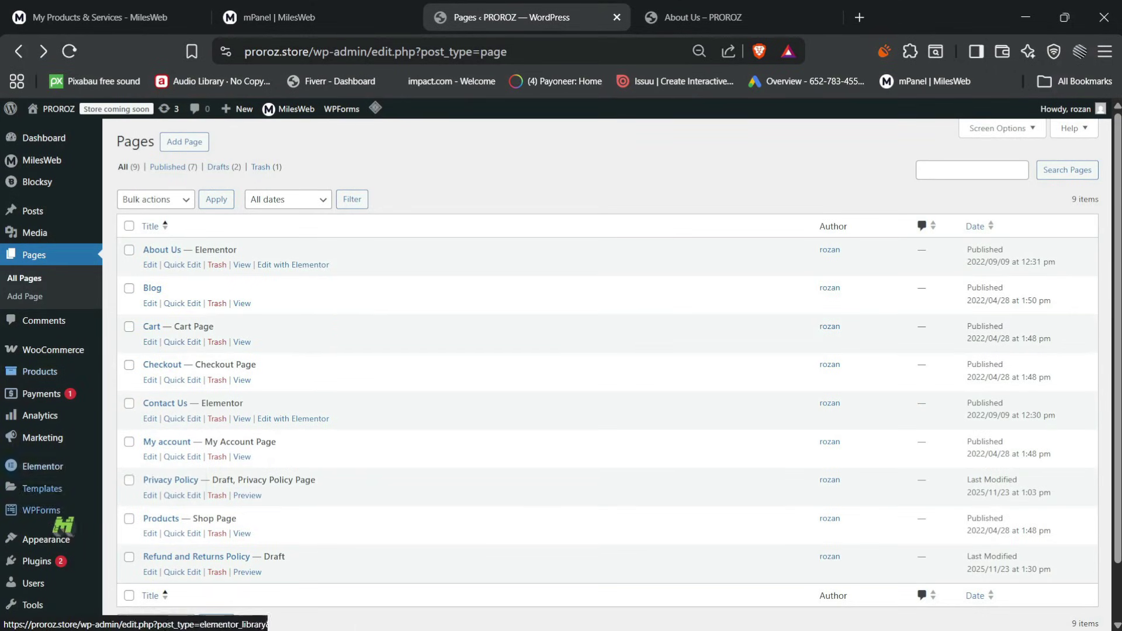
Install the Performance Lab plugin from the featured list on the Add Plugins page
mouse_move(41, 558)
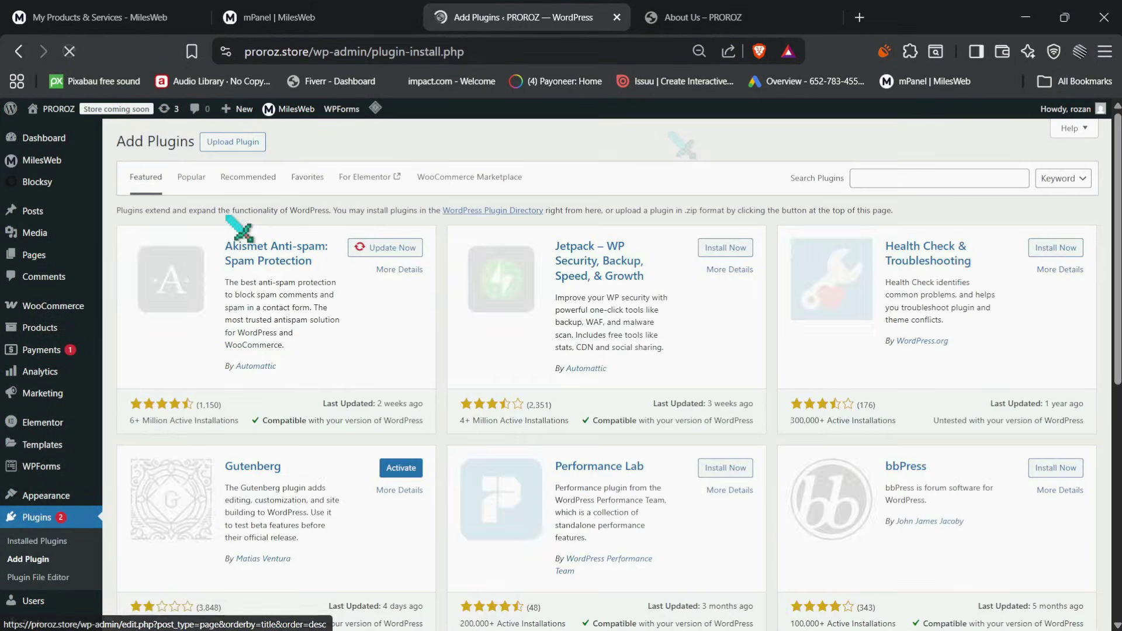
scroll(548, 344, "down", 3)
scroll(539, 331, "down", 1)
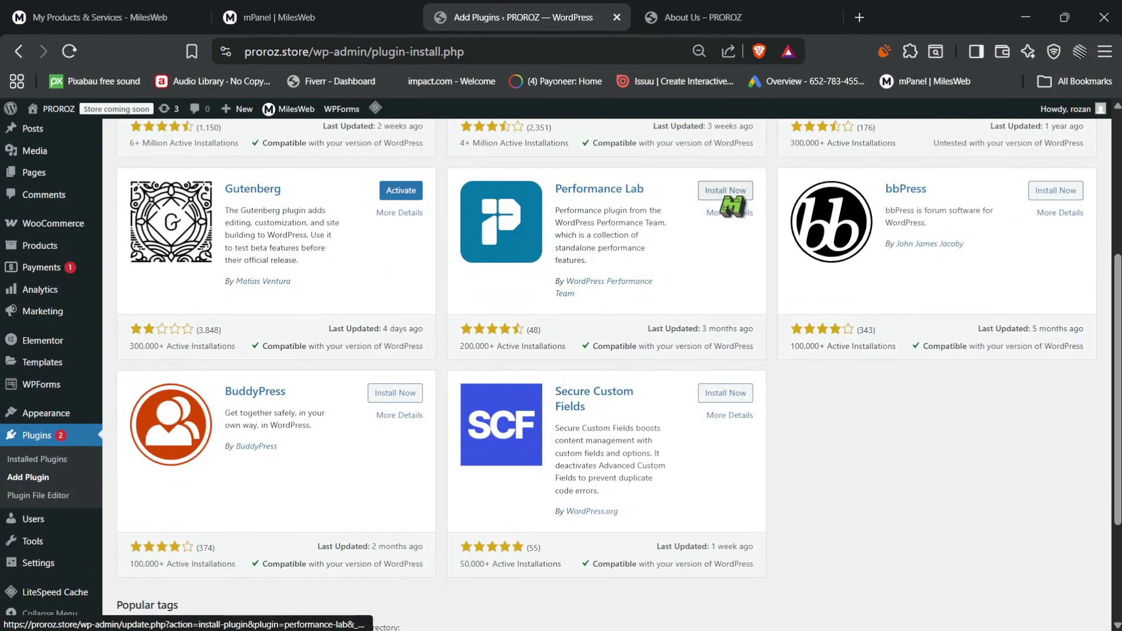
scroll(716, 222, "up", 1)
left_click(722, 248)
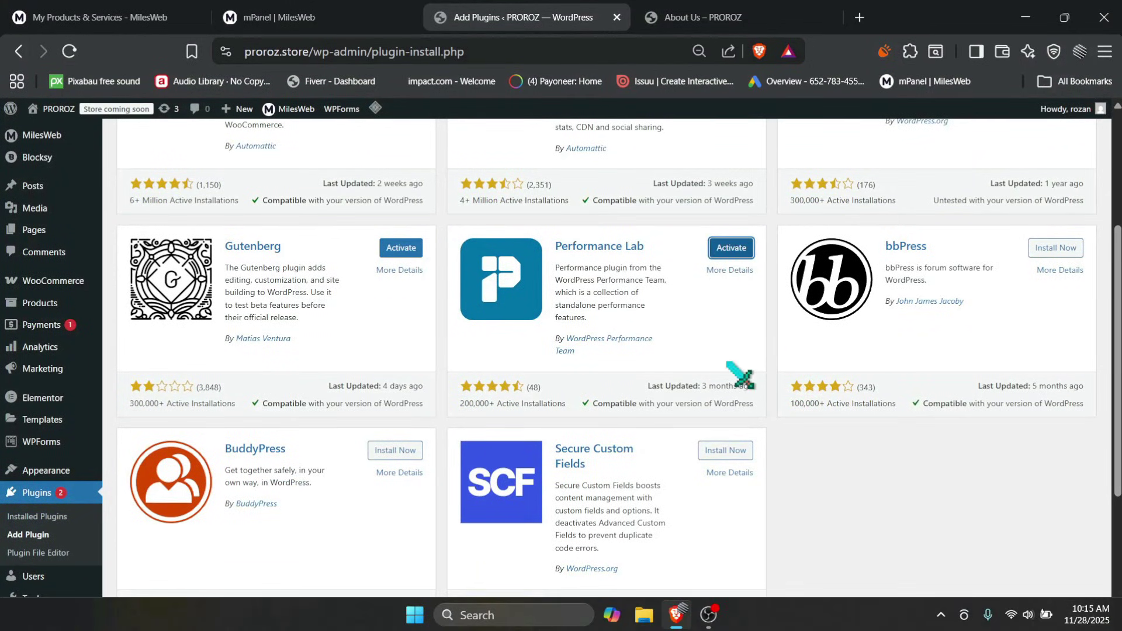
scroll(706, 316, "up", 4)
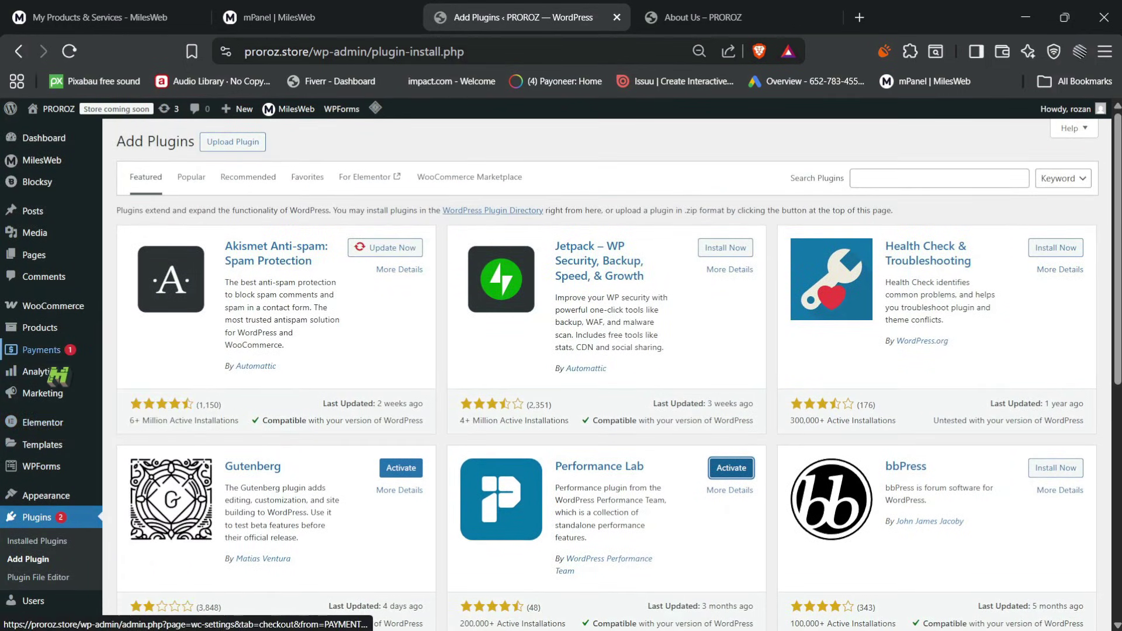
Install the Hello Elementor theme from the popular list on Add Themes, leaving it unactivated
mouse_move(50, 496)
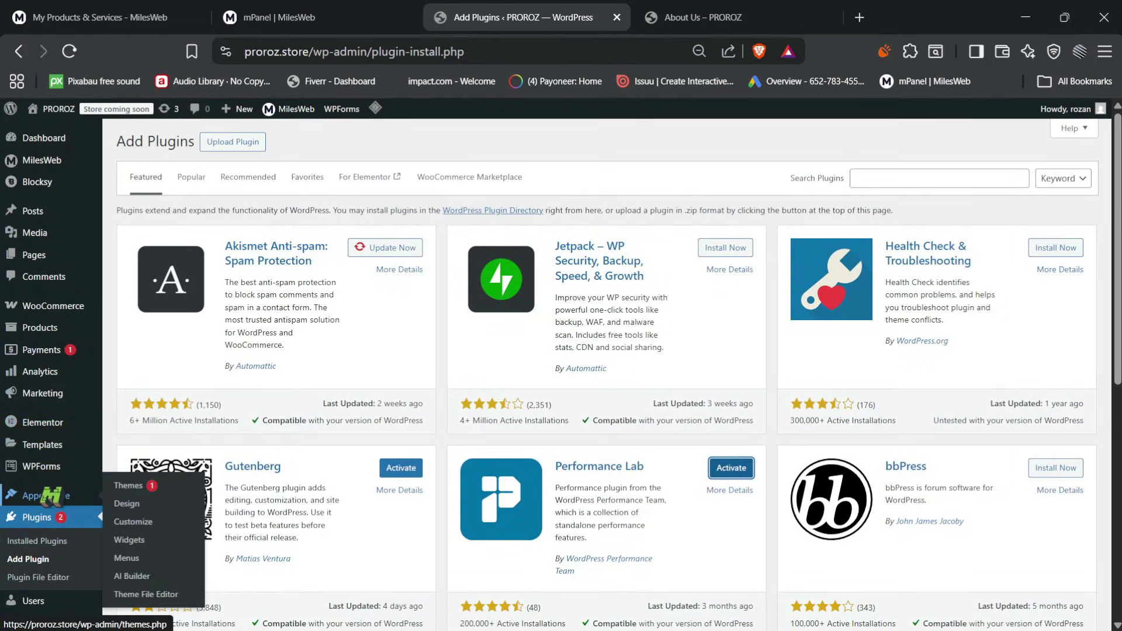
left_click(165, 486)
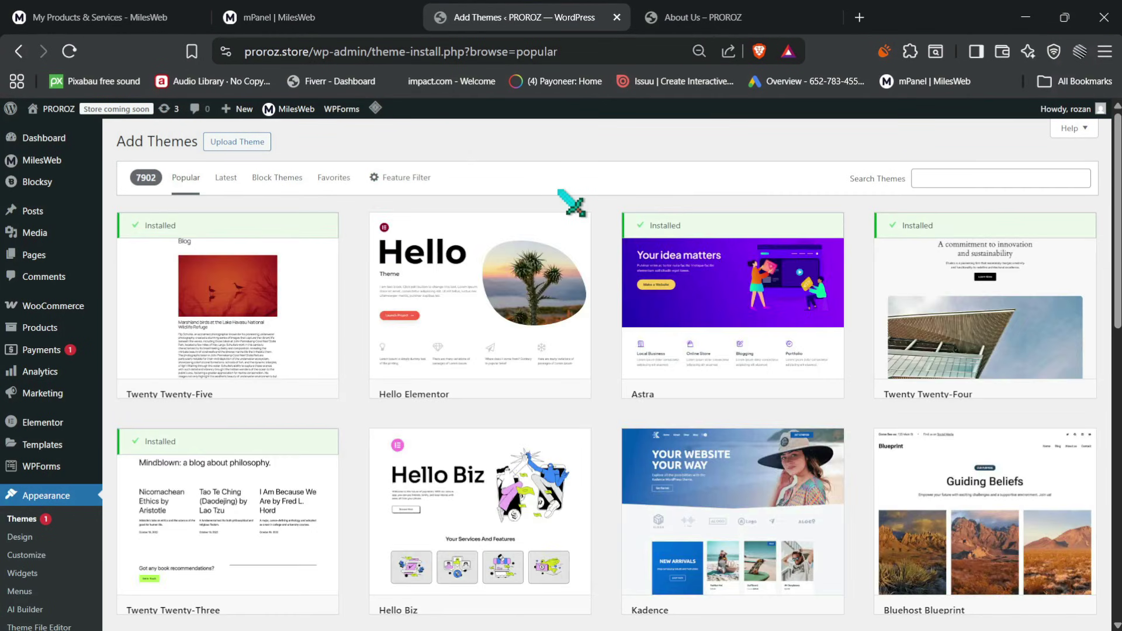
mouse_move(513, 332)
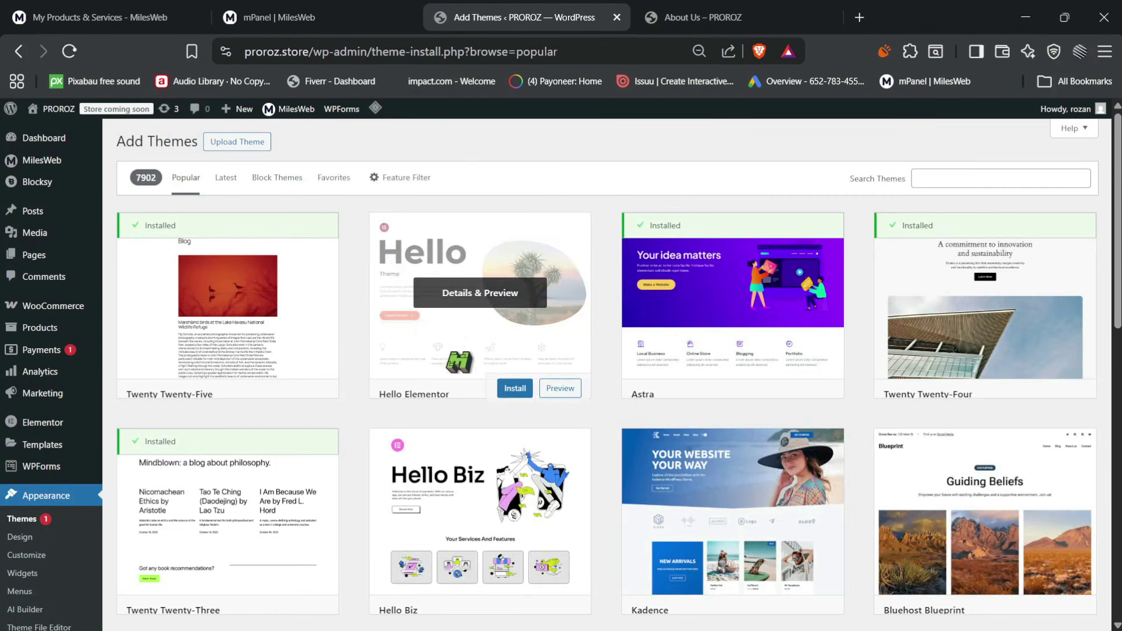
mouse_move(511, 391)
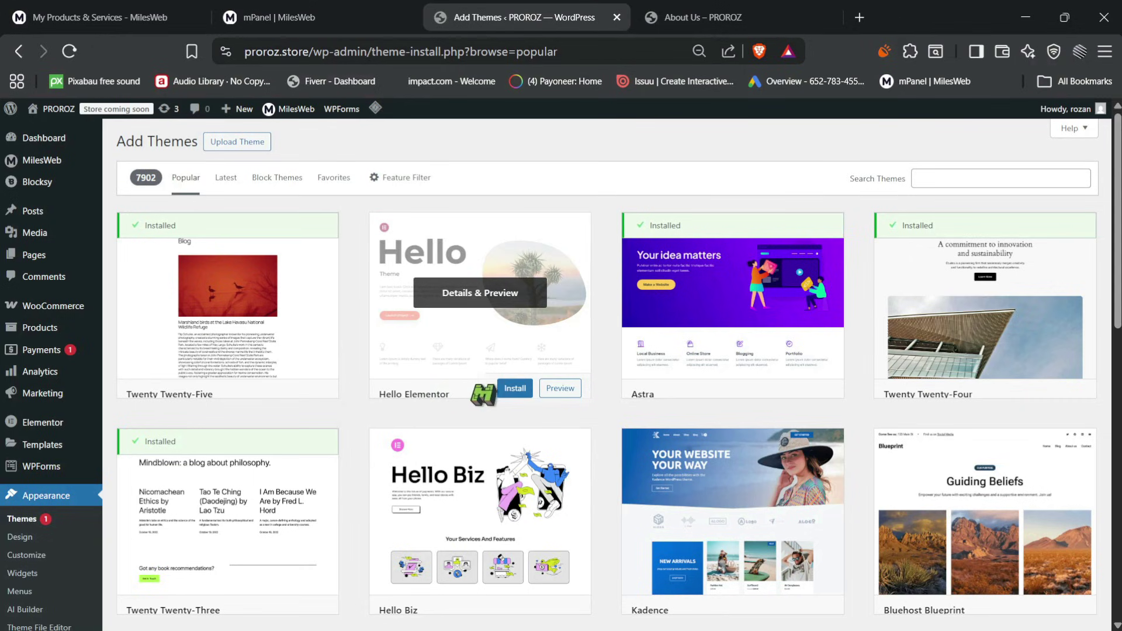
left_click(513, 389)
scroll(613, 415, "down", 1)
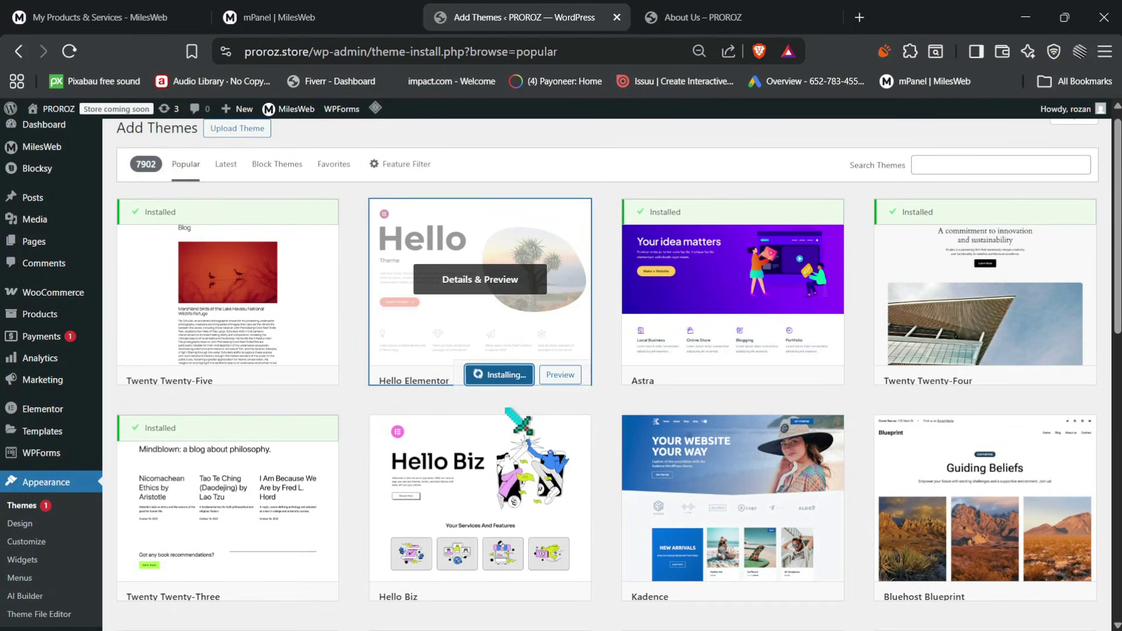
mouse_move(1102, 623)
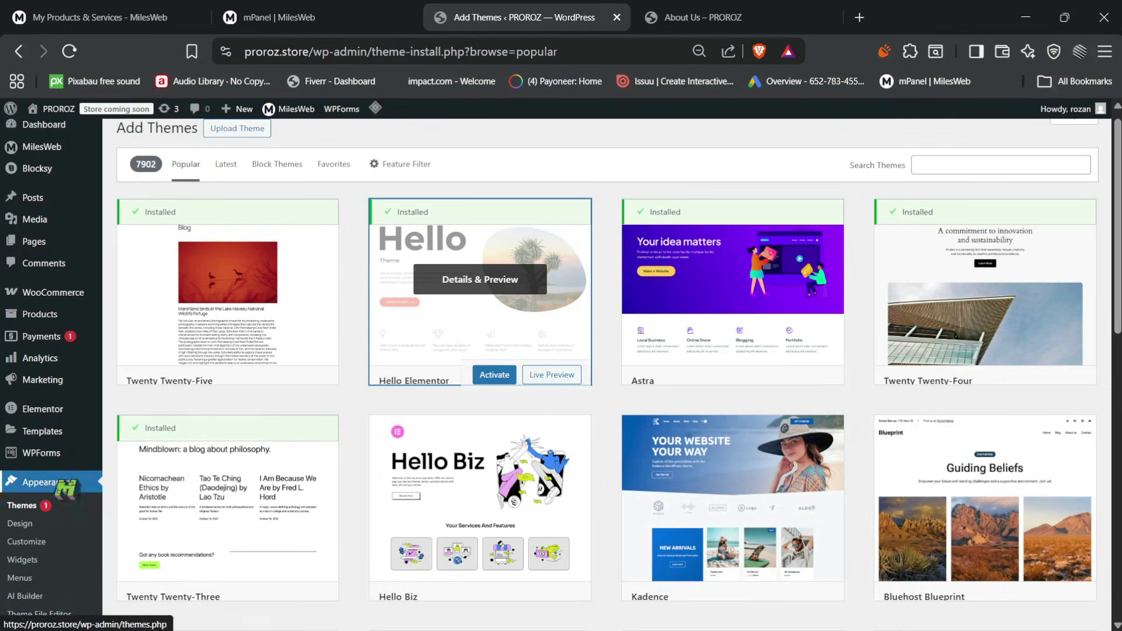
Reach the LiteSpeed Cache CDN page under Settings, showing QUIC.cloud services not yet enabled
scroll(65, 489, "down", 2)
scroll(66, 489, "down", 1)
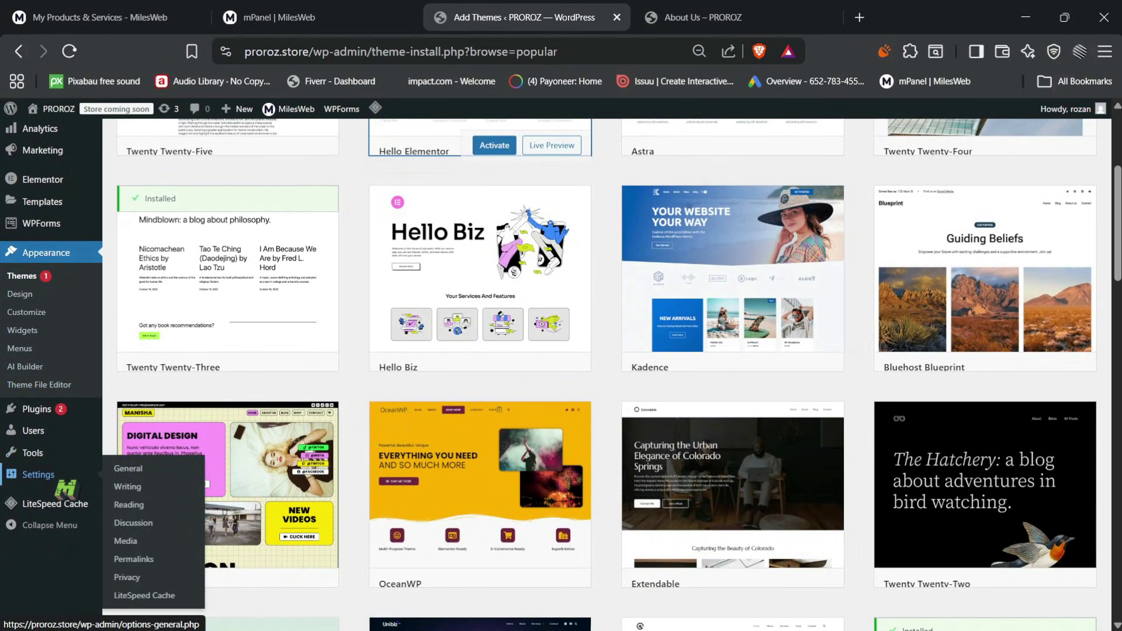
scroll(65, 488, "down", 1)
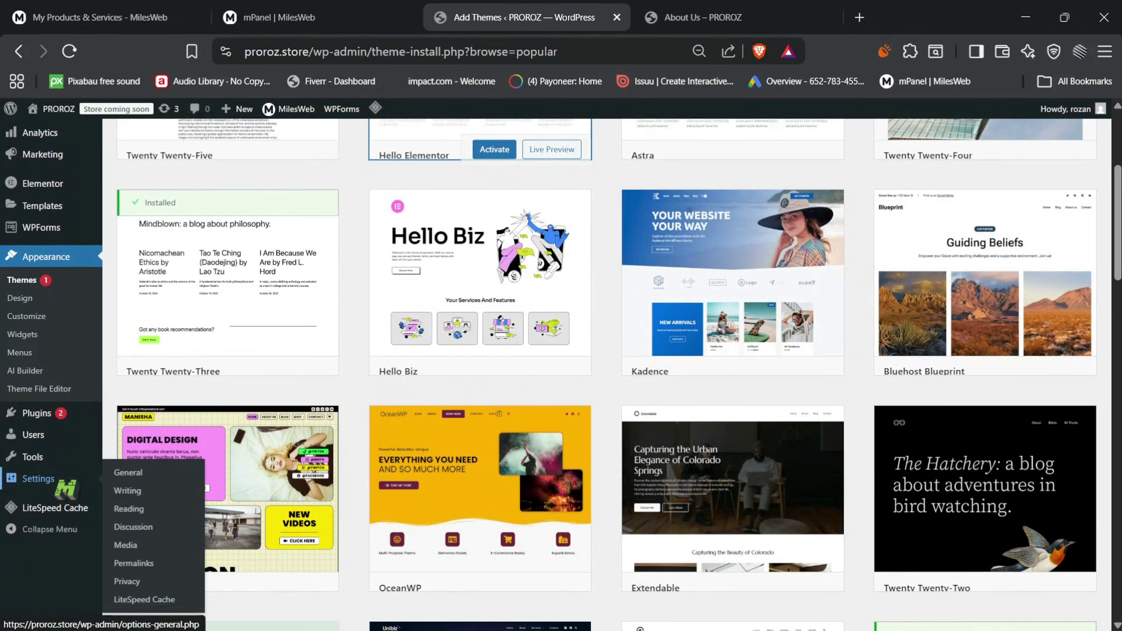
mouse_move(73, 506)
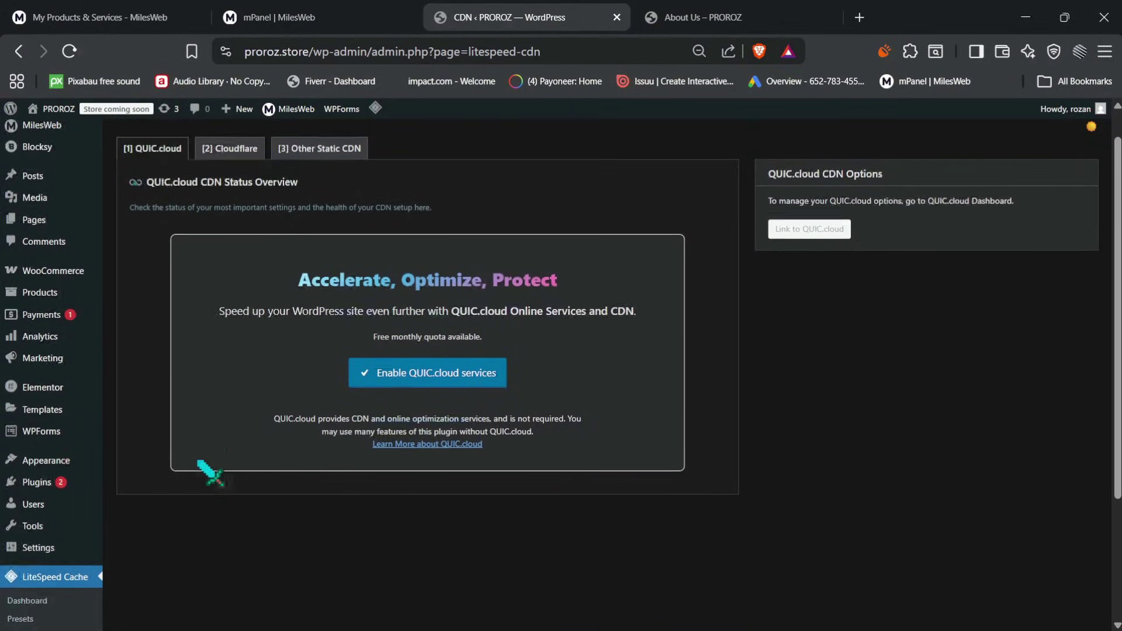
Browse the storefront's About Us, Home and Contact Us pages
left_click(726, 7)
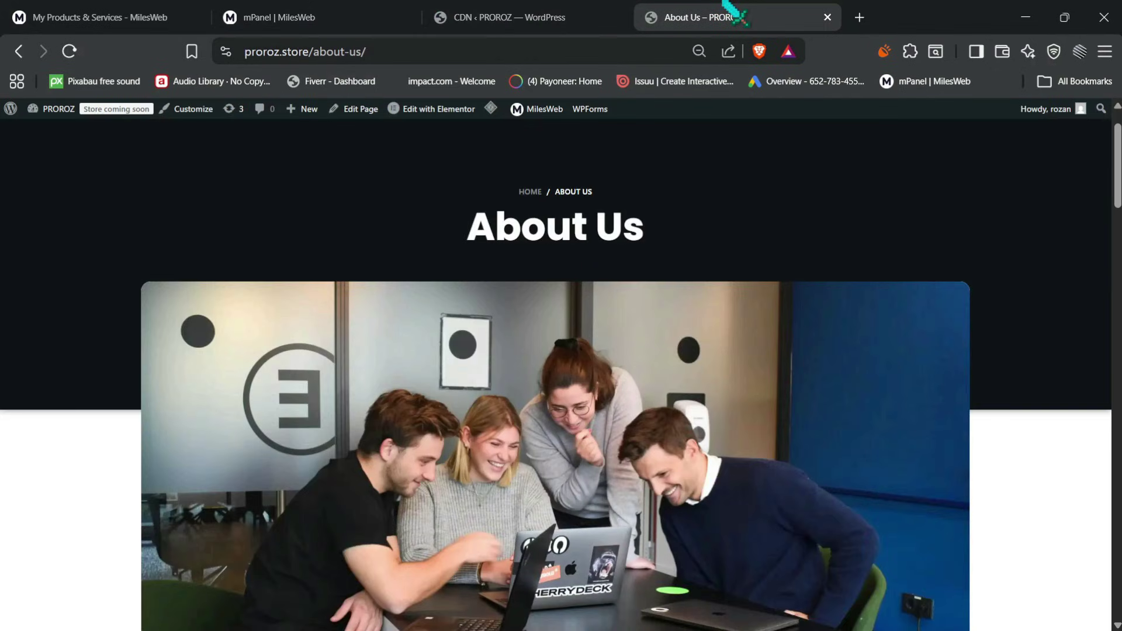
left_click(530, 193)
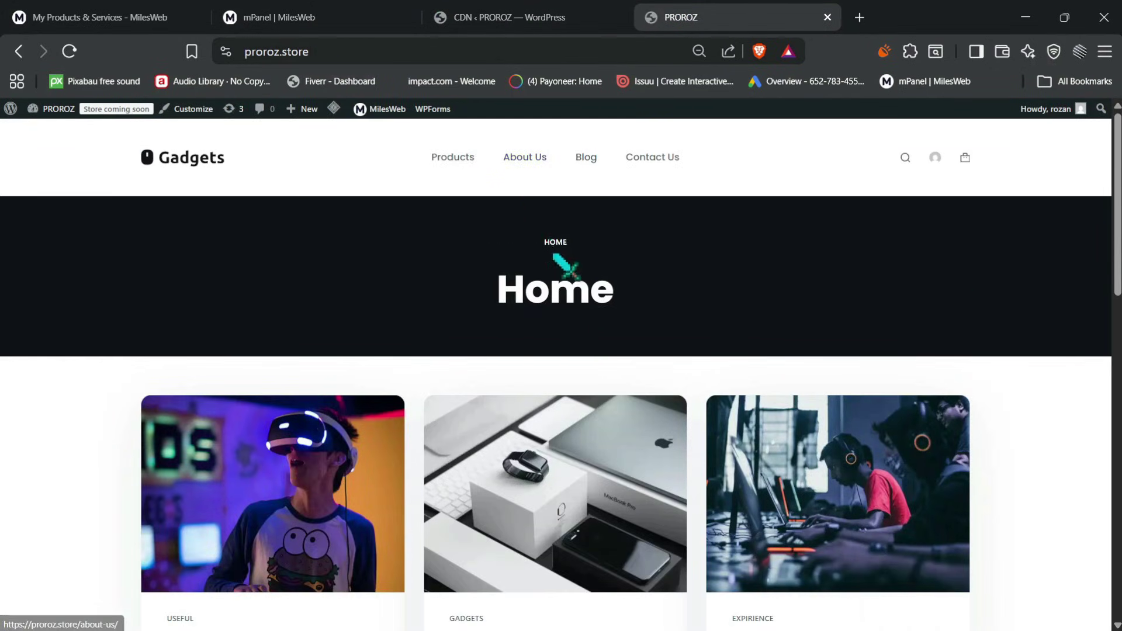
left_click(651, 153)
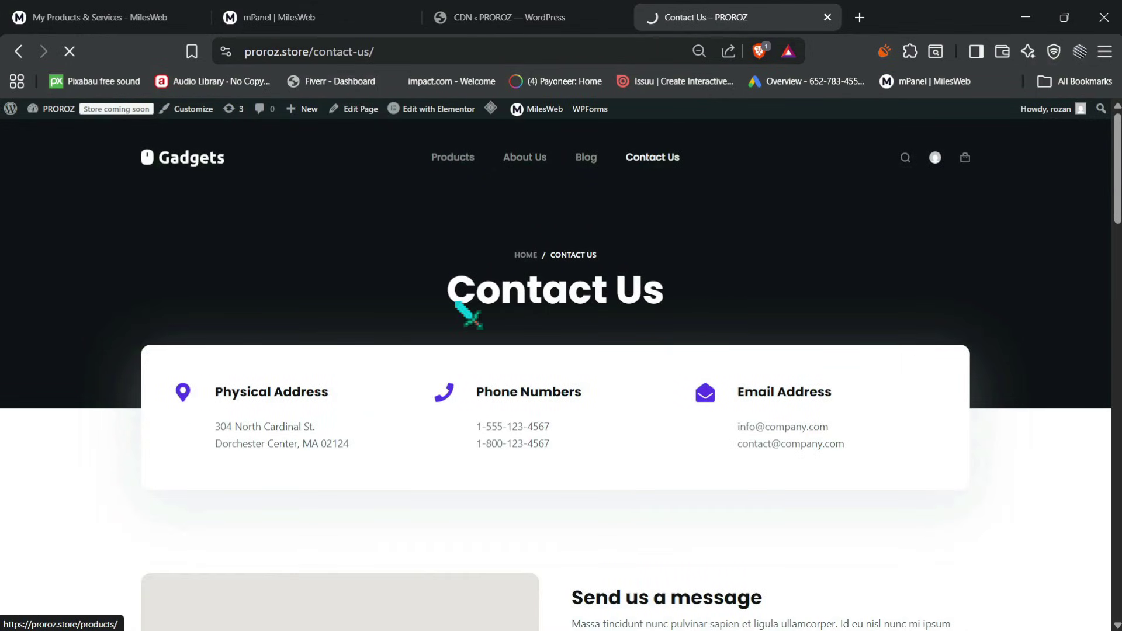
scroll(467, 314, "down", 15)
scroll(467, 313, "up", 3)
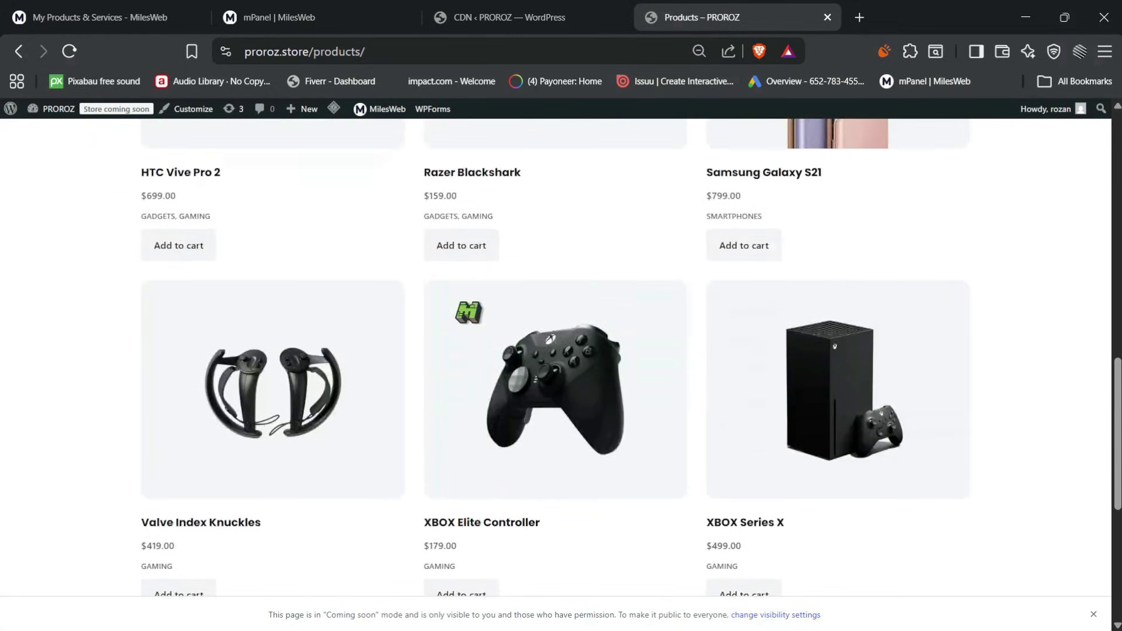
scroll(409, 380, "down", 1)
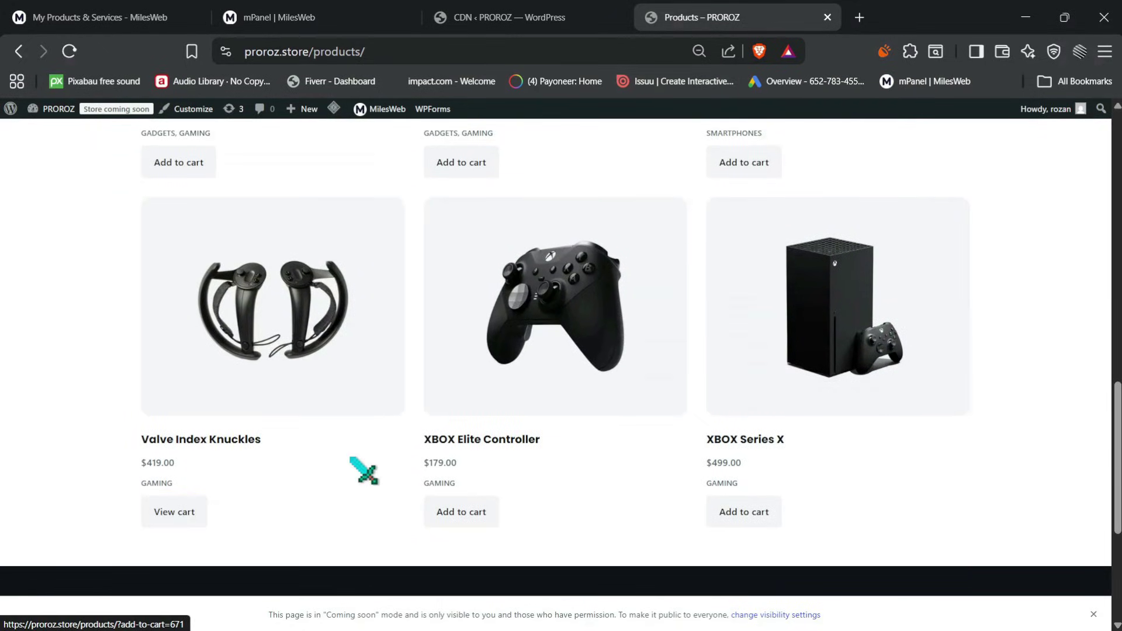
Add the XBOX Elite Controller to the cart and remove Valve Index Knuckles from it
left_click(465, 511)
scroll(572, 482, "up", 15)
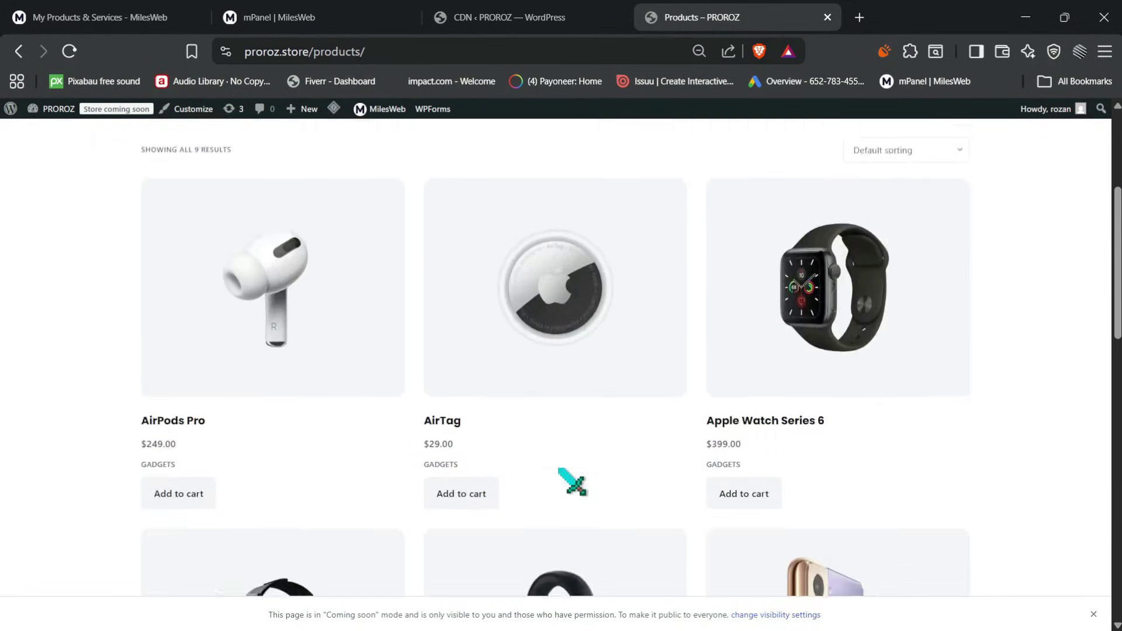
mouse_move(967, 154)
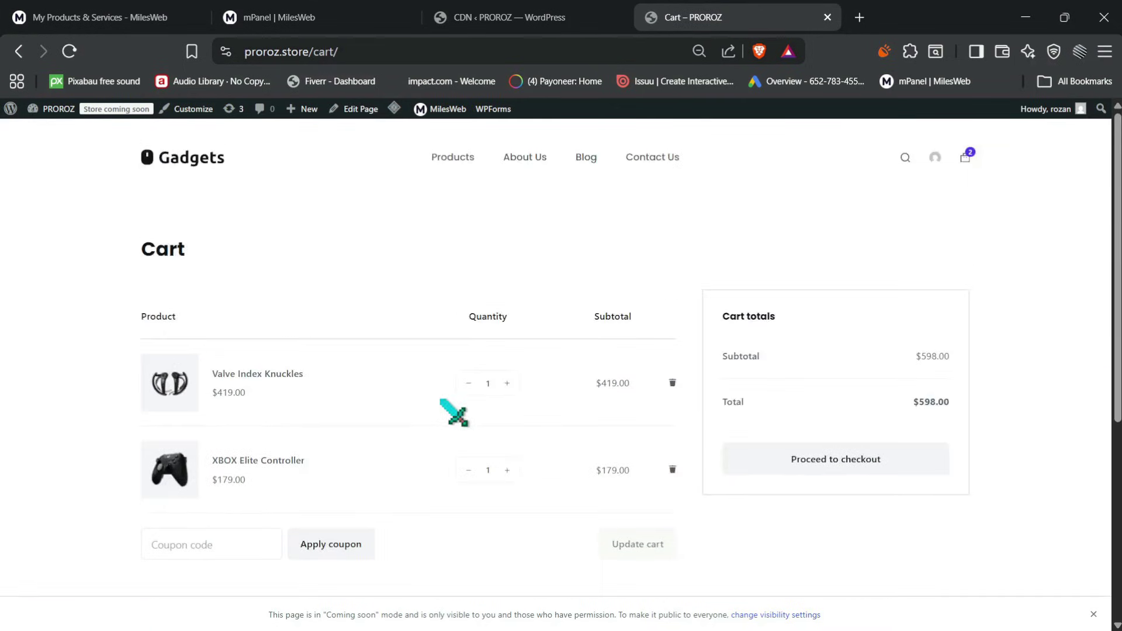
scroll(493, 300, "down", 2)
scroll(493, 300, "up", 1)
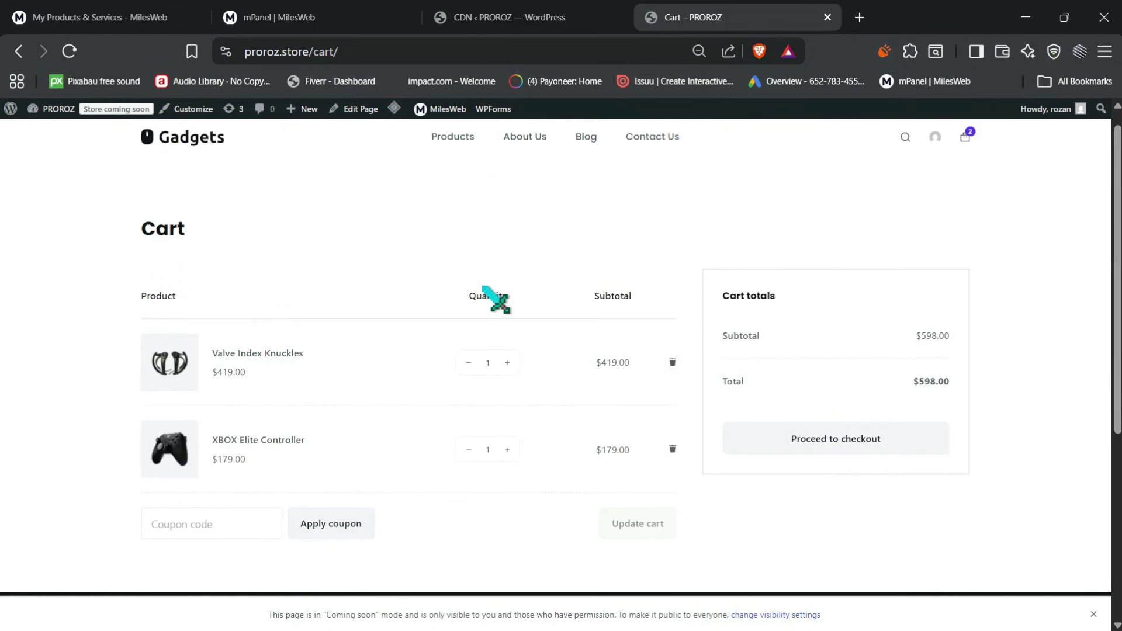
left_click(673, 363)
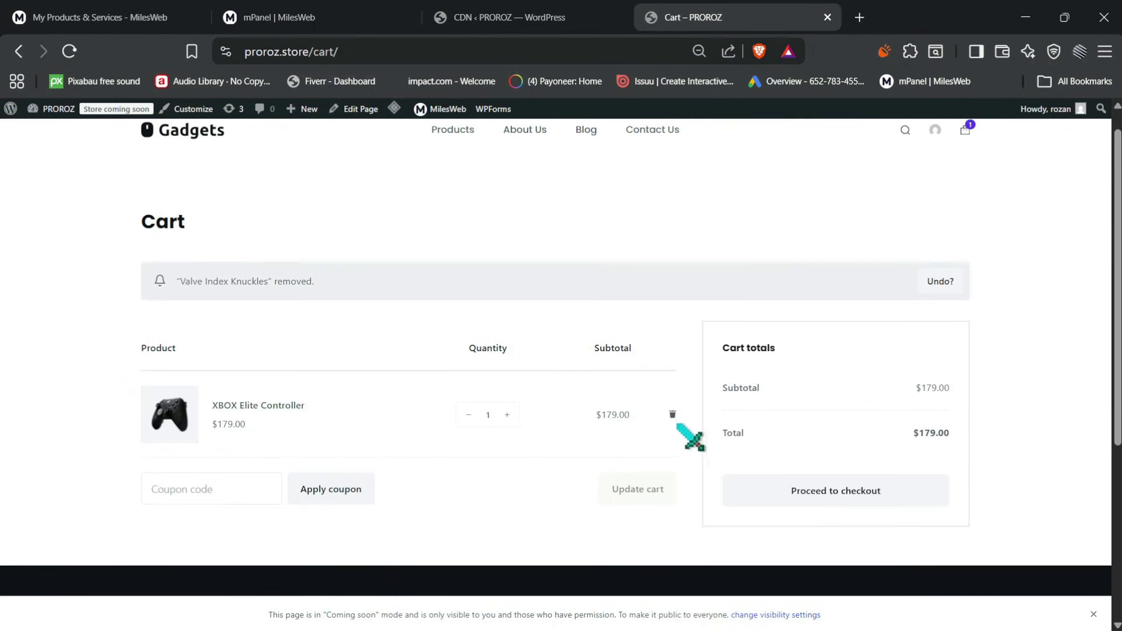
Proceed to checkout, try the billing name fields, then return to the About Us page
left_click(806, 401)
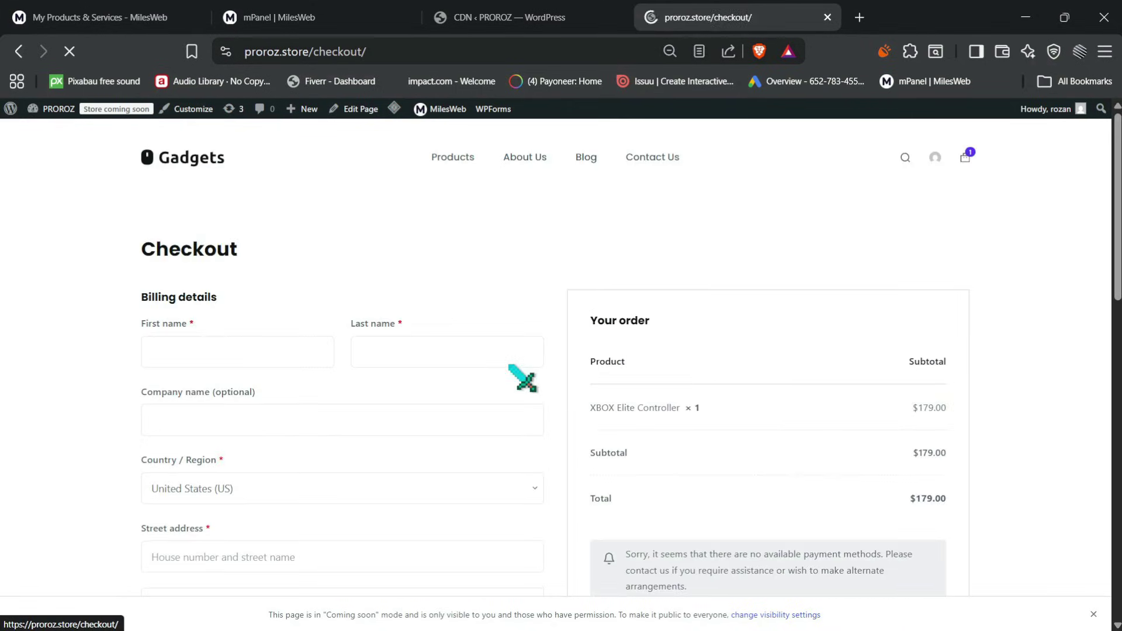
scroll(508, 364, "down", 4)
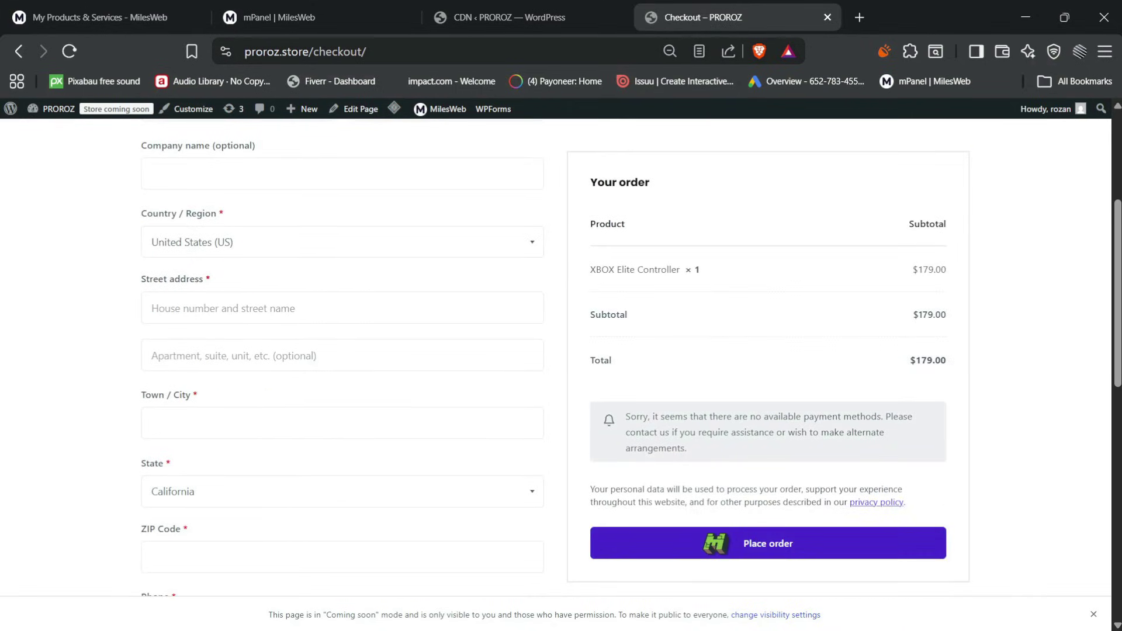
scroll(211, 321, "up", 3)
left_click(185, 266)
left_click(368, 269)
scroll(398, 269, "up", 2)
left_click(452, 156)
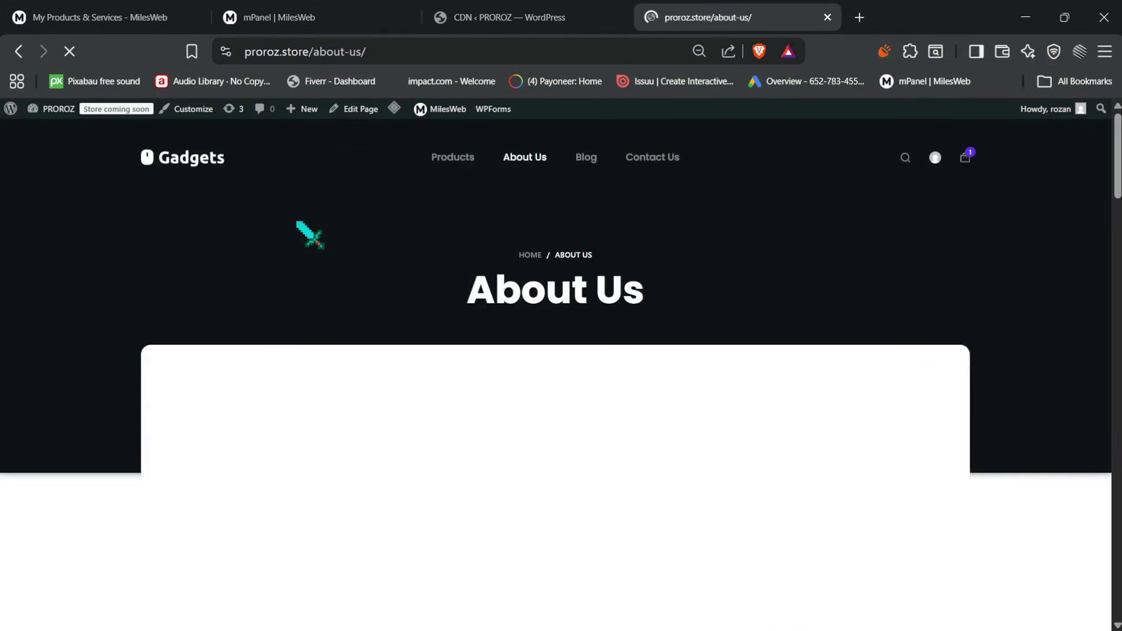
scroll(326, 405, "down", 2)
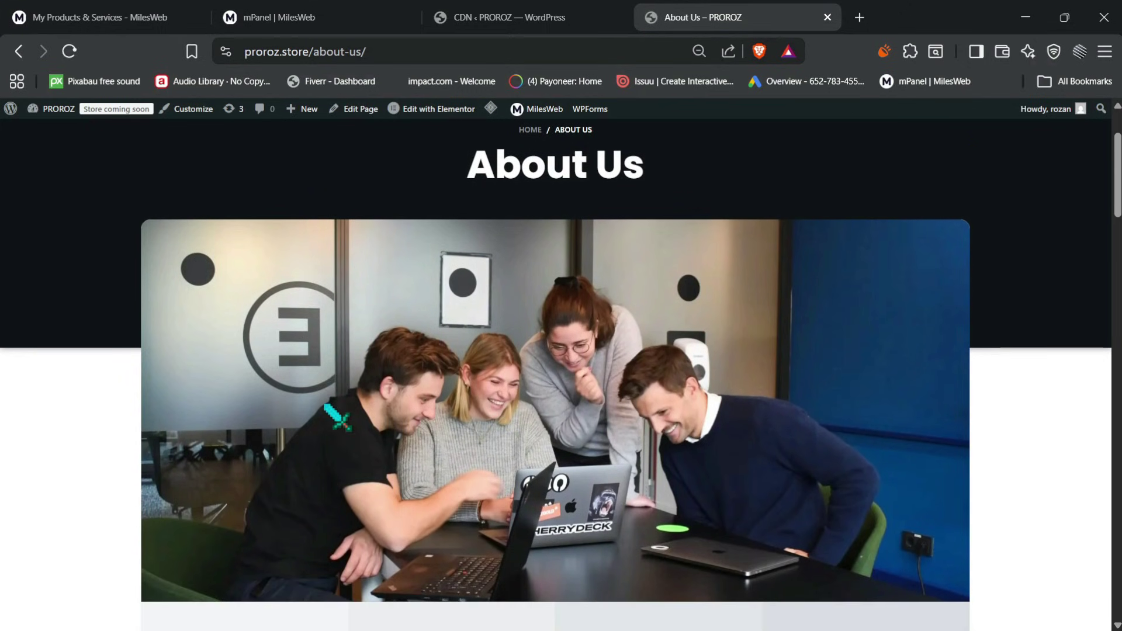
scroll(444, 397, "down", 1)
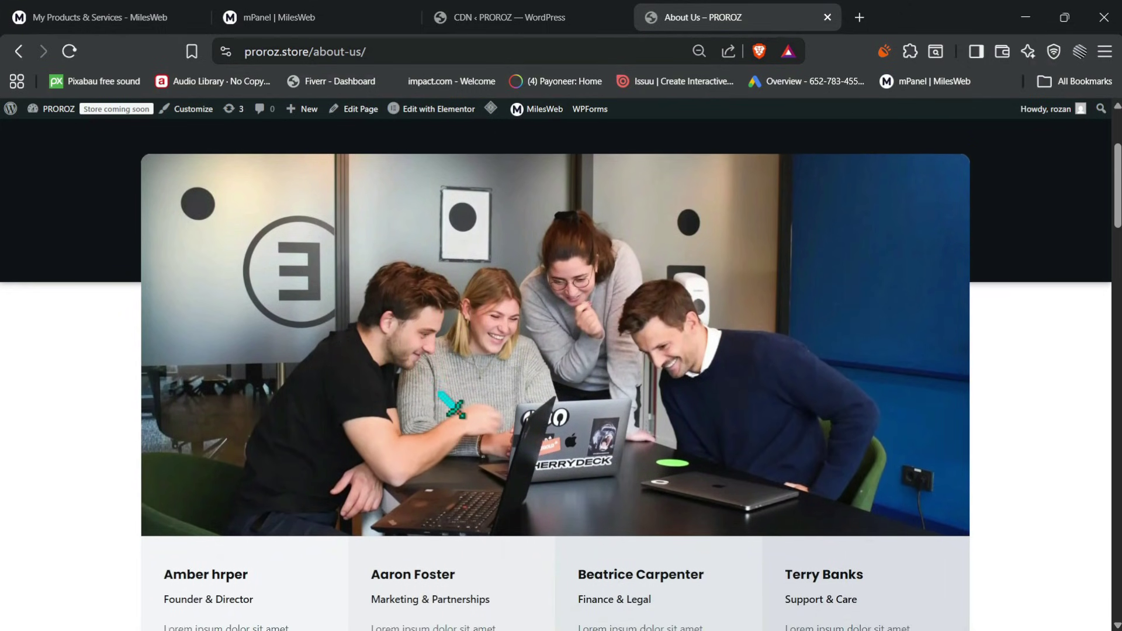
Open SSL & Security in mPanel and highlight the proroz.store certificate row
left_click(300, 16)
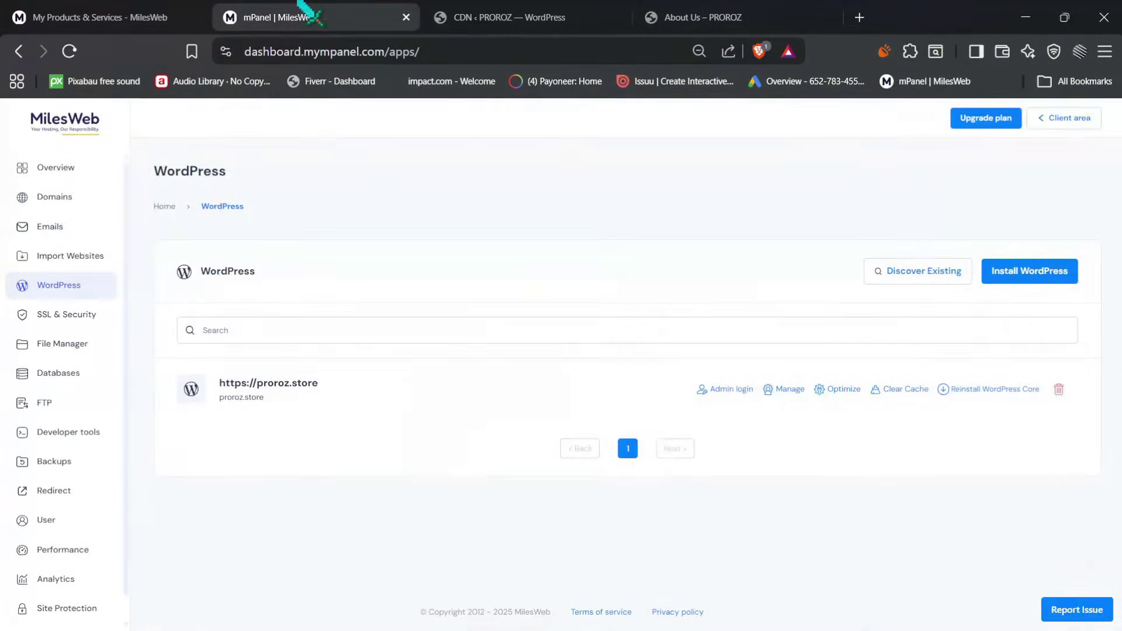
left_click(76, 315)
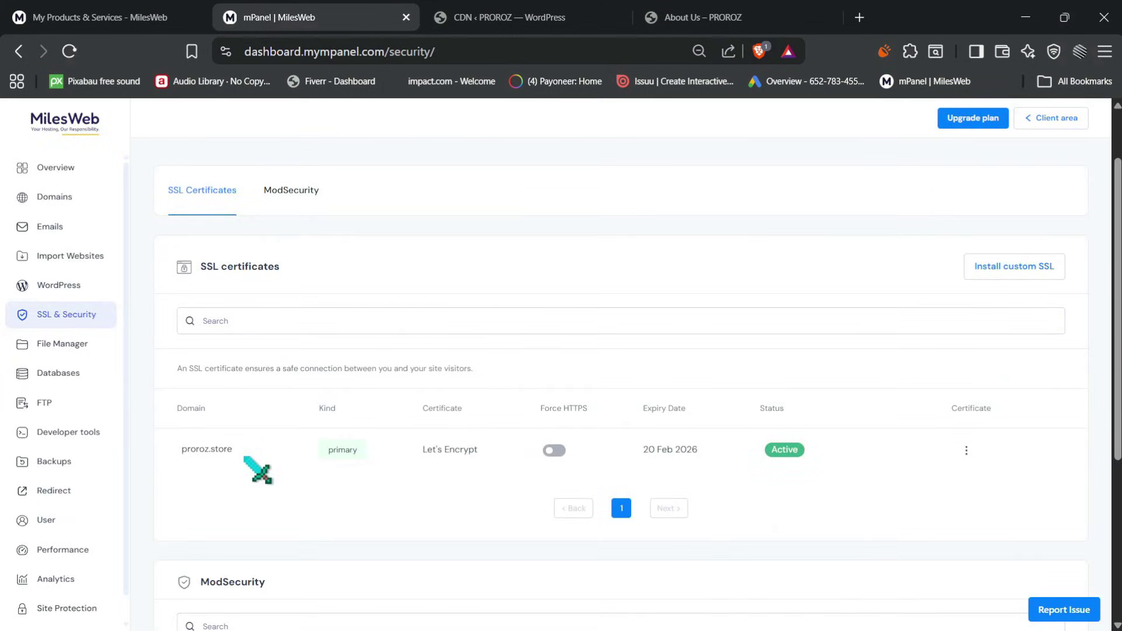
left_click_drag(244, 458, 154, 461)
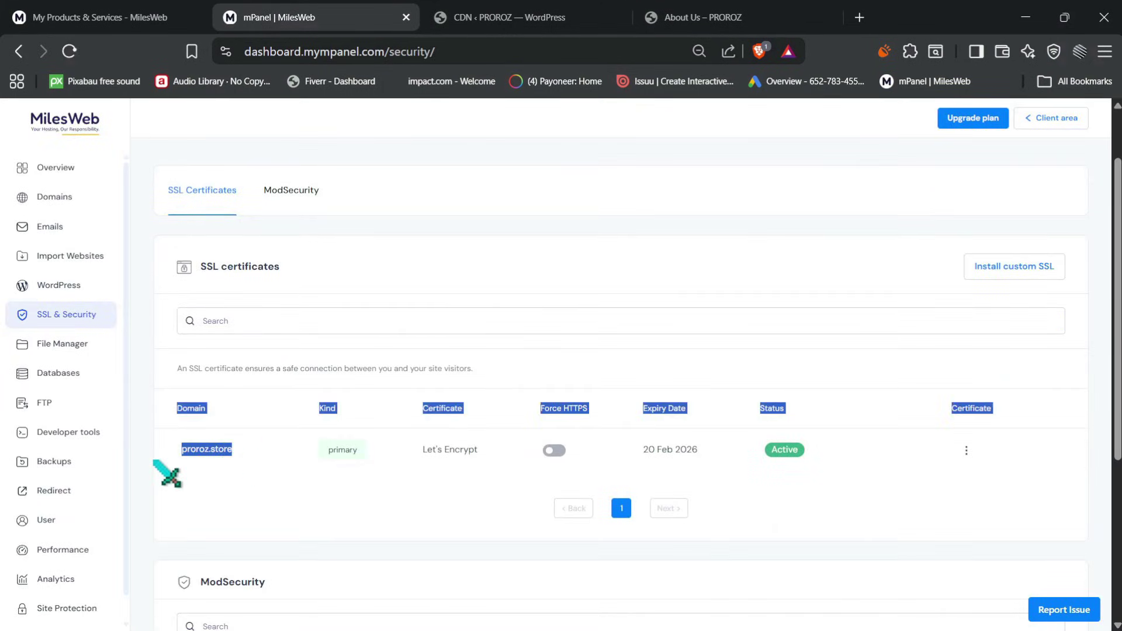
left_click(350, 450)
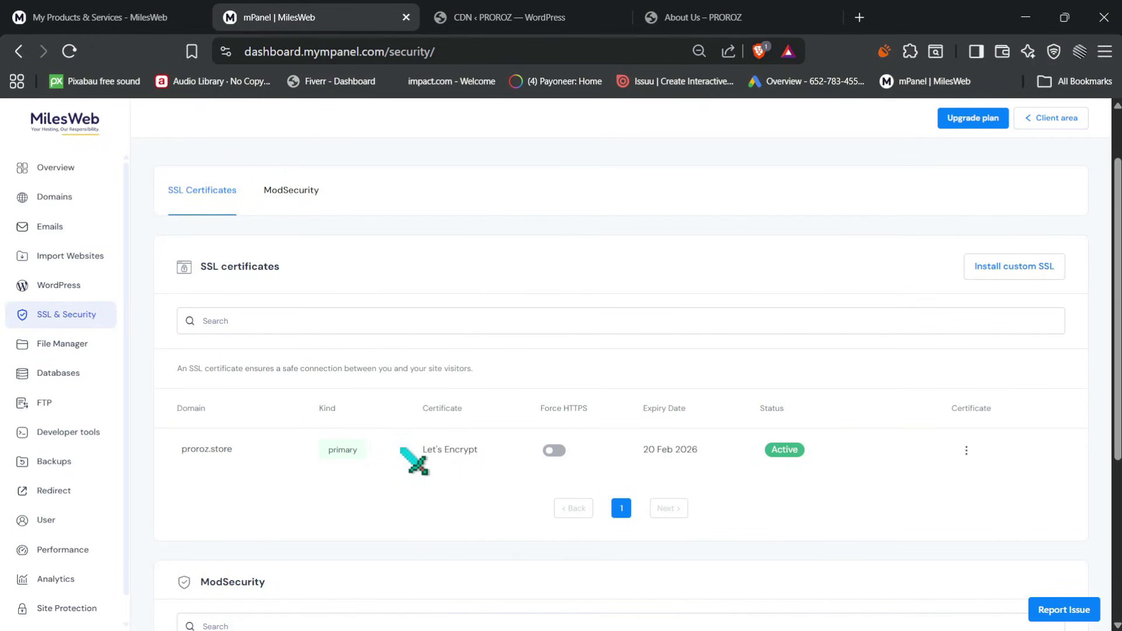
Highlight the Let's Encrypt type, 20 Feb 2026 expiry and ModSecurity-protected proroz.store domain
left_click_drag(419, 451, 481, 453)
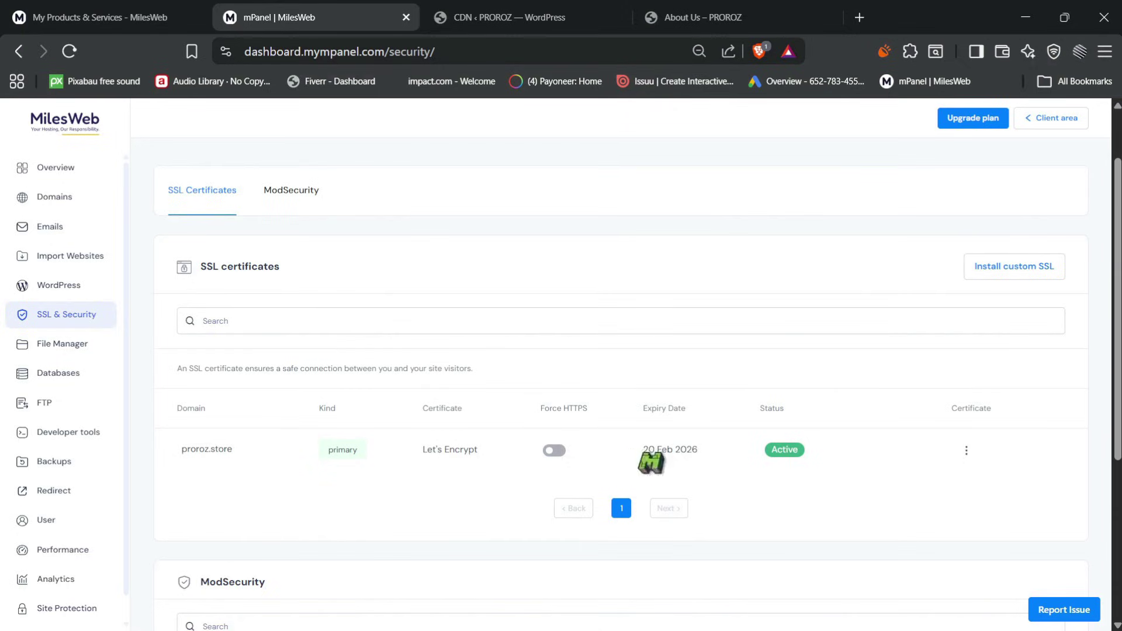
left_click_drag(636, 457, 695, 459)
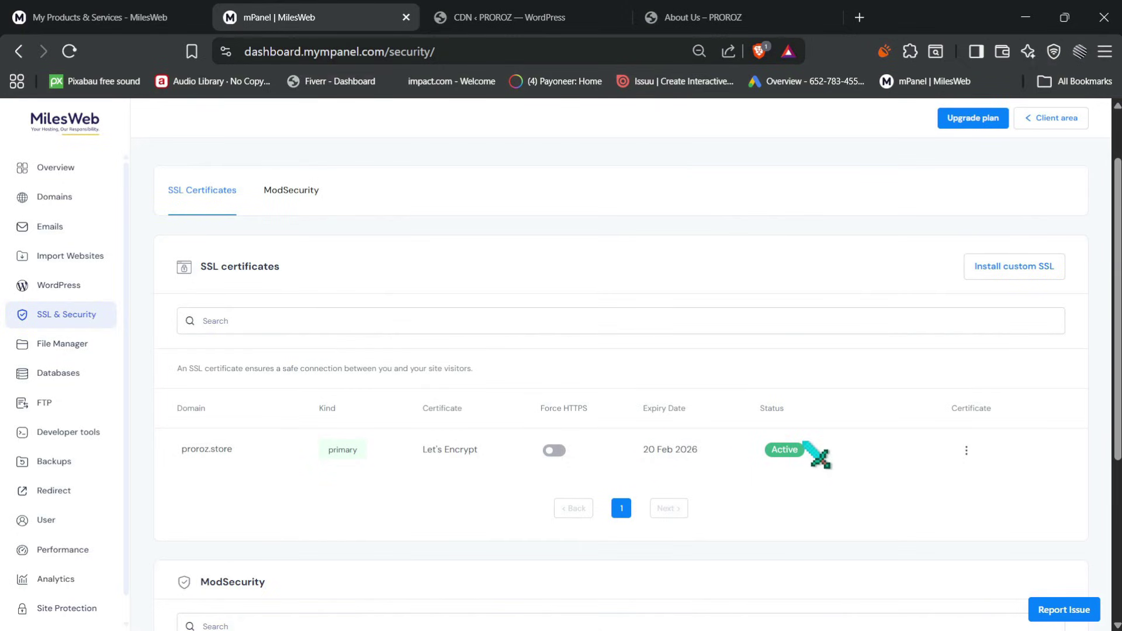
scroll(480, 479, "down", 5)
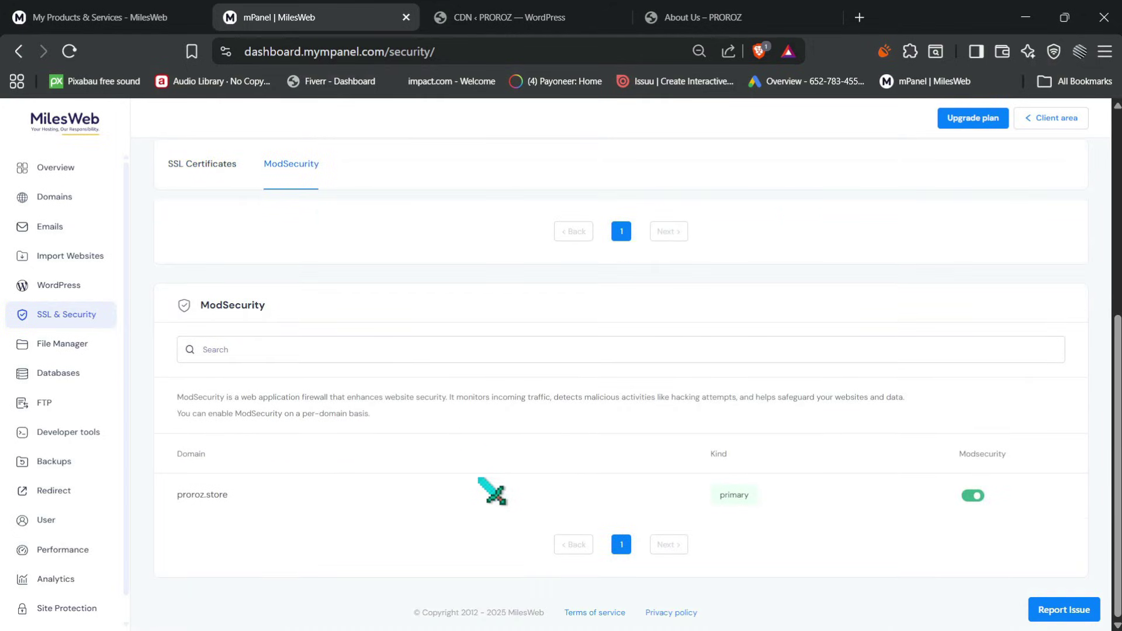
left_click_drag(246, 486, 190, 488)
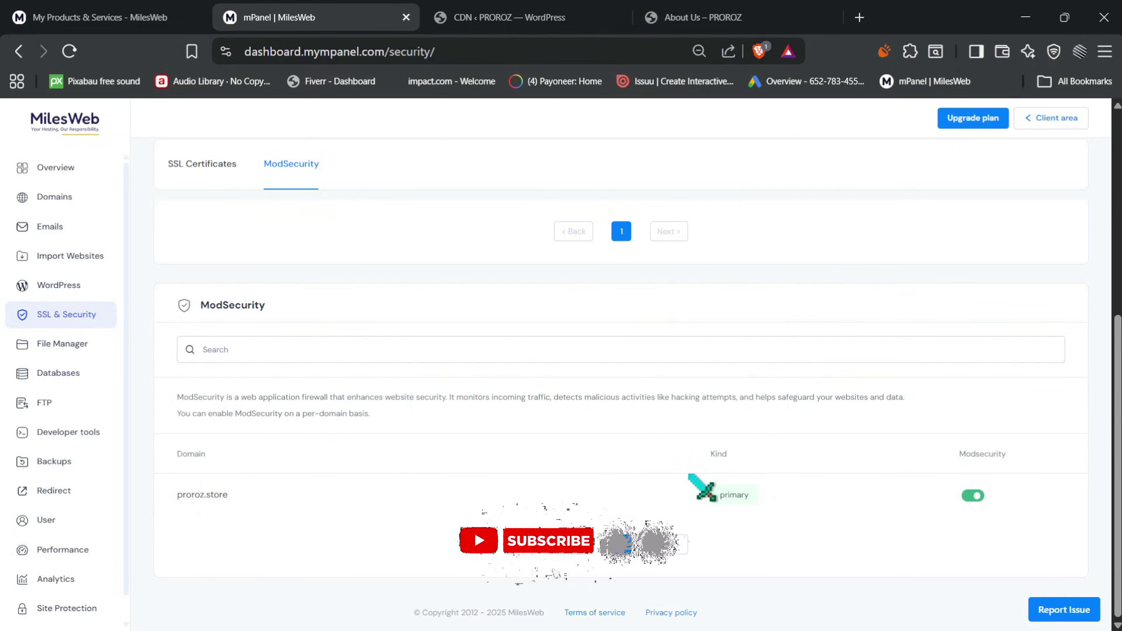
Open the Backups list and highlight the latest backup's date
left_click(54, 461)
scroll(238, 393, "down", 3)
scroll(306, 310, "up", 1)
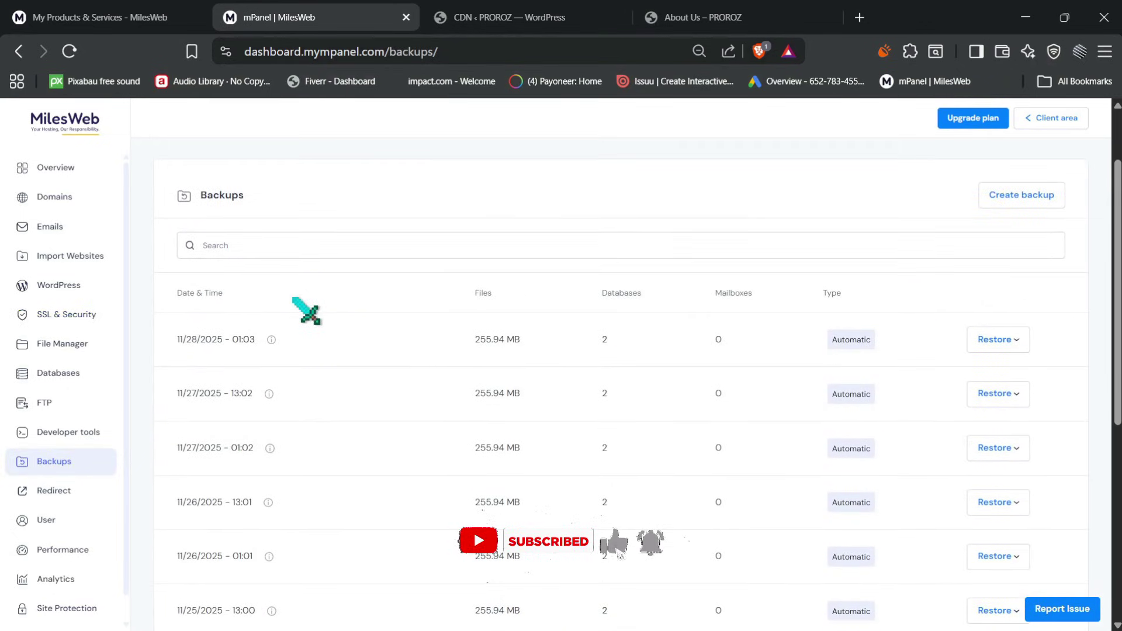
left_click_drag(177, 340, 198, 343)
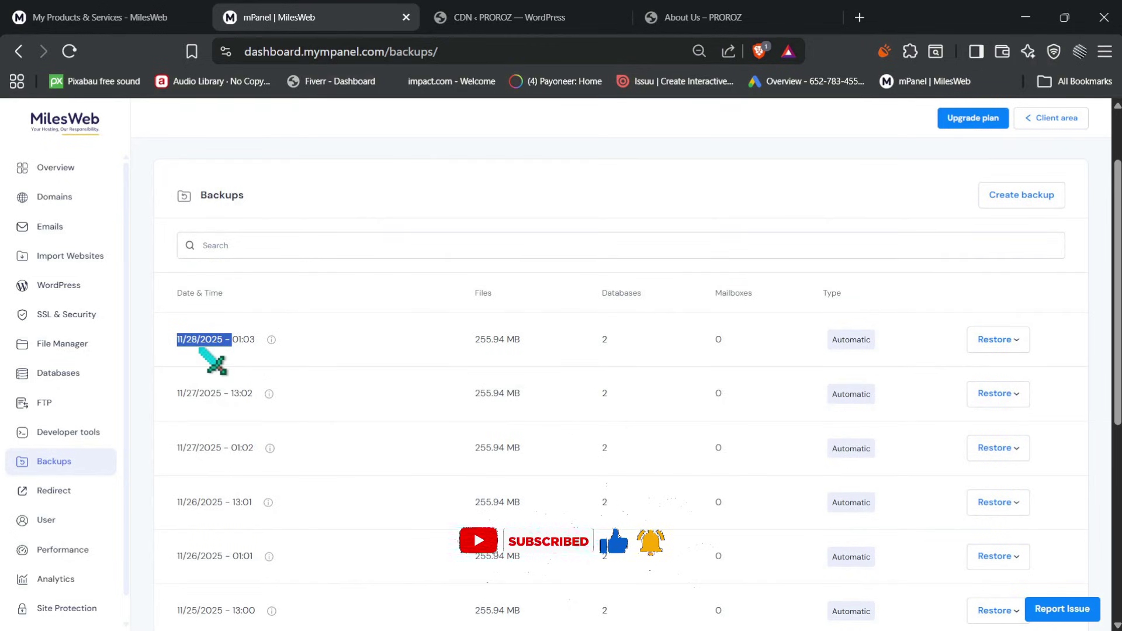
mouse_move(1101, 620)
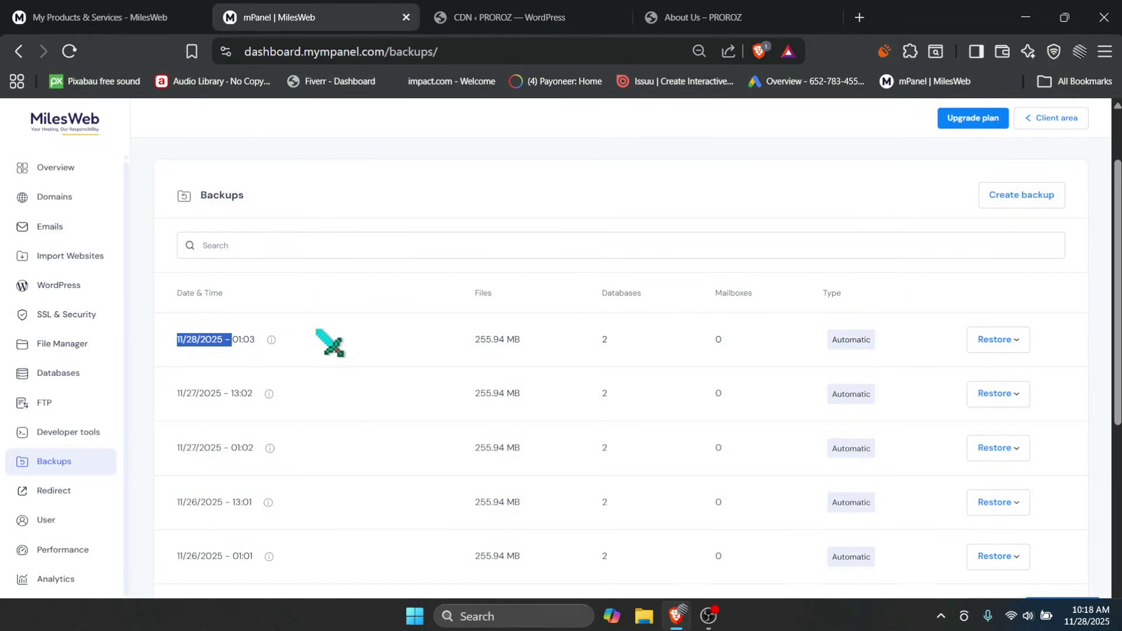
left_click(329, 299)
Highlight the 11/27/2025 backup date and the second backup's Automatic type
mouse_move(270, 339)
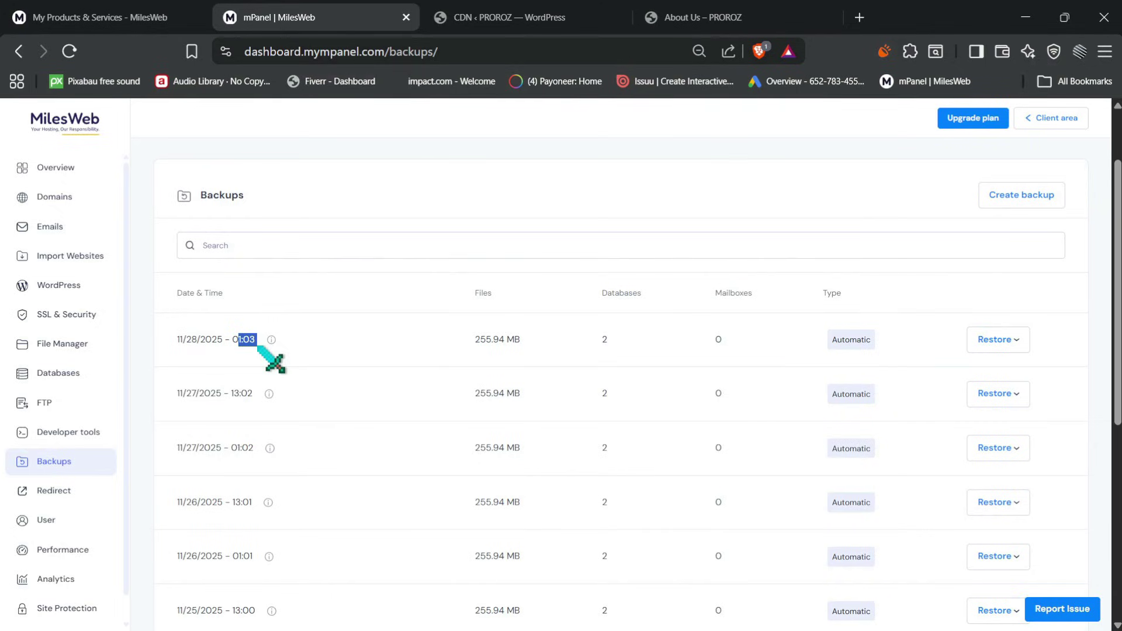
left_click_drag(159, 395, 222, 390)
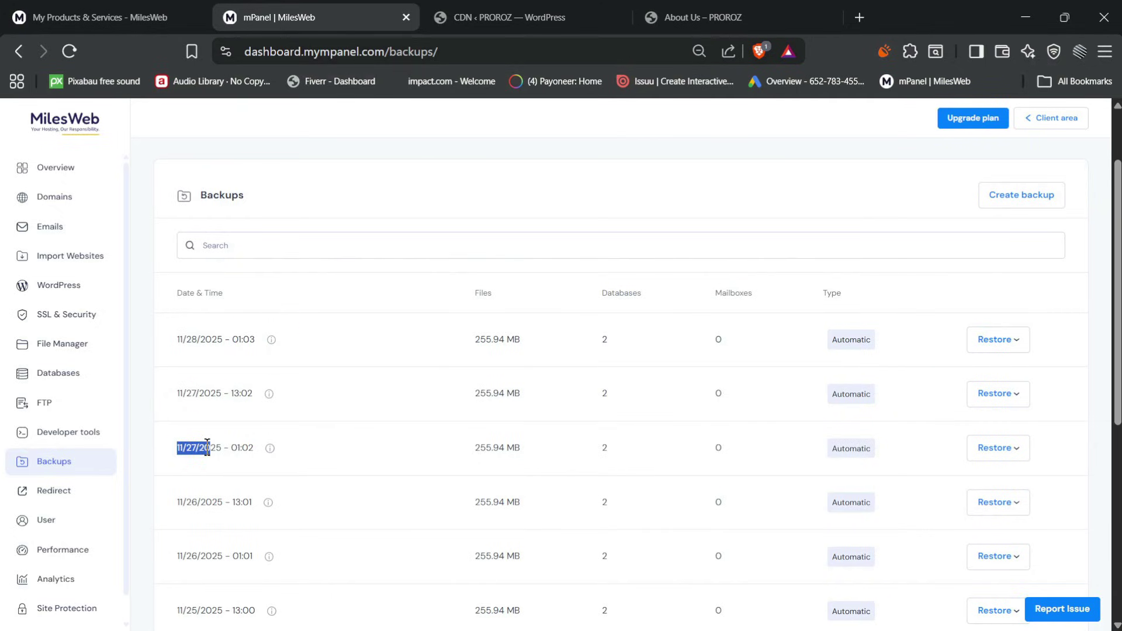
scroll(146, 466, "down", 1)
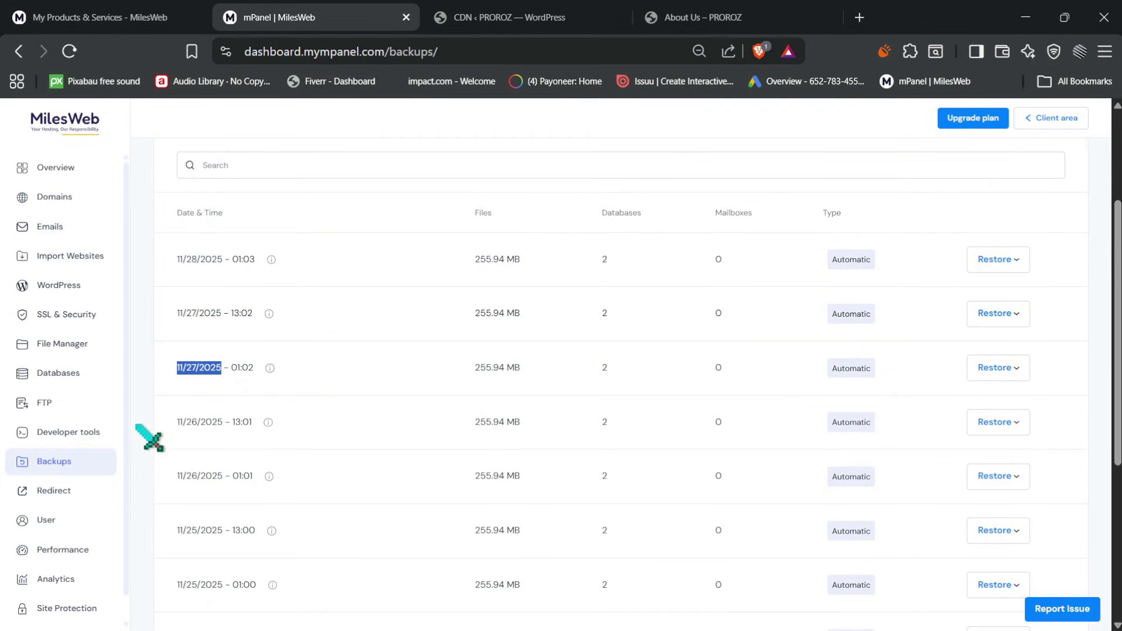
left_click_drag(141, 429, 138, 363)
left_click(338, 350)
scroll(539, 336, "up", 1)
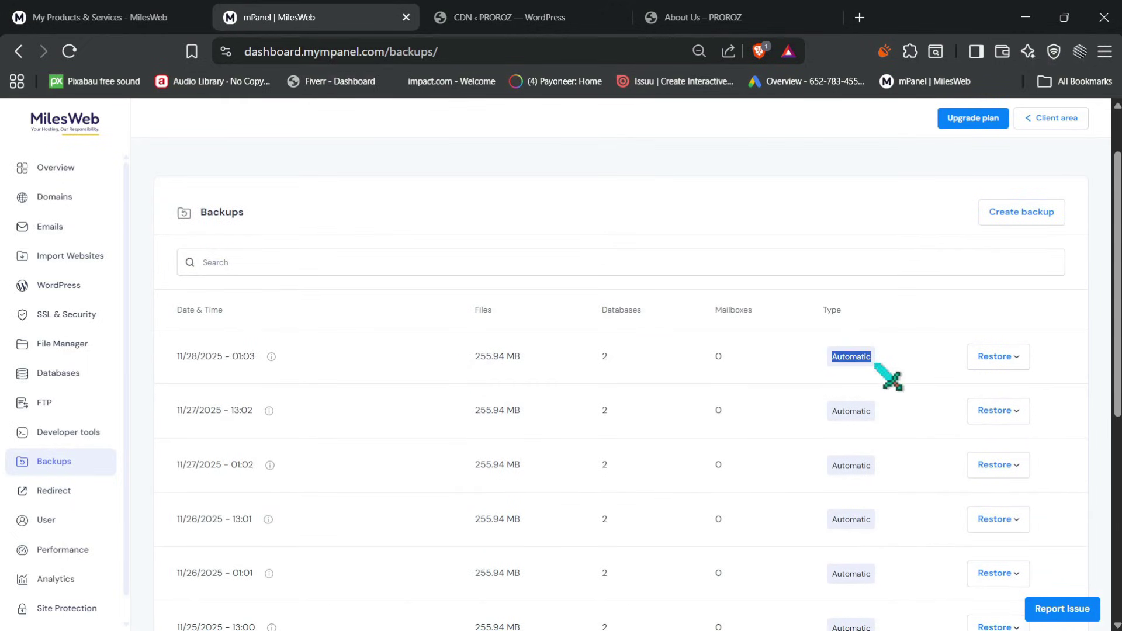
left_click_drag(831, 409, 865, 410)
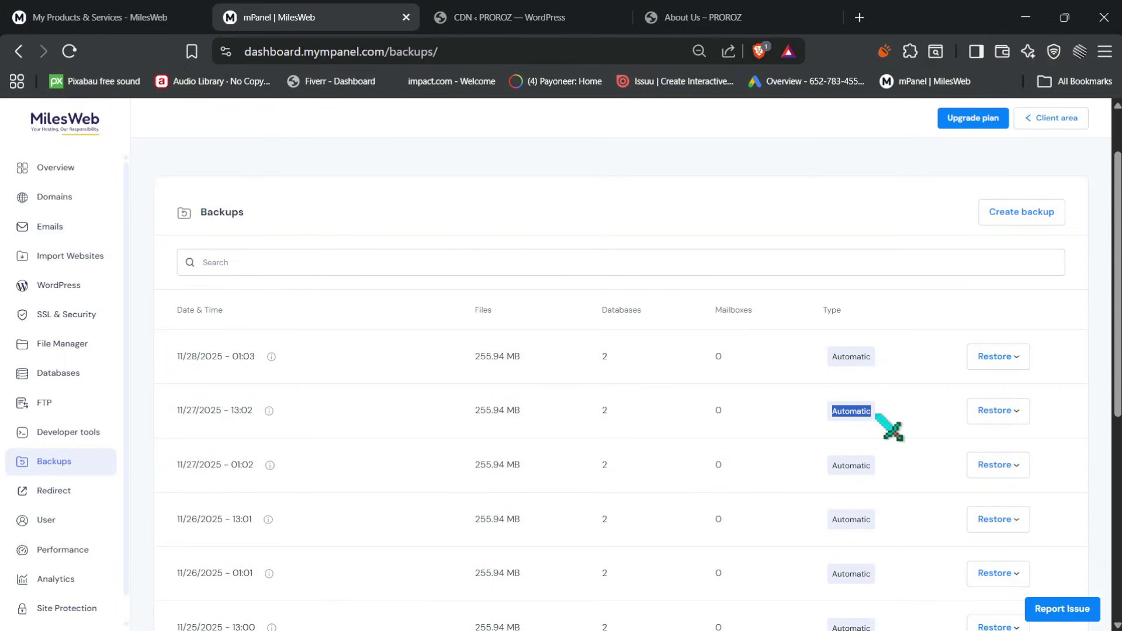
left_click(138, 442)
Highlight the newest backup's 01:03 time and show its Email, Website and Custom restore options
scroll(138, 444, "down", 7)
scroll(135, 443, "up", 2)
scroll(149, 455, "up", 3)
scroll(166, 514, "down", 4)
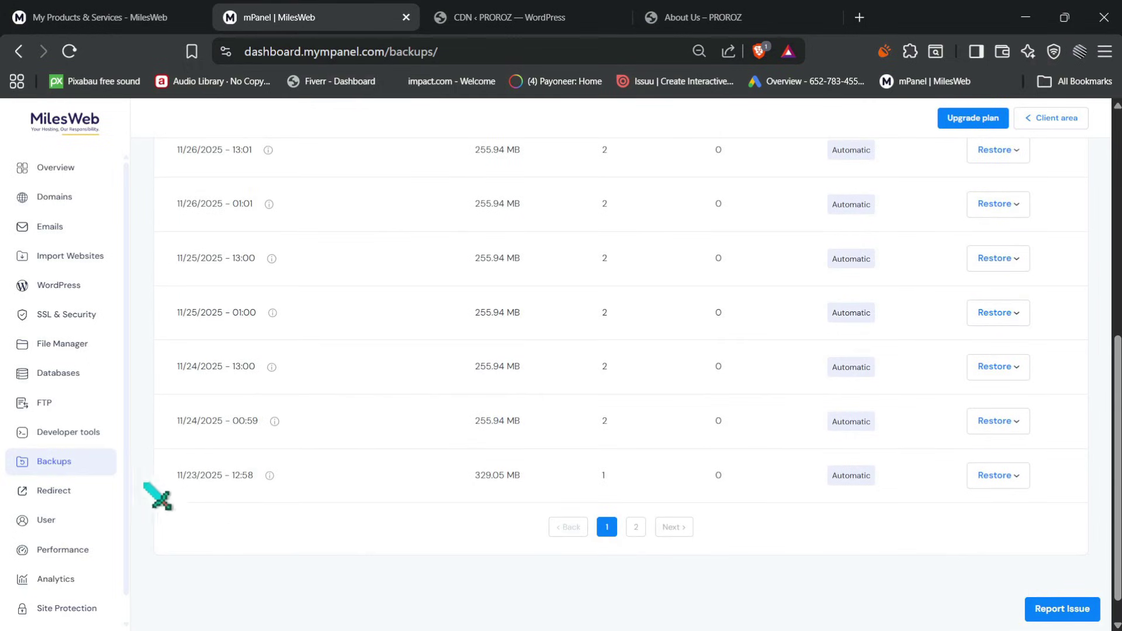
scroll(155, 468, "up", 2)
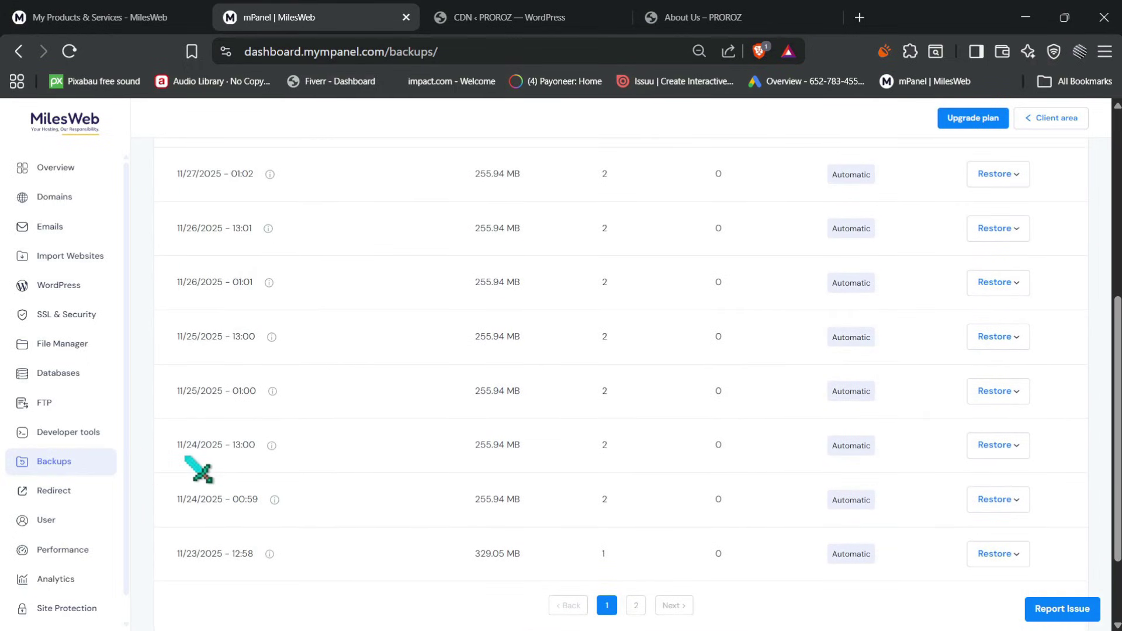
scroll(158, 467, "up", 1)
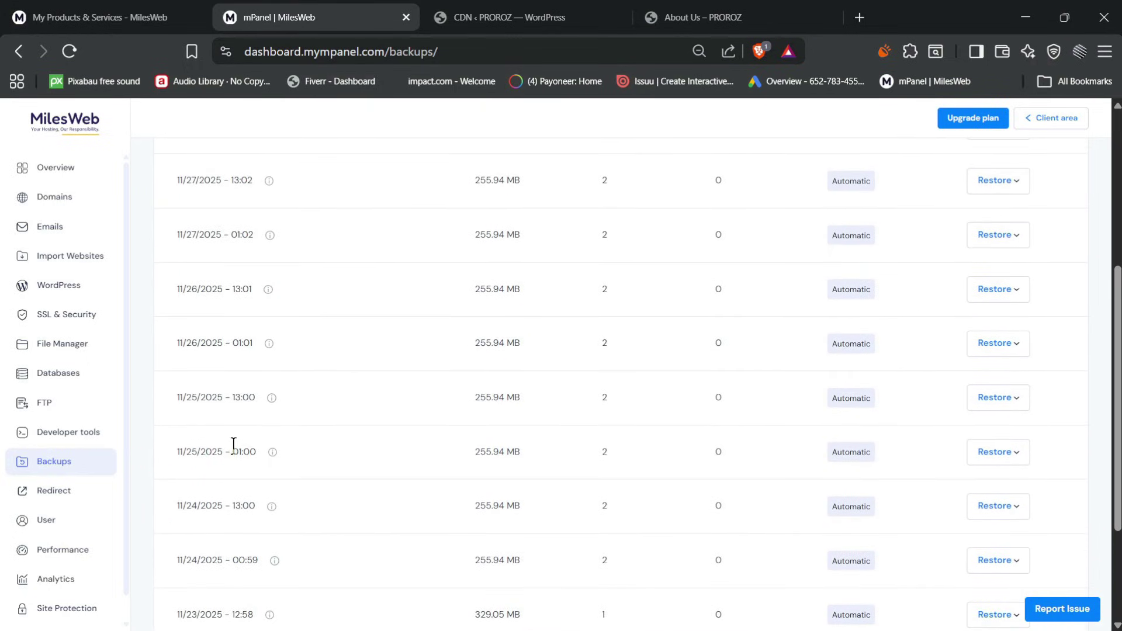
scroll(251, 419, "up", 4)
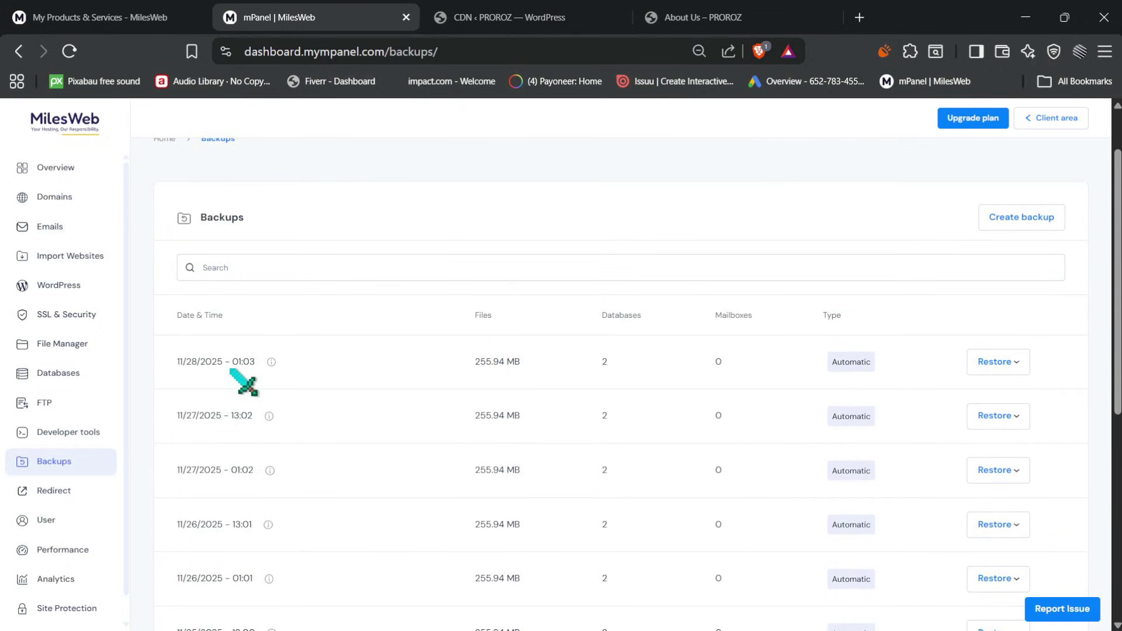
left_click_drag(231, 369, 255, 372)
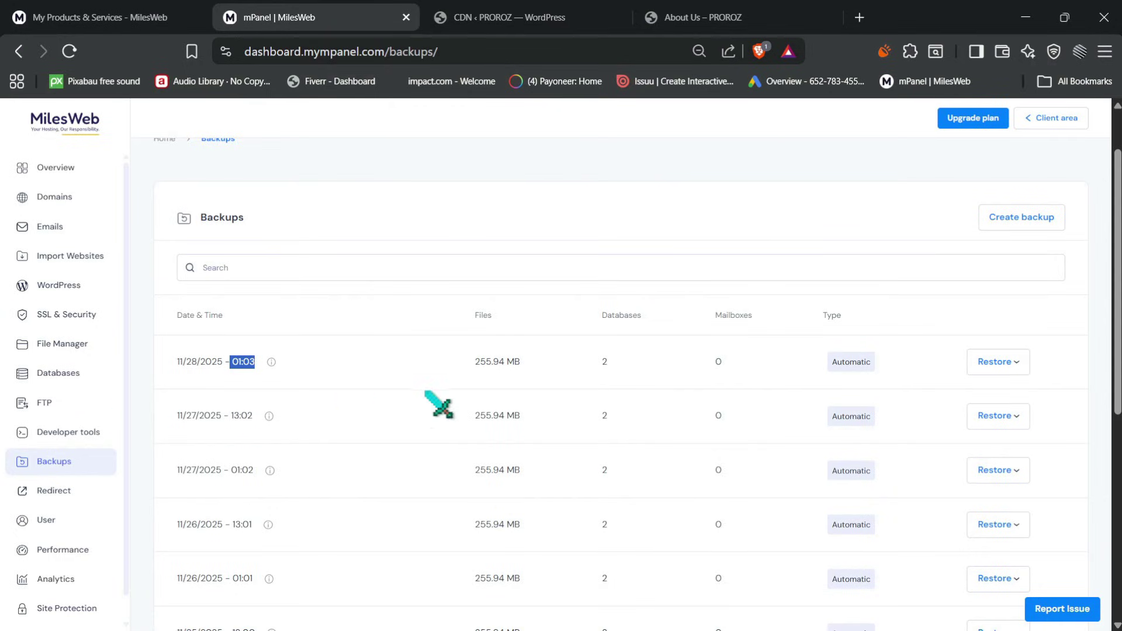
left_click(1011, 366)
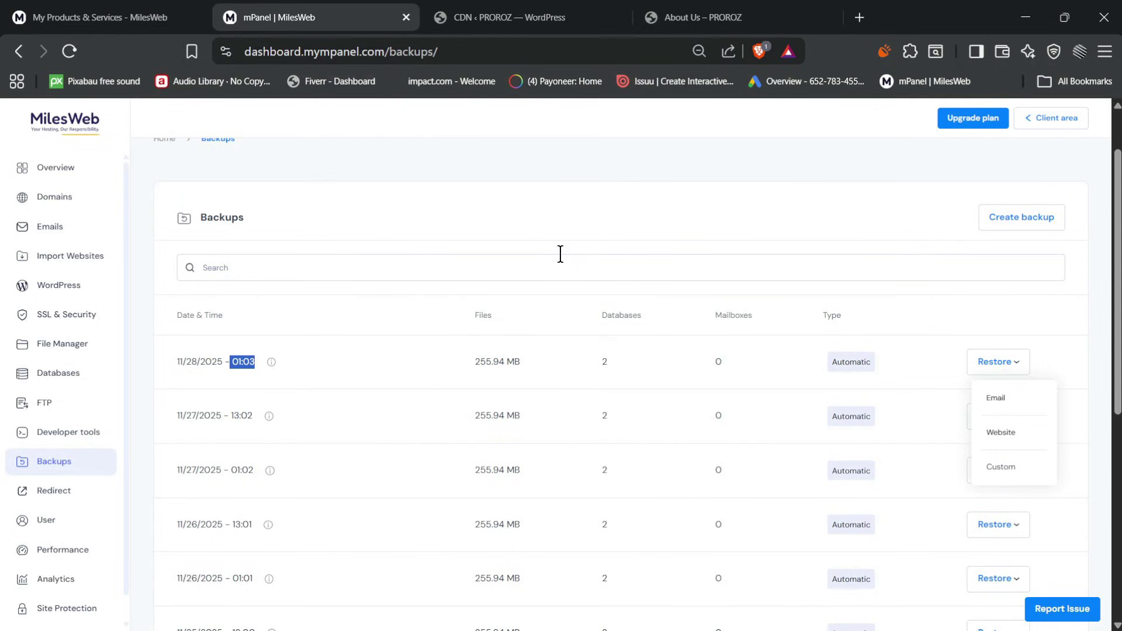
scroll(652, 306, "down", 1)
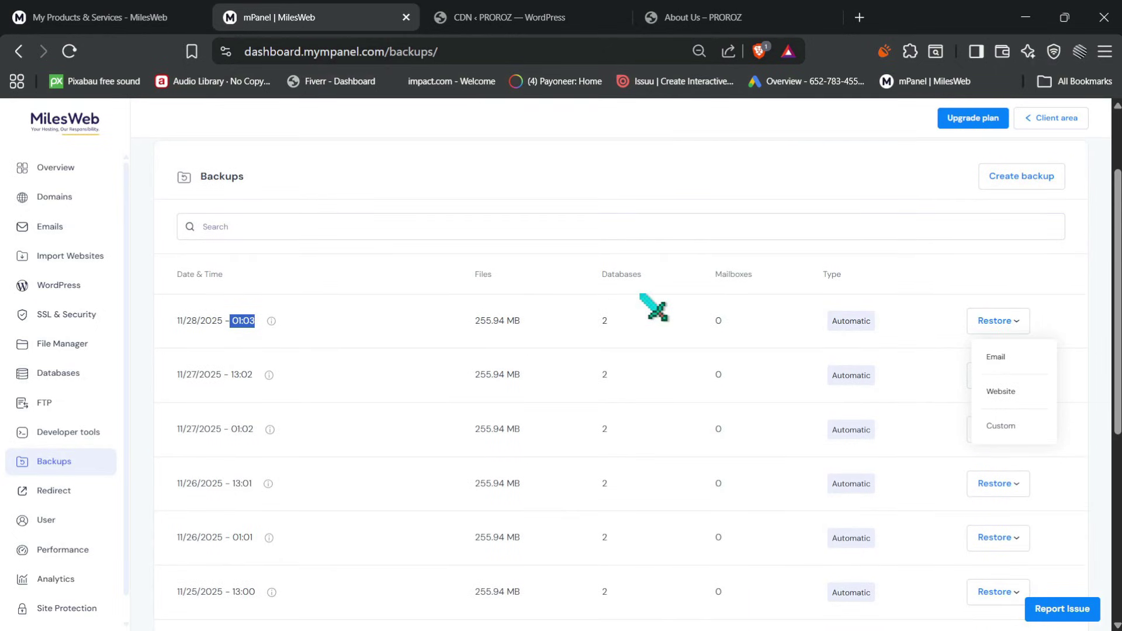
scroll(52, 517, "down", 1)
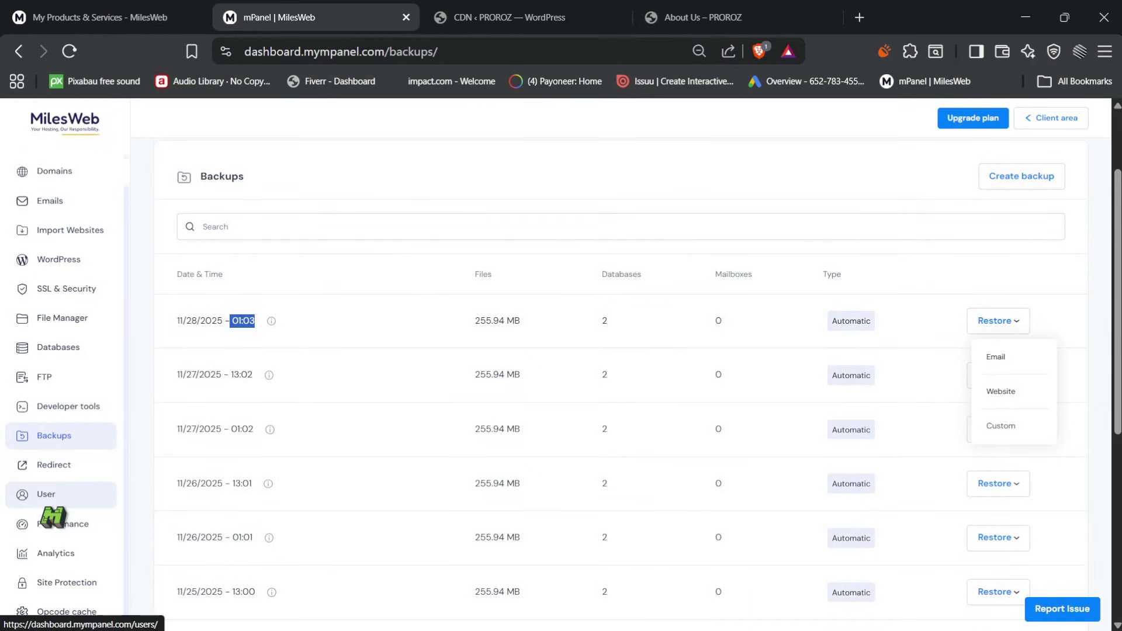
Open Site Protection and highlight the free-of-malware message, proroz.store title and cleanup list
left_click(69, 580)
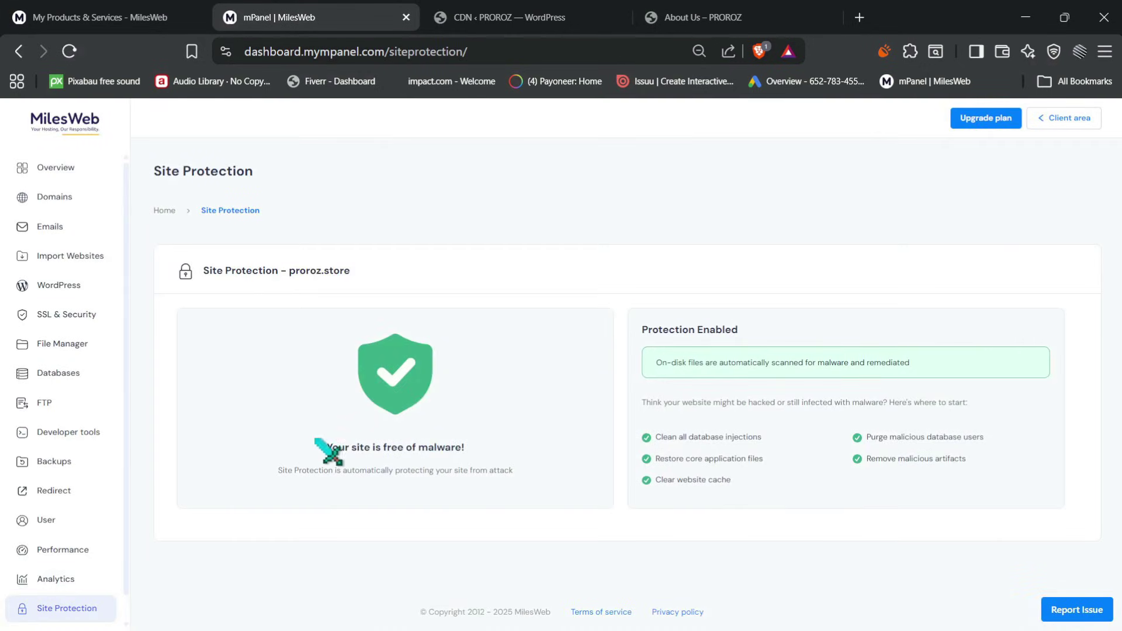
left_click_drag(323, 446, 466, 442)
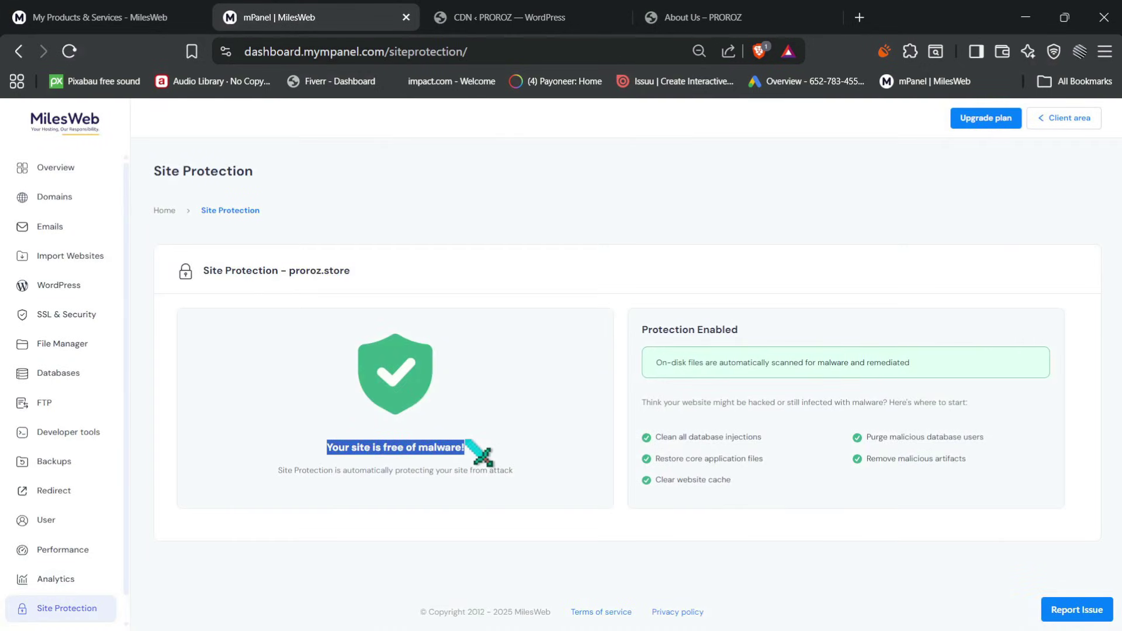
left_click(518, 434)
left_click_drag(347, 270, 297, 271)
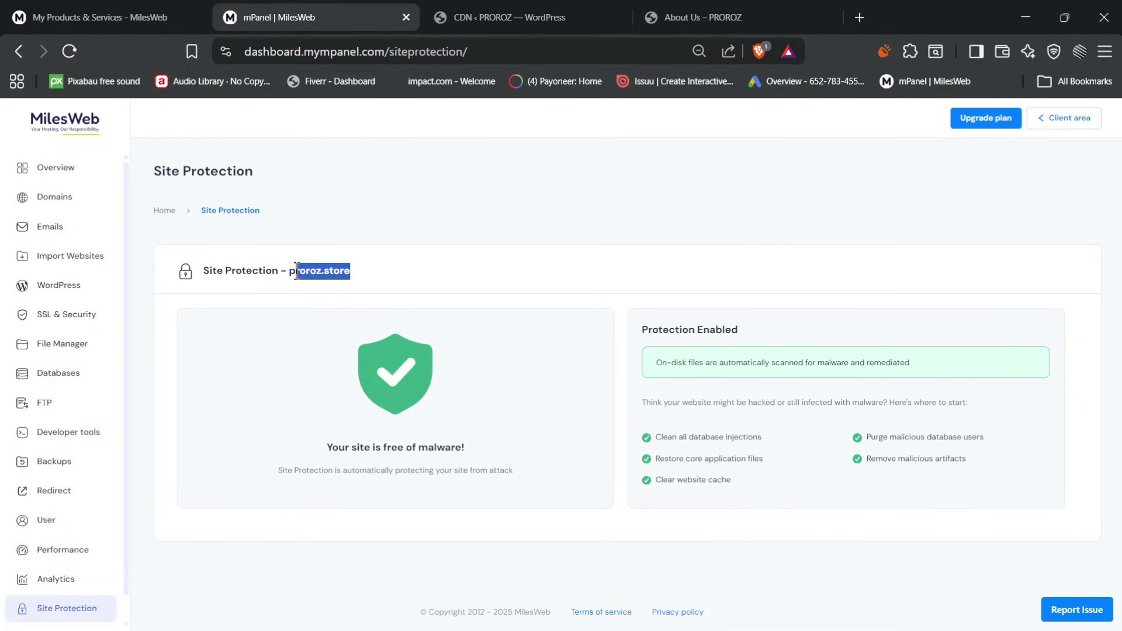
left_click(447, 298)
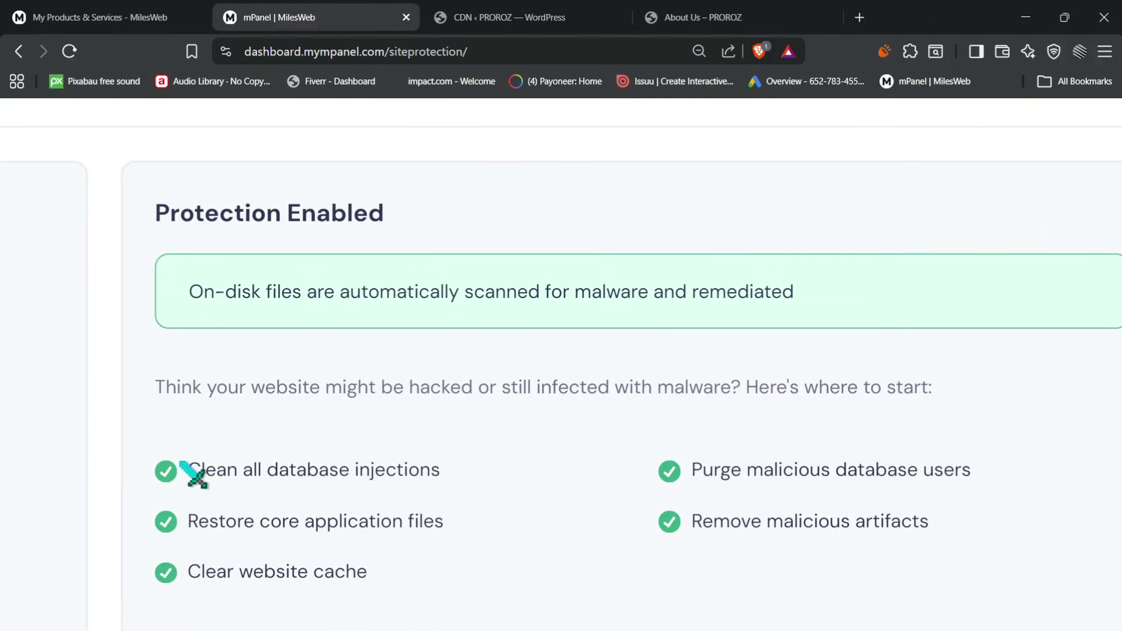
left_click_drag(180, 463, 730, 499)
left_click(730, 499)
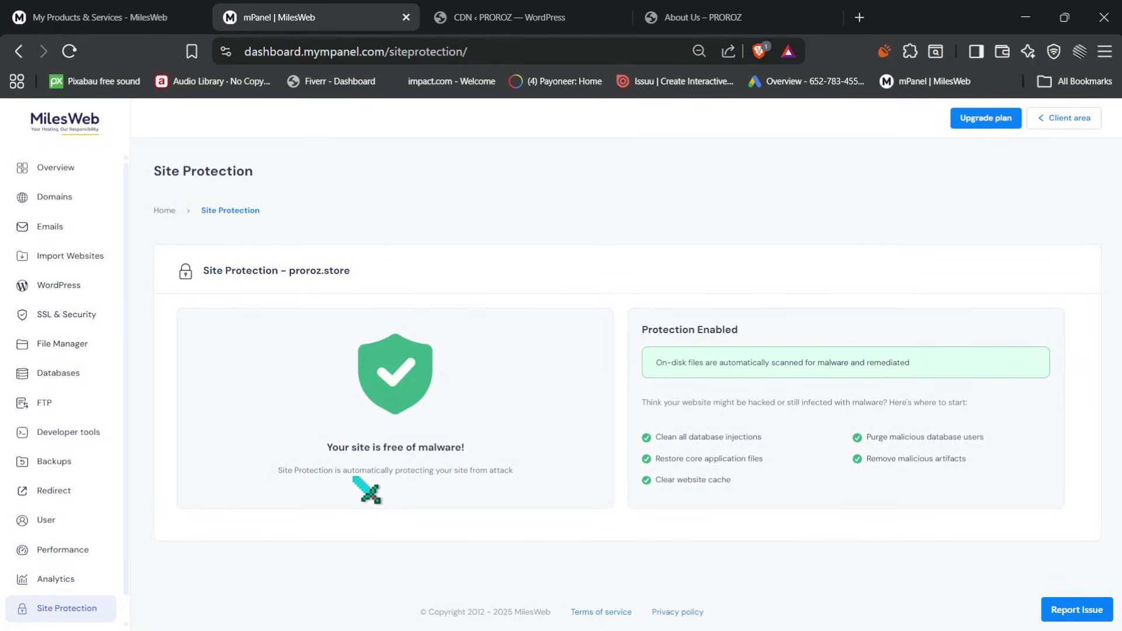
Open Performance and review the PageSpeed Results, Diagnostics and Page Result: Mobile 94, Desktop 100
left_click(62, 549)
scroll(433, 456, "down", 3)
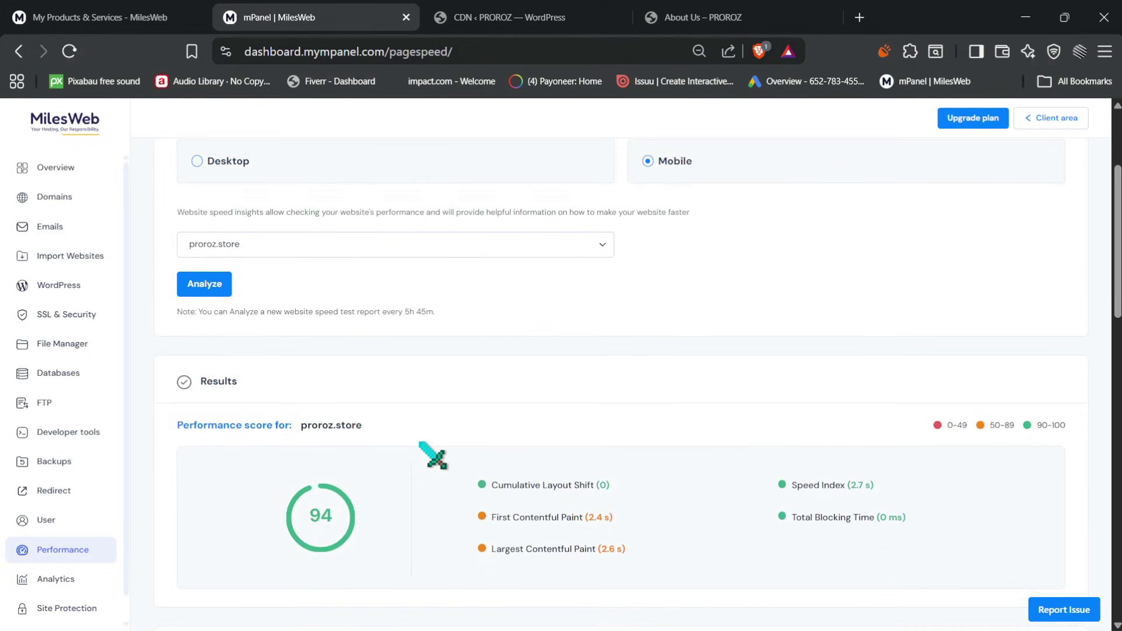
scroll(324, 343, "up", 2)
scroll(625, 288, "down", 3)
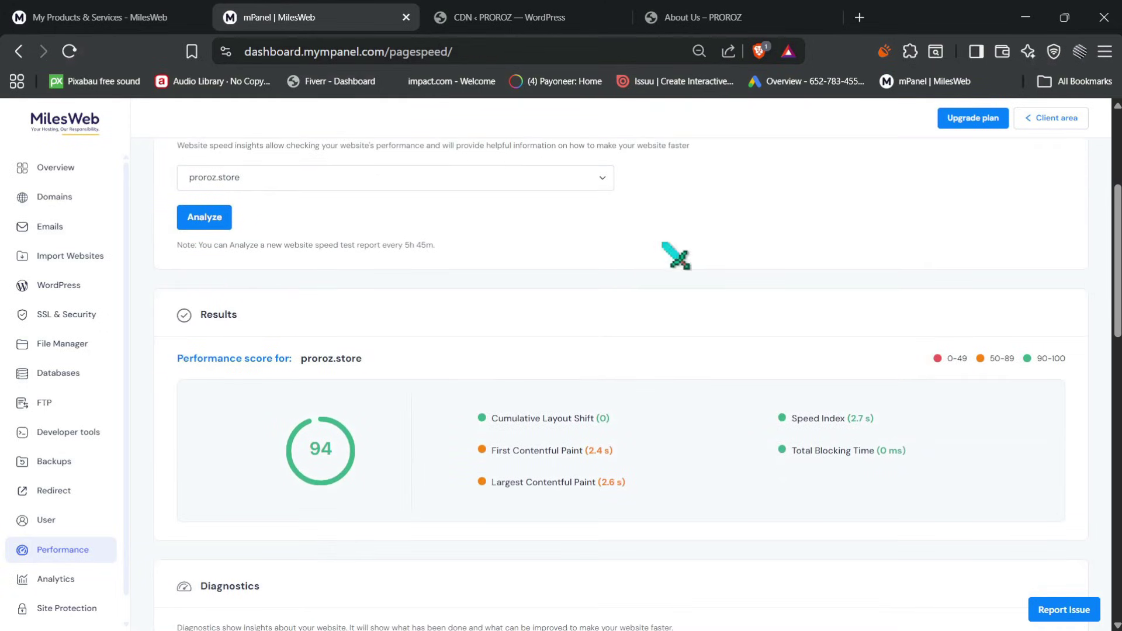
scroll(401, 454, "down", 7)
scroll(400, 455, "up", 4)
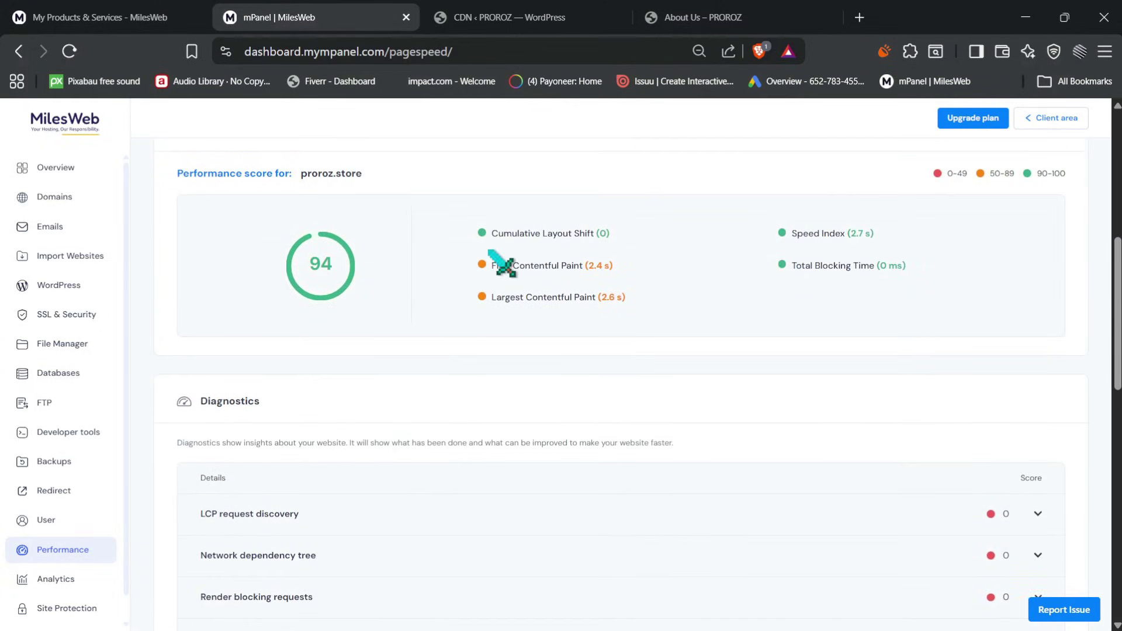
scroll(471, 282, "up", 3)
scroll(418, 350, "down", 15)
scroll(418, 353, "up", 2)
scroll(418, 354, "down", 3)
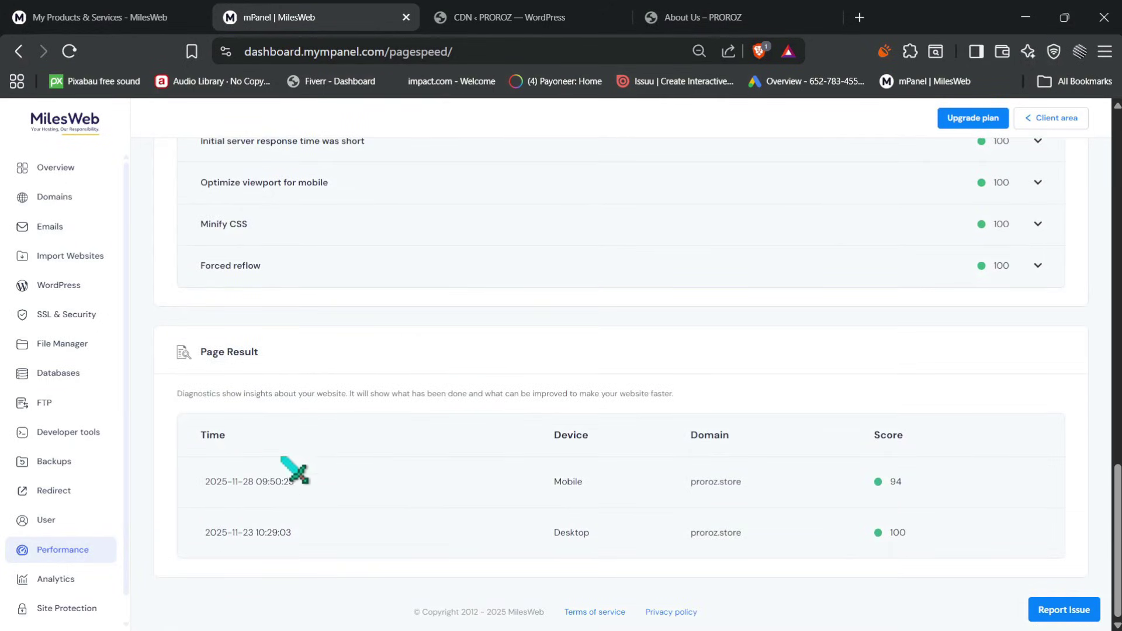
In a new tab, search Brave for 'gtmetrix' and open the GTmetrix website
left_click(859, 18)
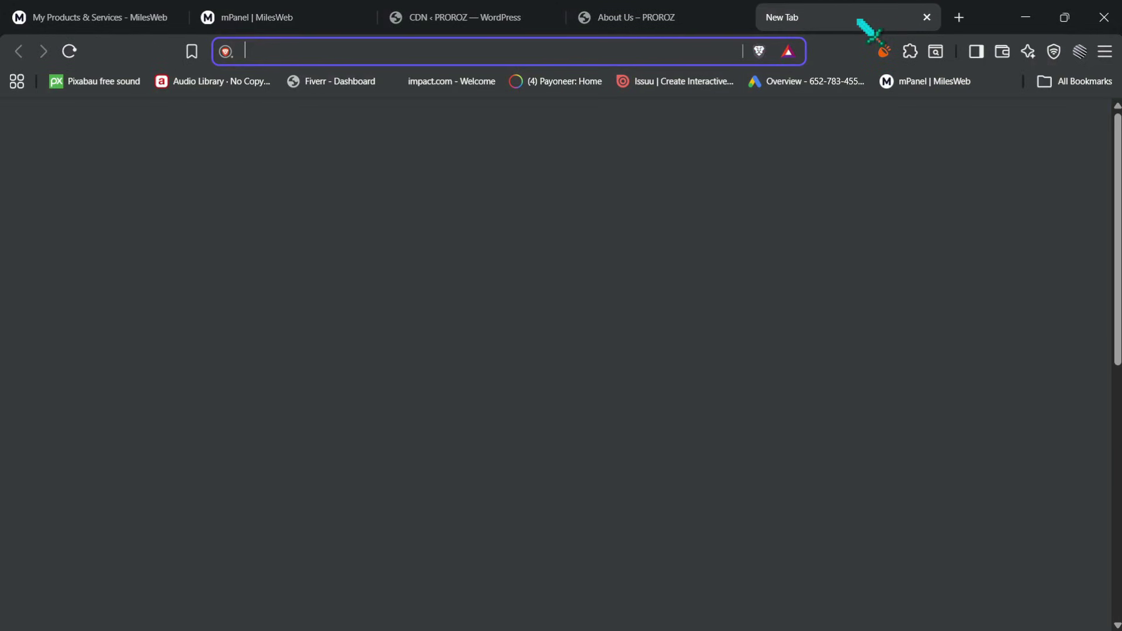
type("gt")
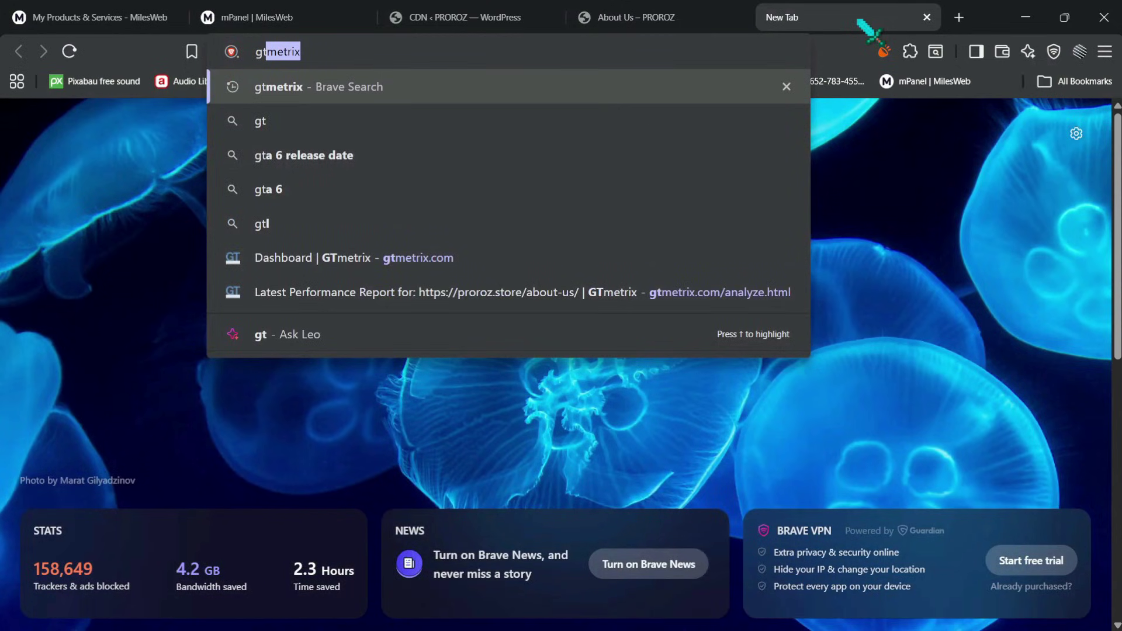
key("Return")
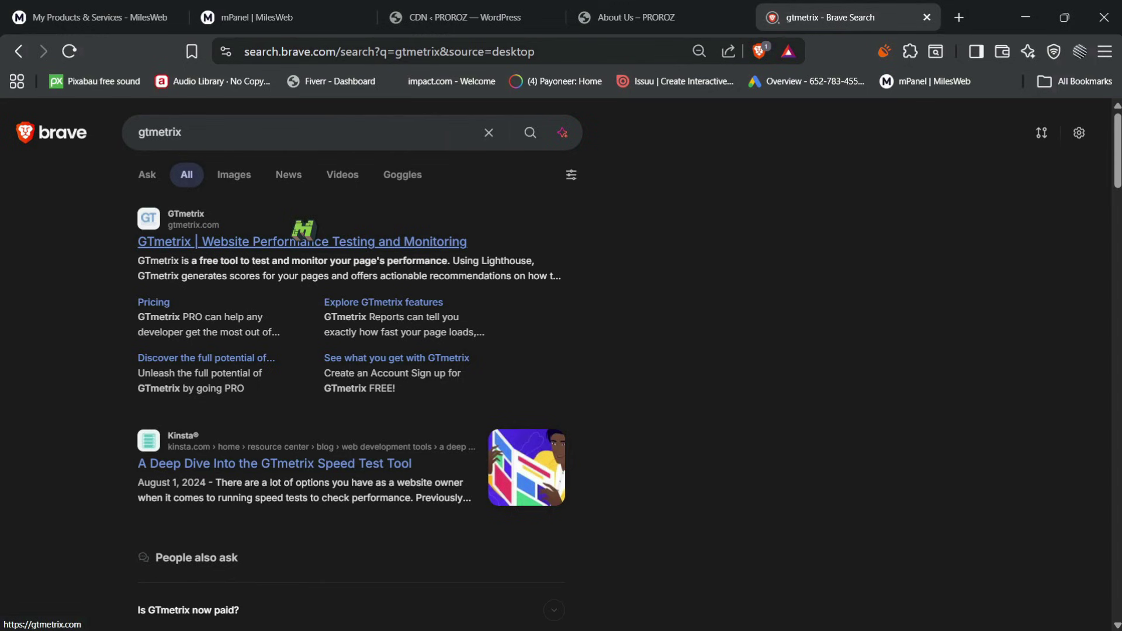
left_click(234, 244)
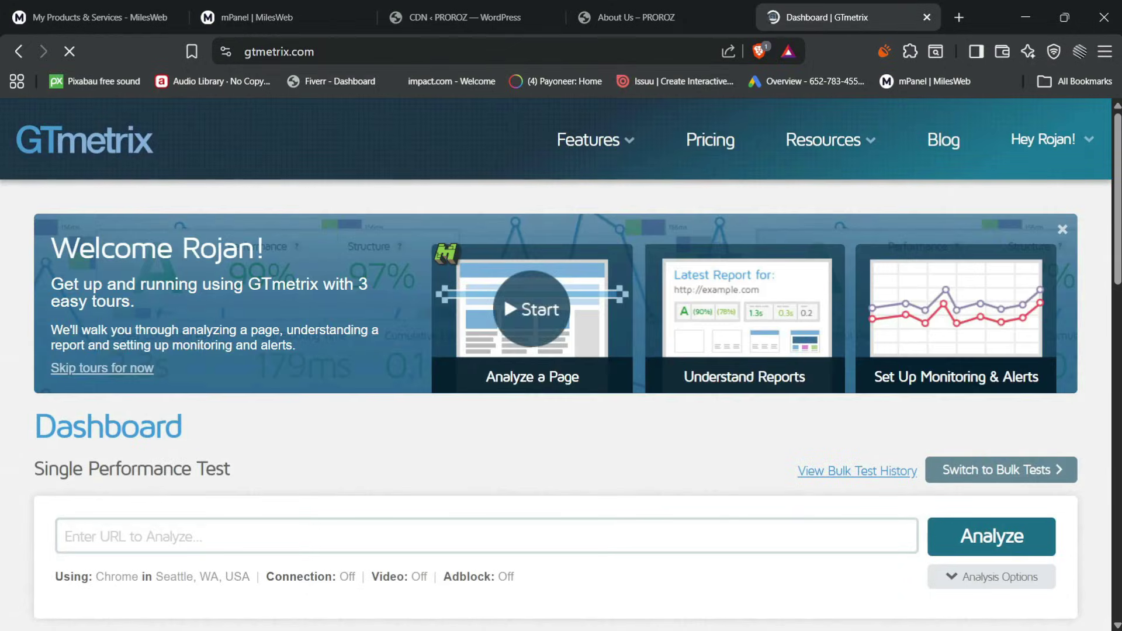
left_click(609, 17)
left_click(455, 26)
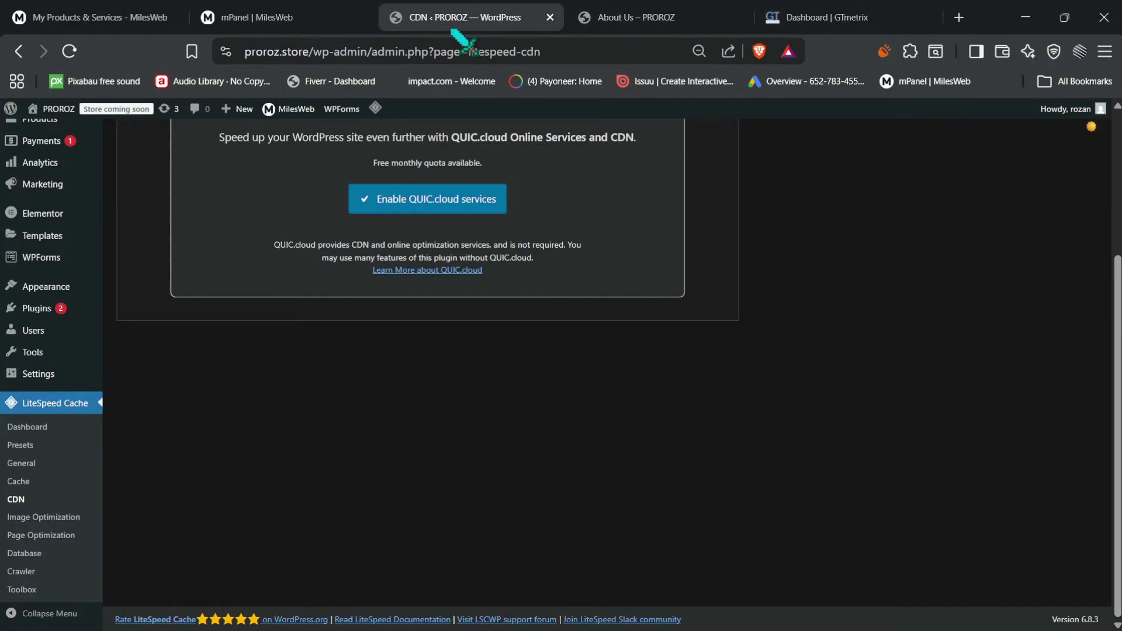
scroll(105, 239, "up", 4)
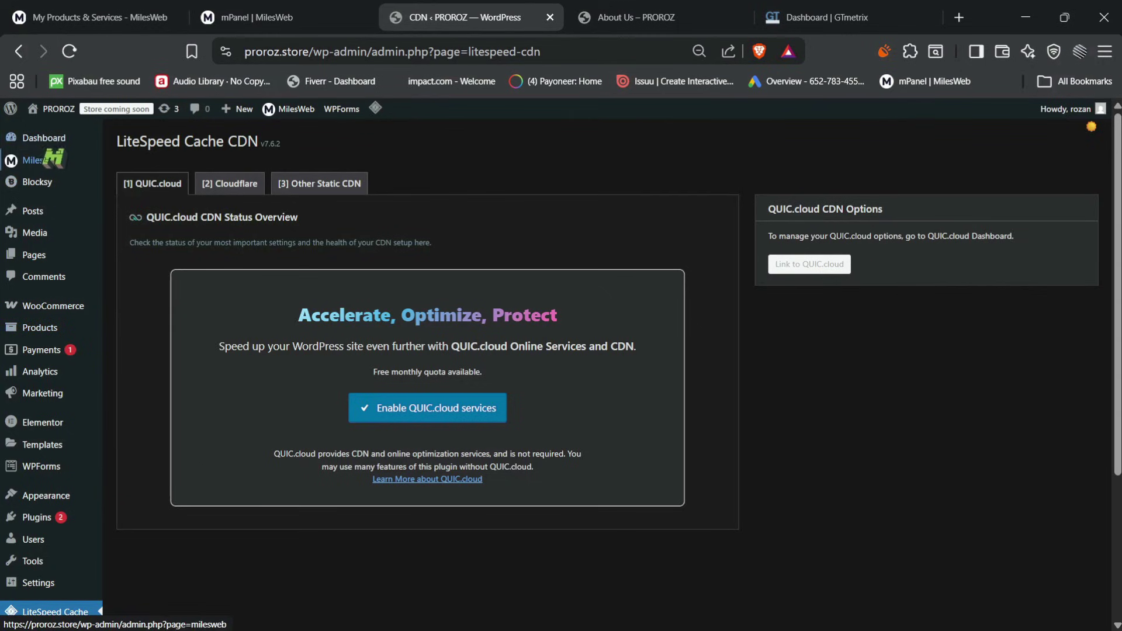
mouse_move(51, 159)
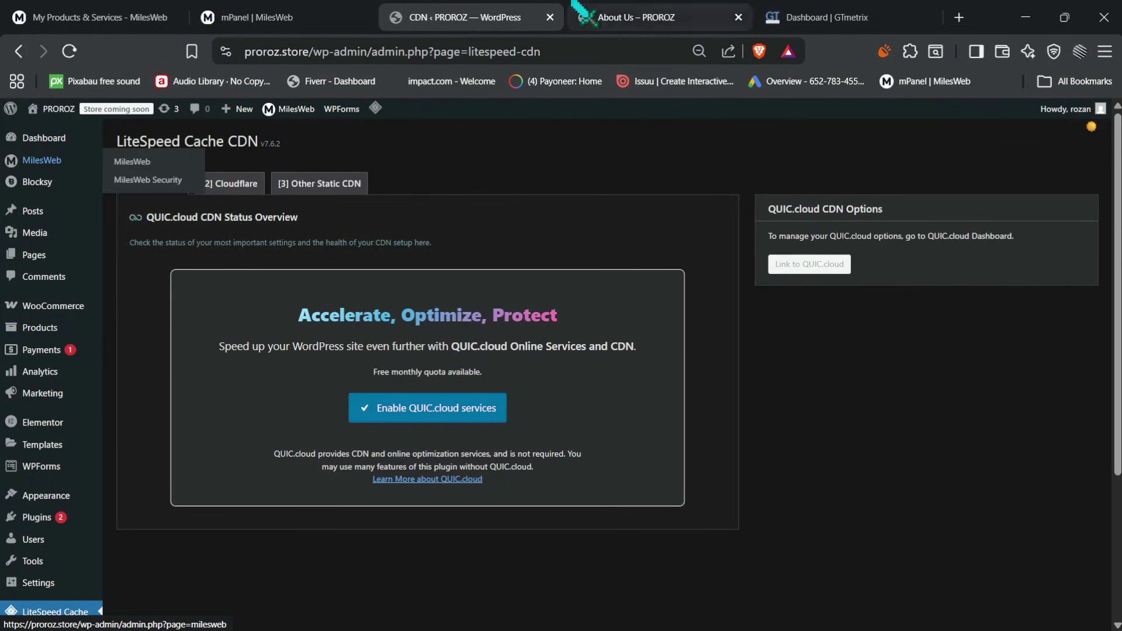
left_click(642, 27)
left_click(406, 59)
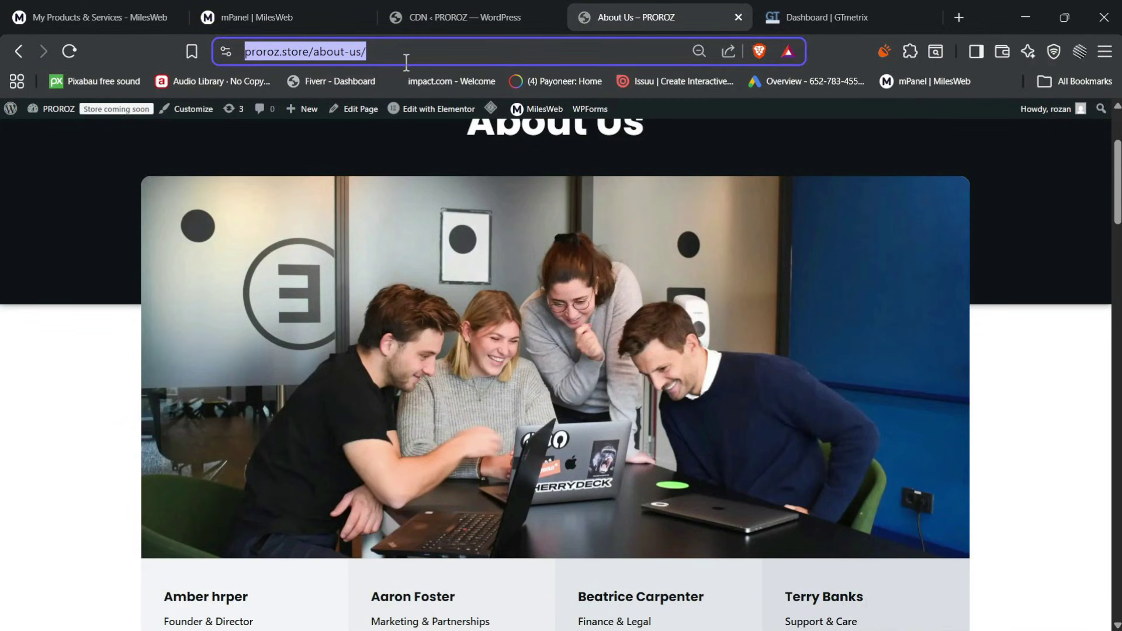
left_click(406, 58)
key("ctrl+a")
key("ctrl+c")
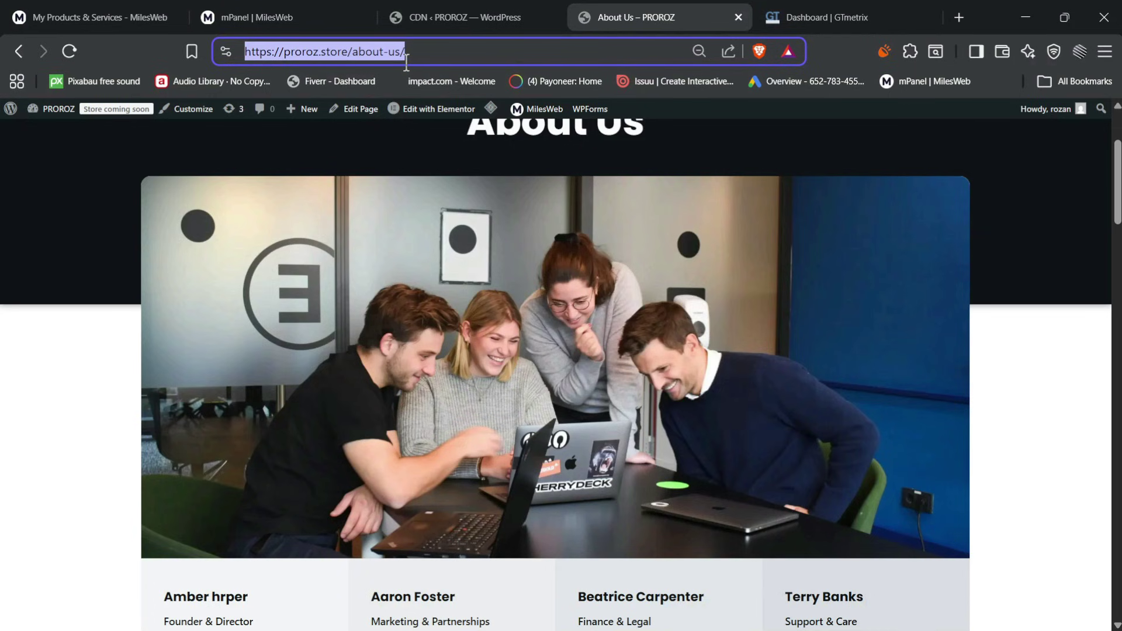
left_click(843, 17)
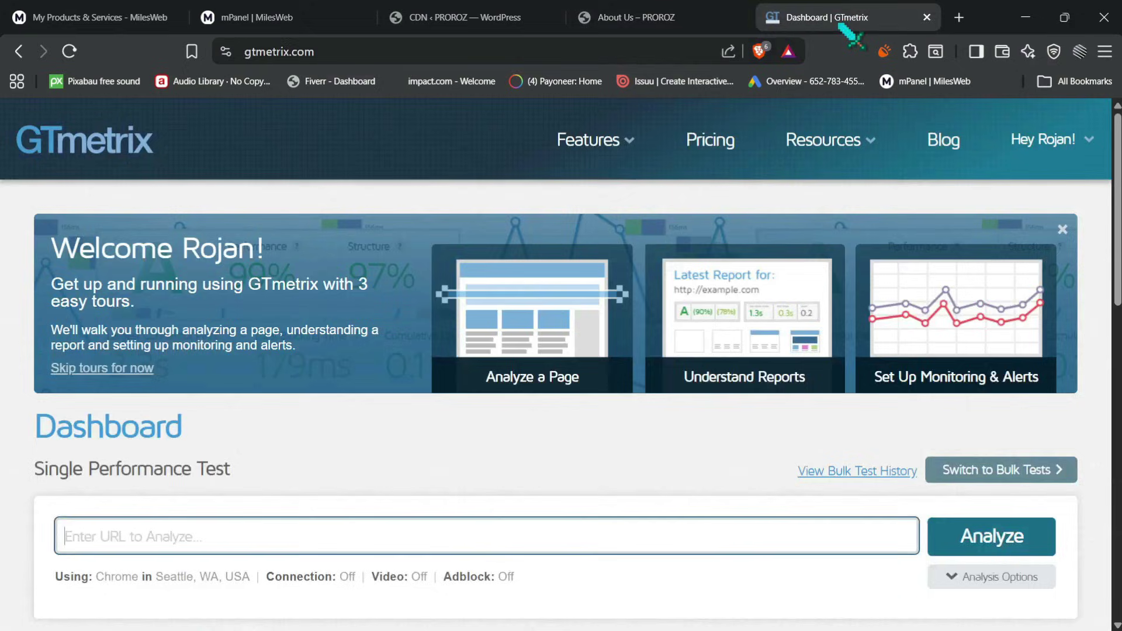
left_click(139, 542)
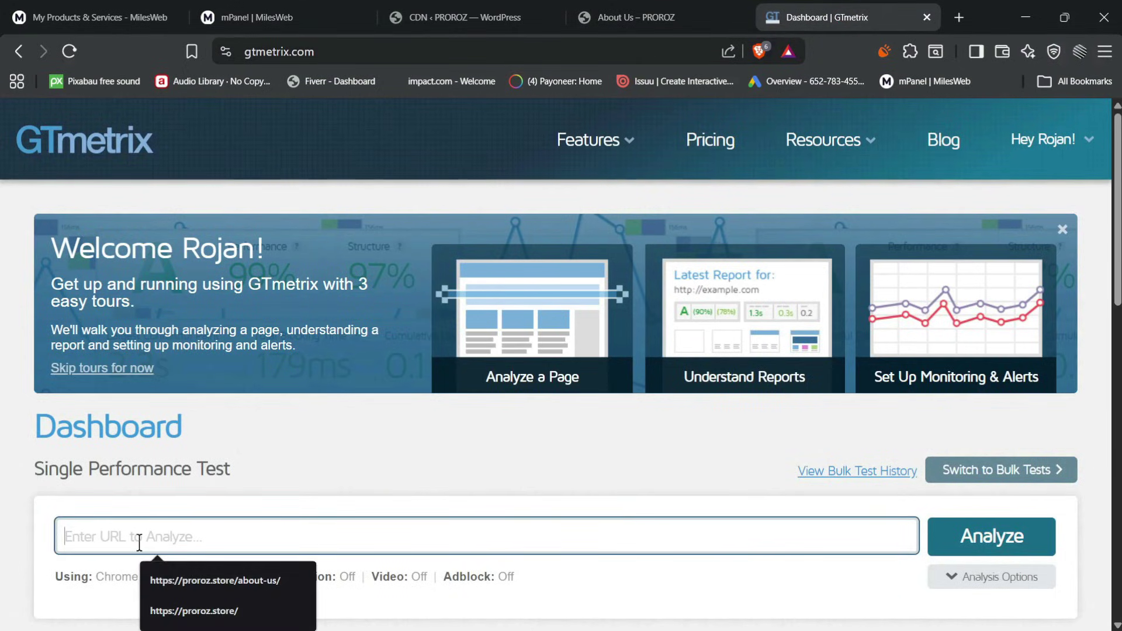
key("ctrl+v")
scroll(328, 507, "down", 1)
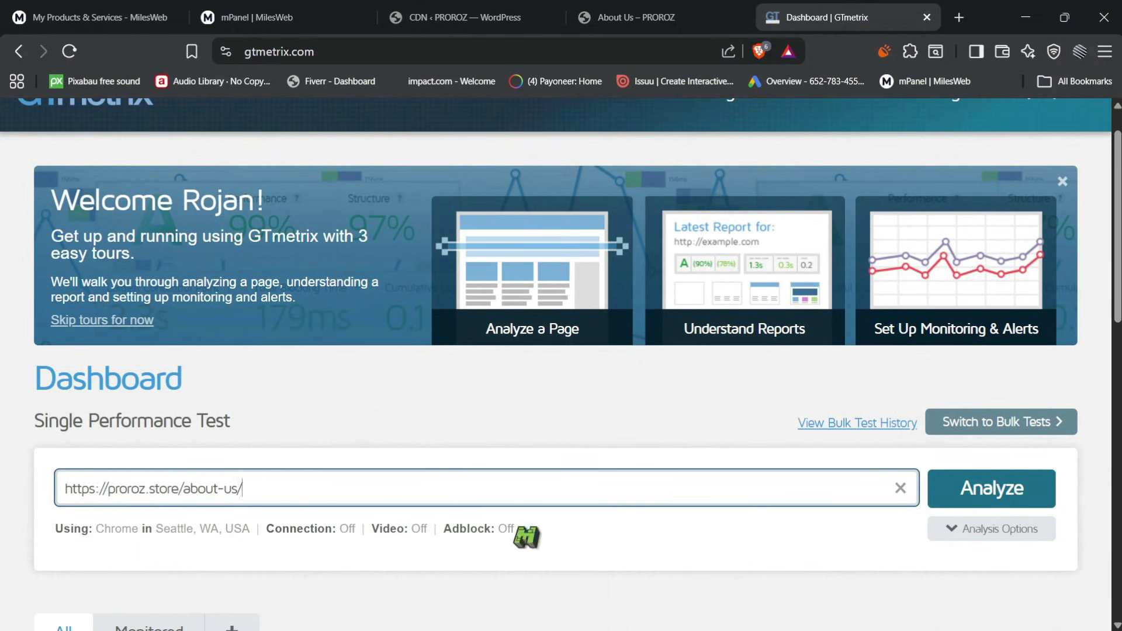
scroll(671, 409, "up", 1)
scroll(670, 409, "down", 1)
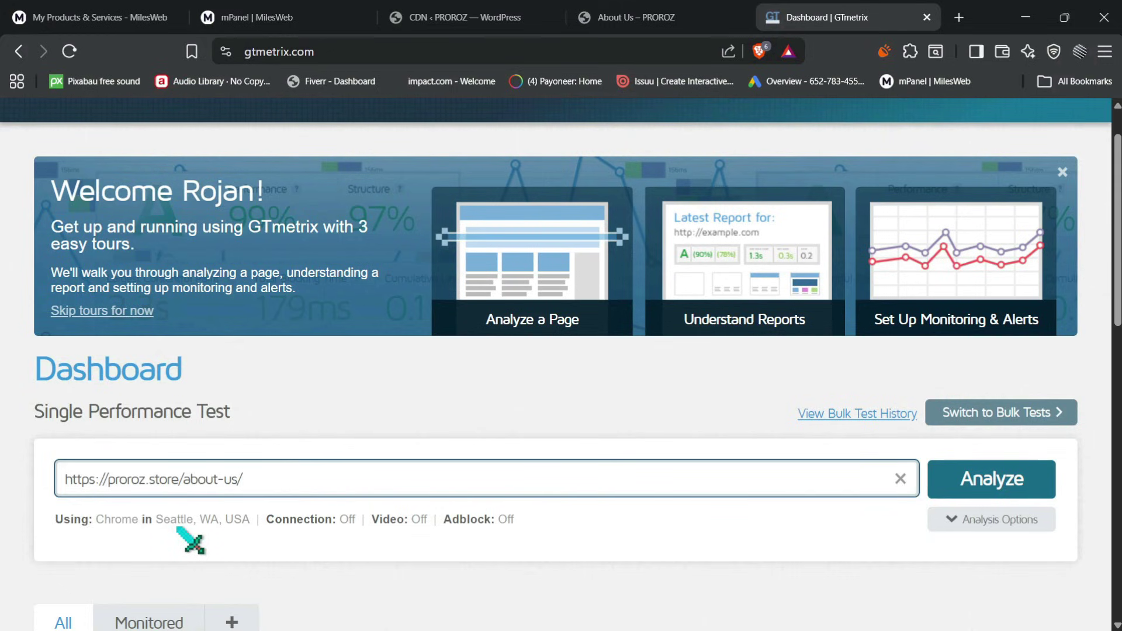
left_click(991, 478)
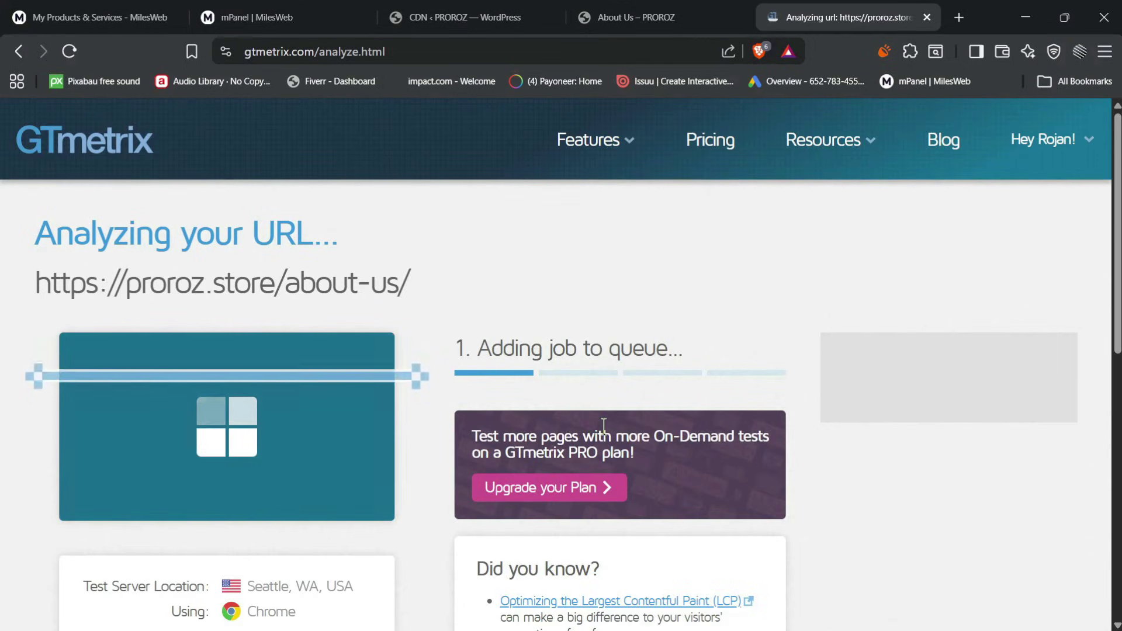
scroll(447, 459, "down", 1)
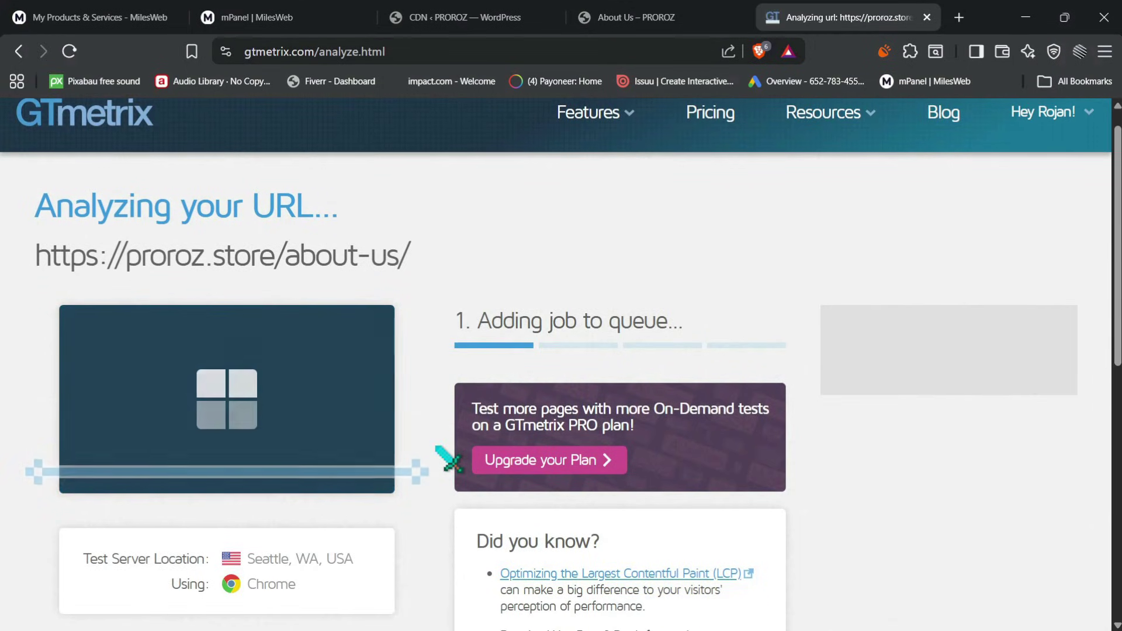
scroll(376, 578, "down", 1)
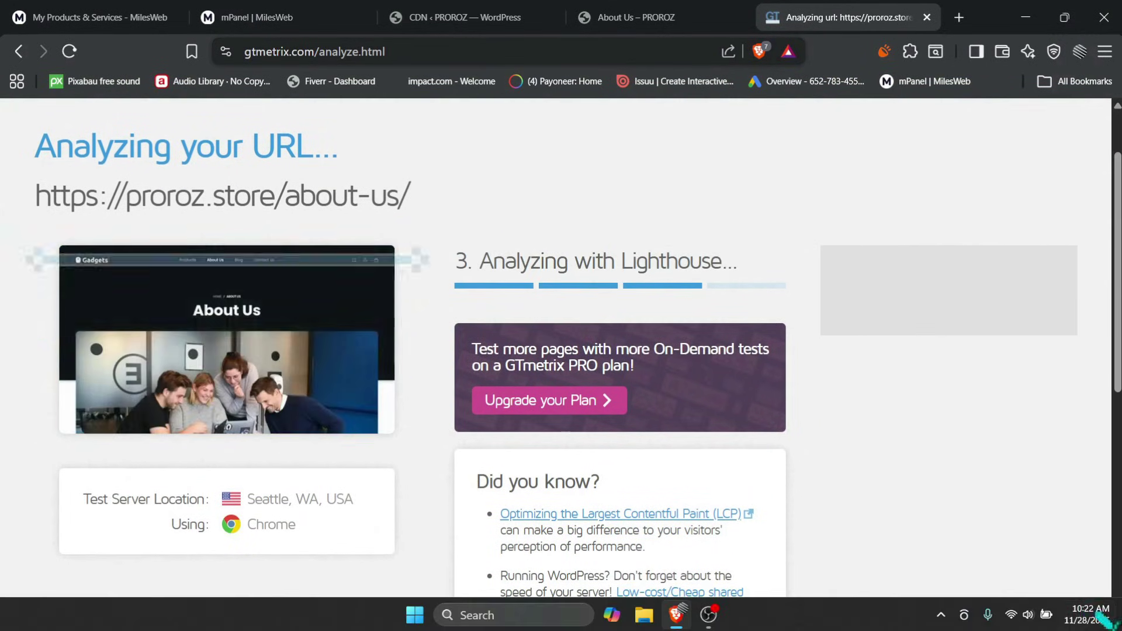
Open the about-us report's Performance tab and scroll through its metrics and Browser Timings
scroll(419, 332, "down", 1)
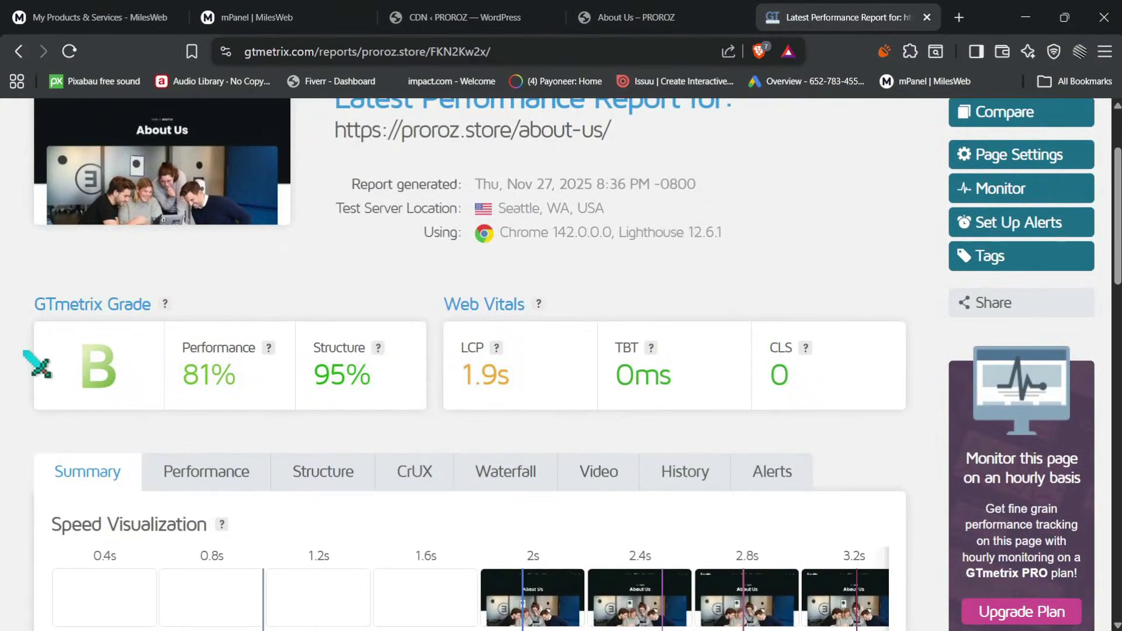
mouse_move(237, 359)
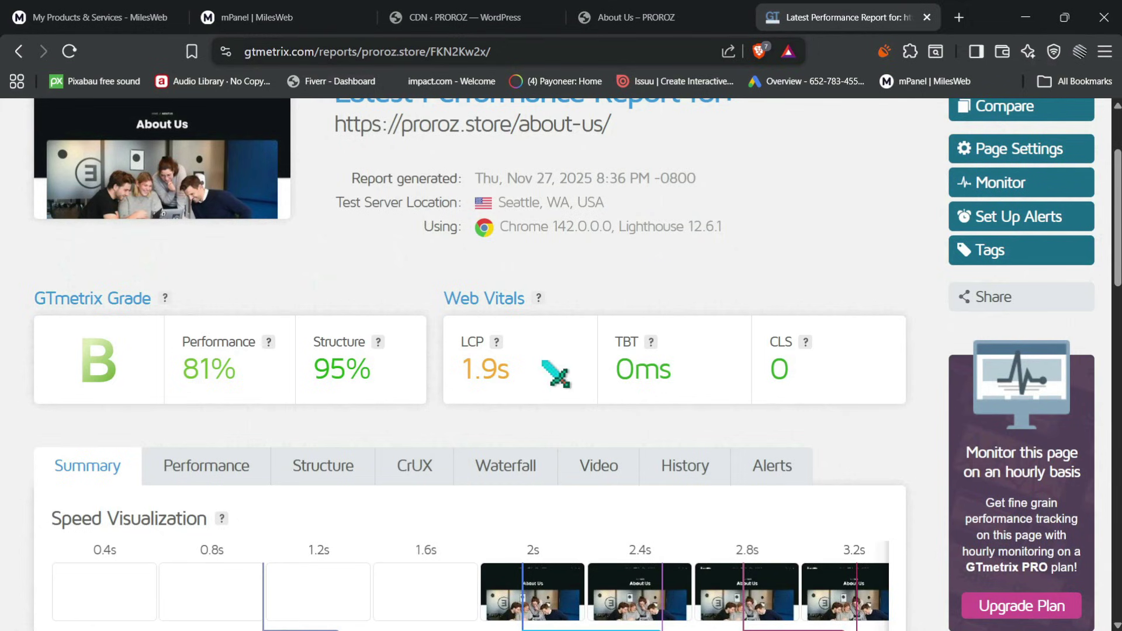
scroll(556, 377, "down", 1)
left_click(201, 388)
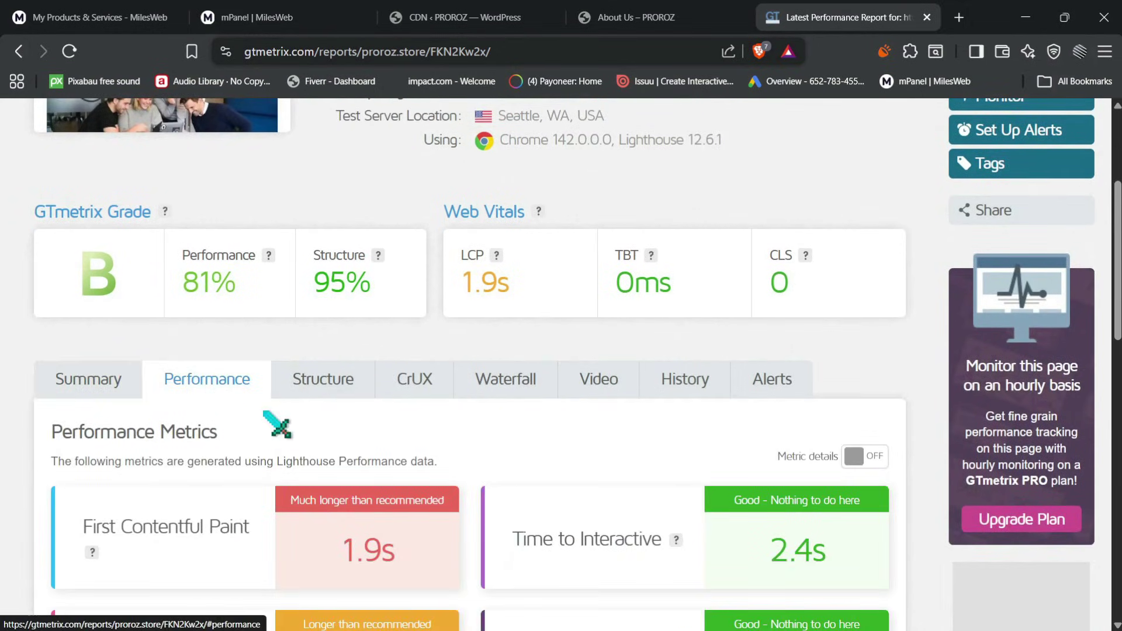
scroll(276, 426, "down", 5)
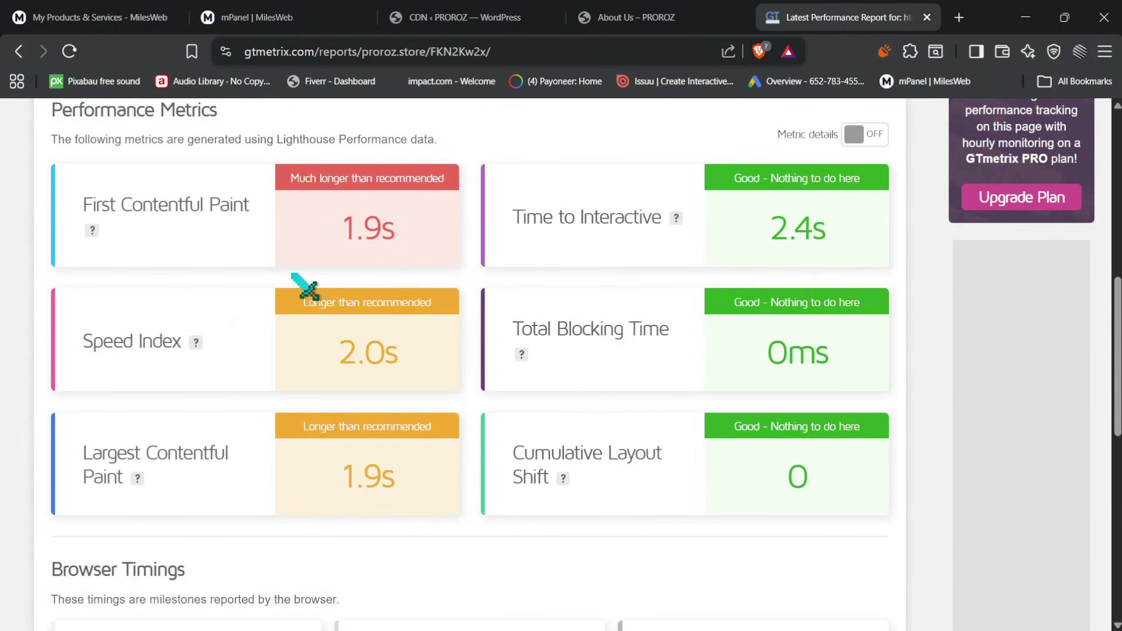
scroll(304, 287, "down", 3)
scroll(305, 289, "up", 3)
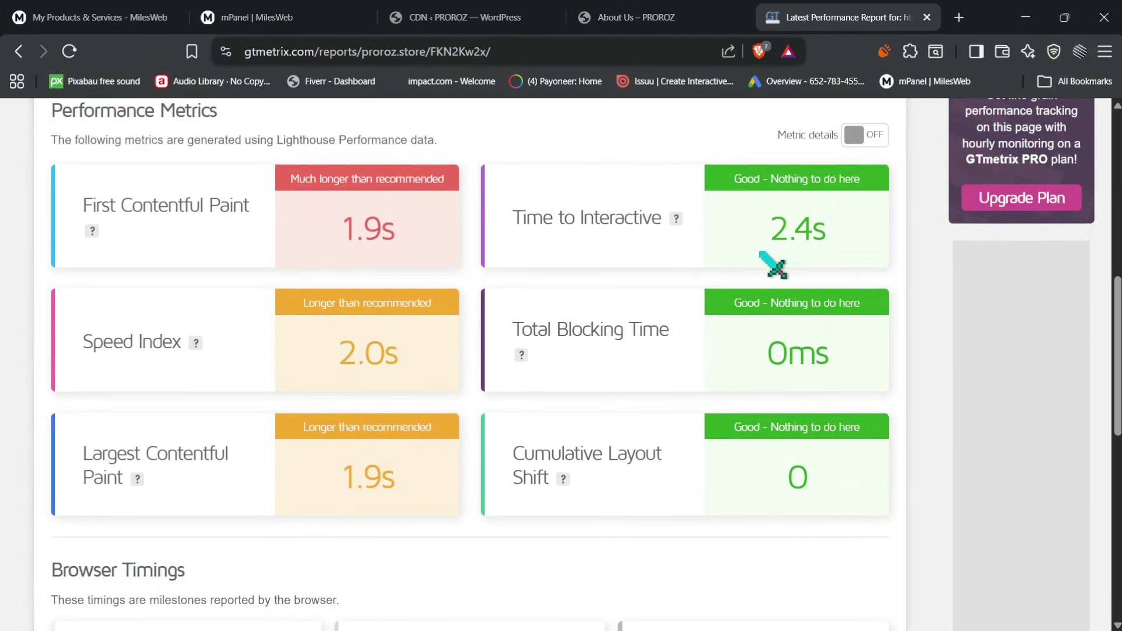
scroll(491, 421, "down", 6)
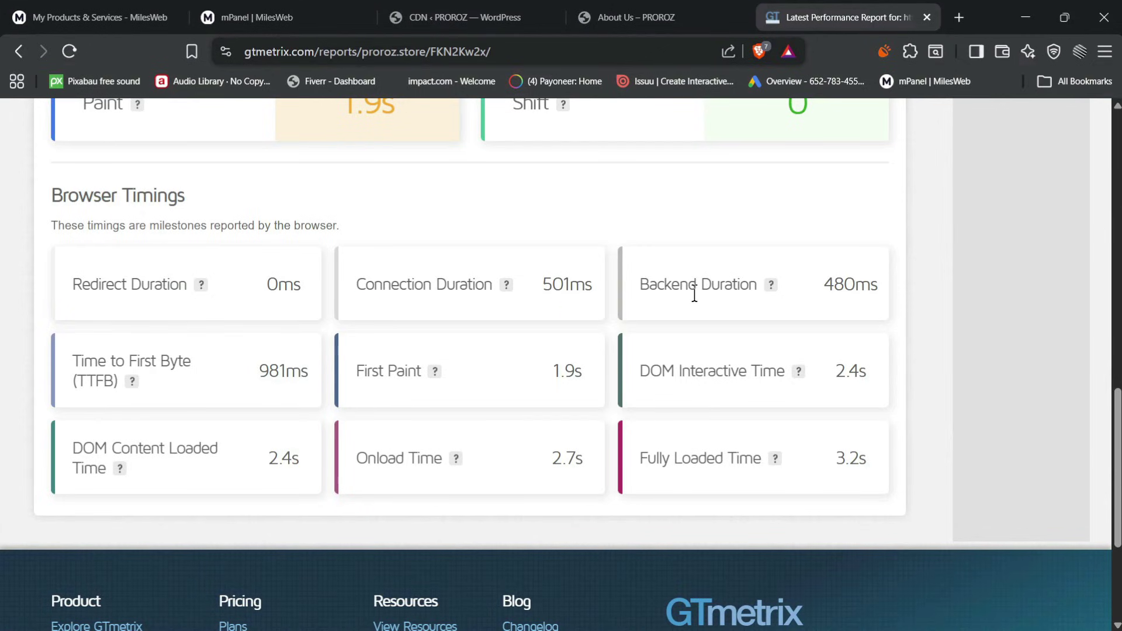
scroll(233, 386, "up", 1)
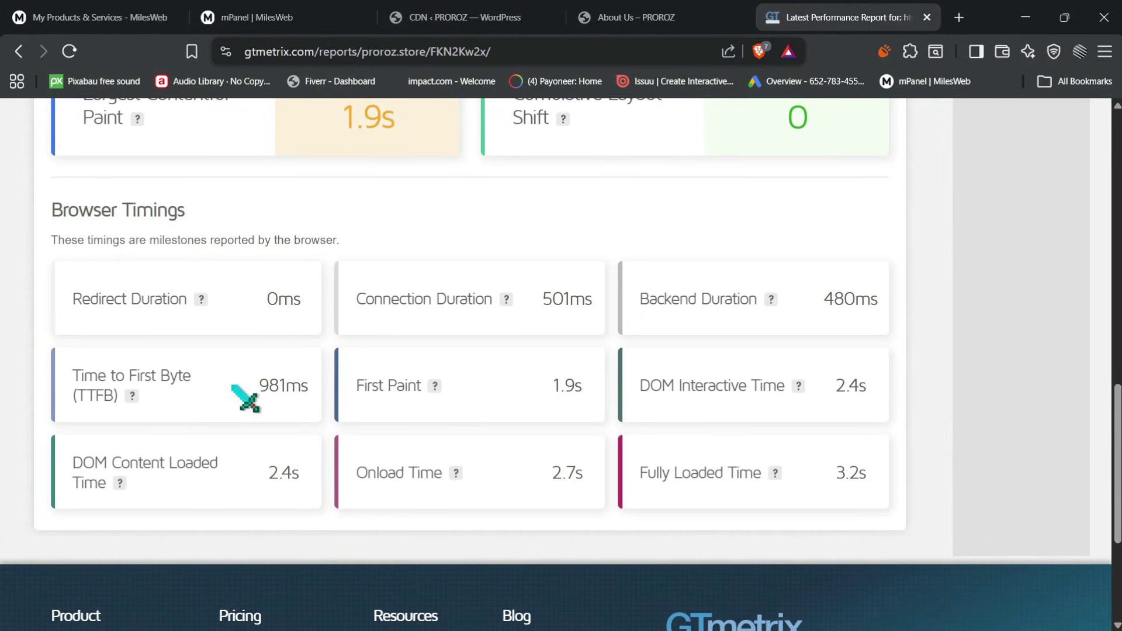
Highlight the 3.2s fully loaded time and the 81% performance score
double_click(840, 464)
scroll(441, 351, "up", 10)
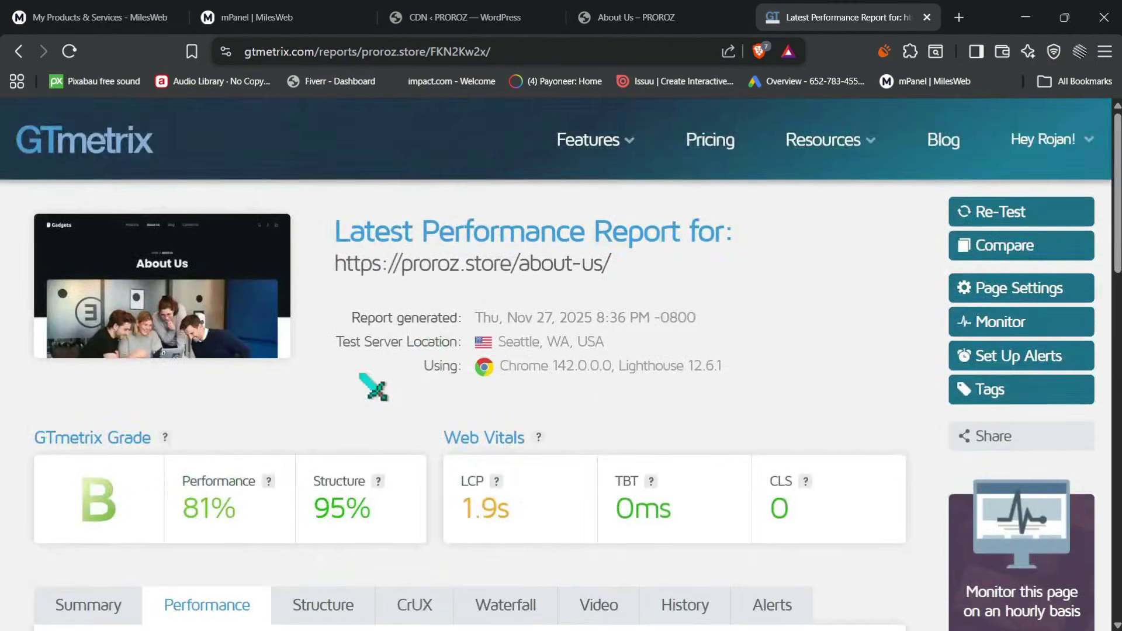
scroll(263, 403, "down", 3)
mouse_move(195, 406)
double_click(202, 377)
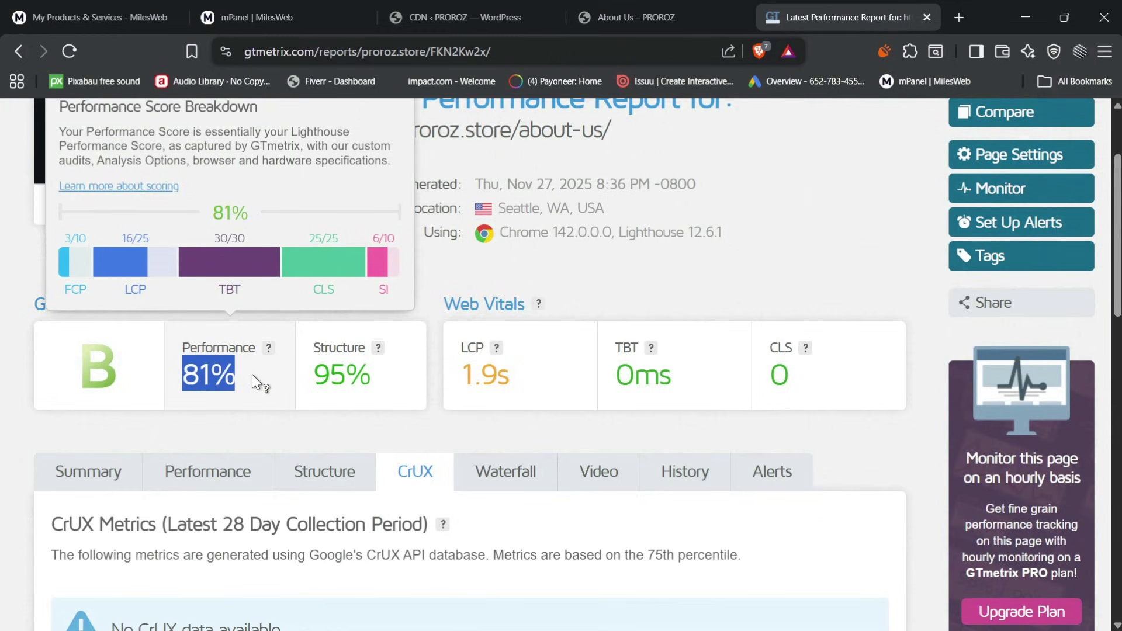
left_click(252, 374)
Highlight the Seattle, WA, USA test location and the 81% performance score again
scroll(461, 233, "up", 2)
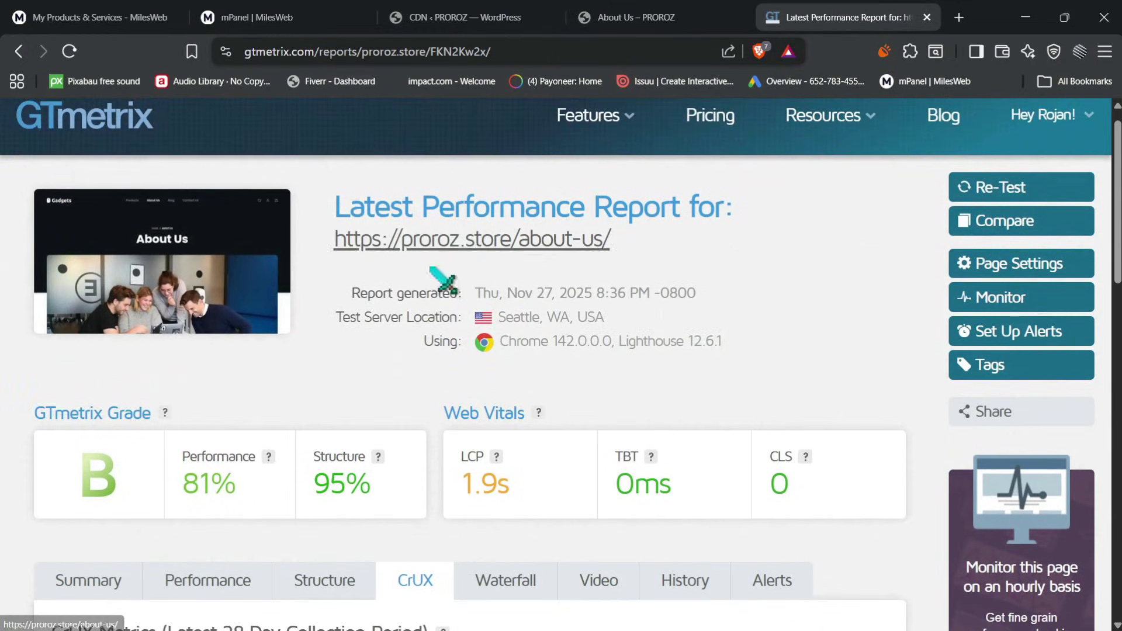
left_click_drag(500, 318, 518, 344)
left_click(624, 323)
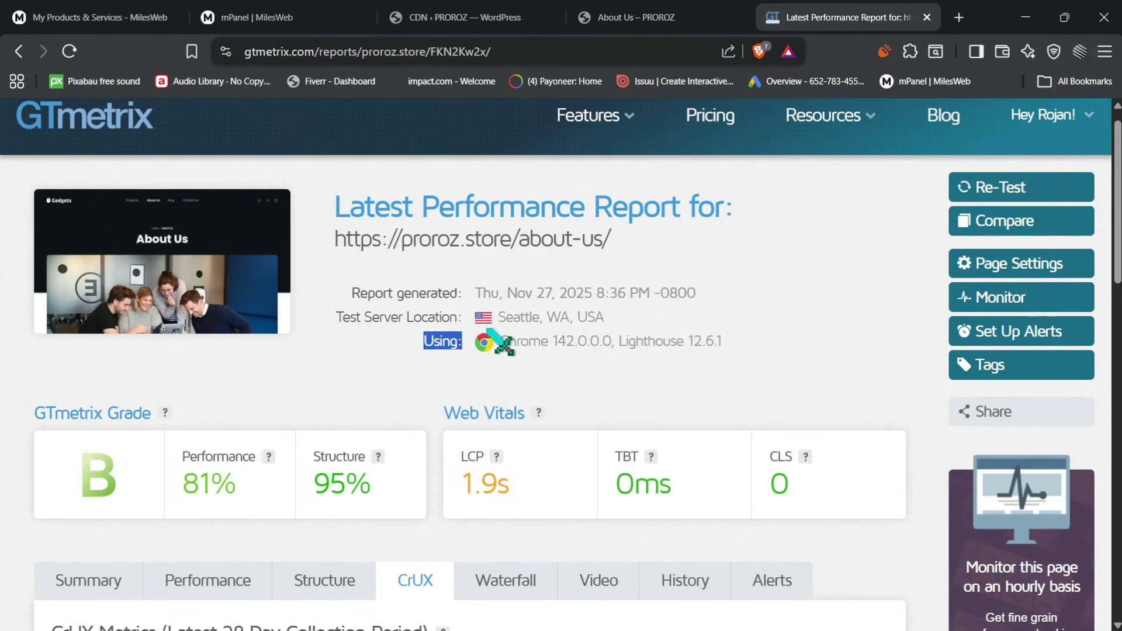
left_click(478, 367)
scroll(515, 350, "down", 1)
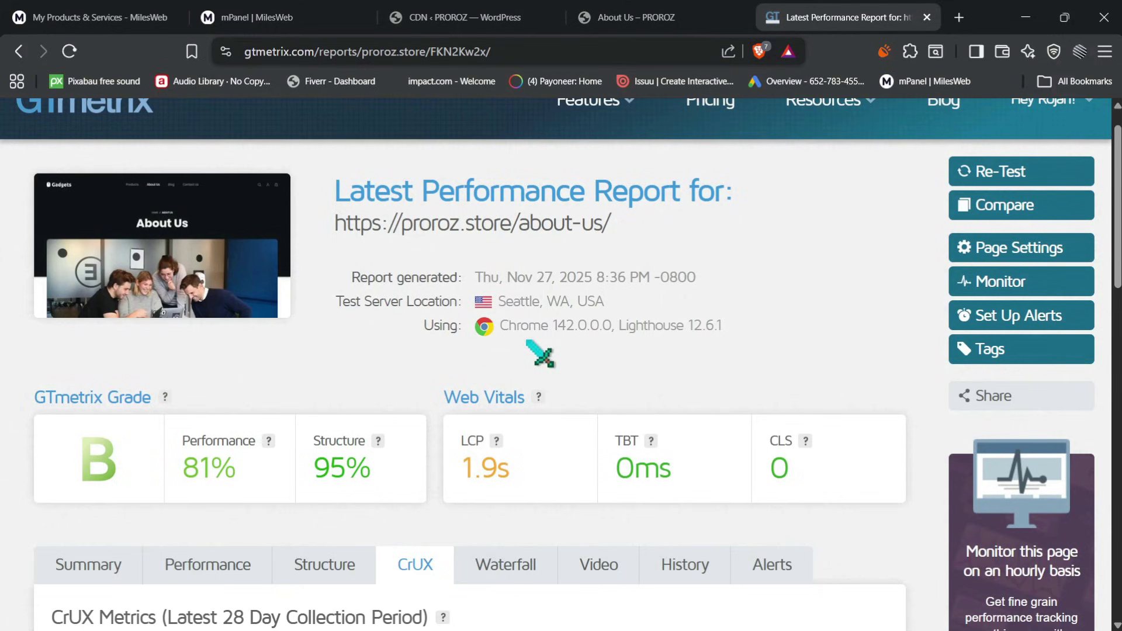
left_click_drag(598, 304, 501, 302)
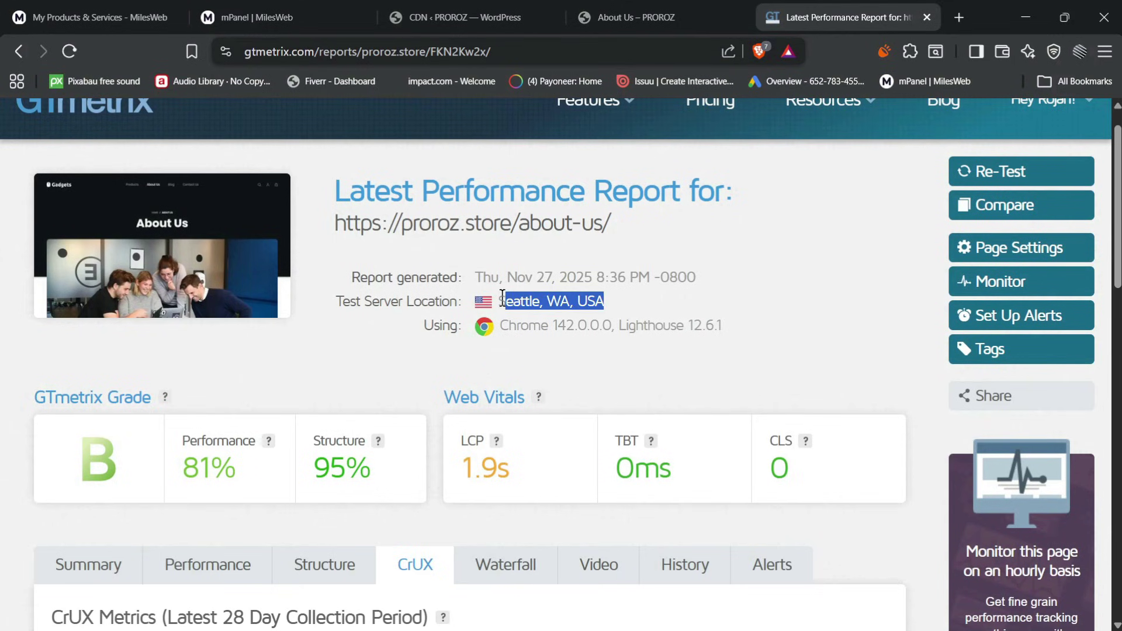
left_click(409, 380)
mouse_move(214, 450)
left_click_drag(177, 468, 244, 469)
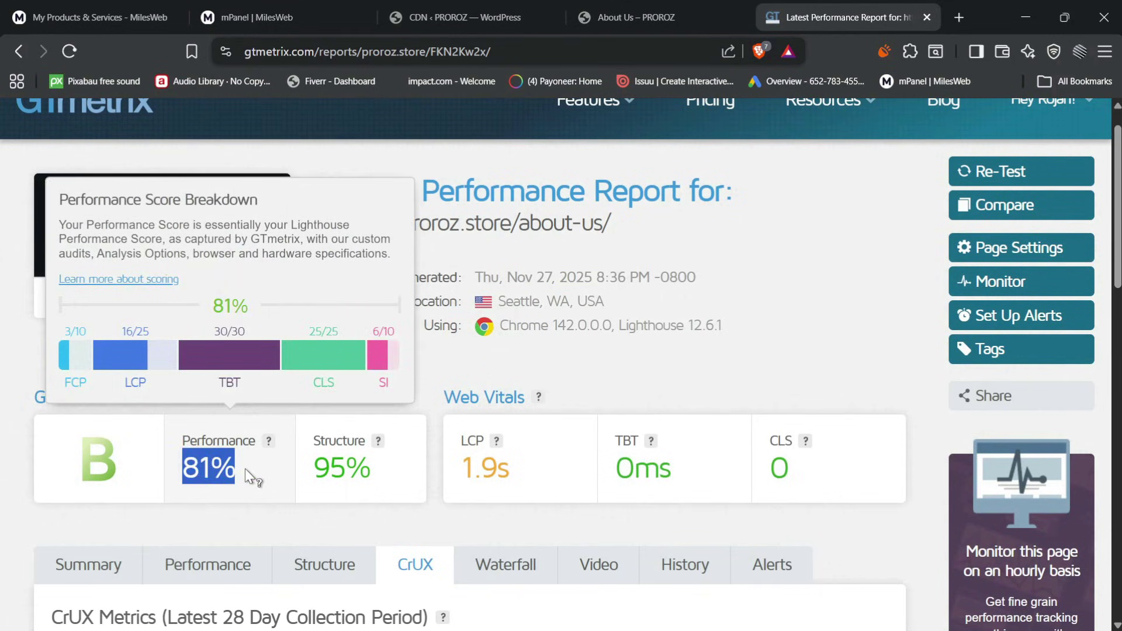
left_click(545, 395)
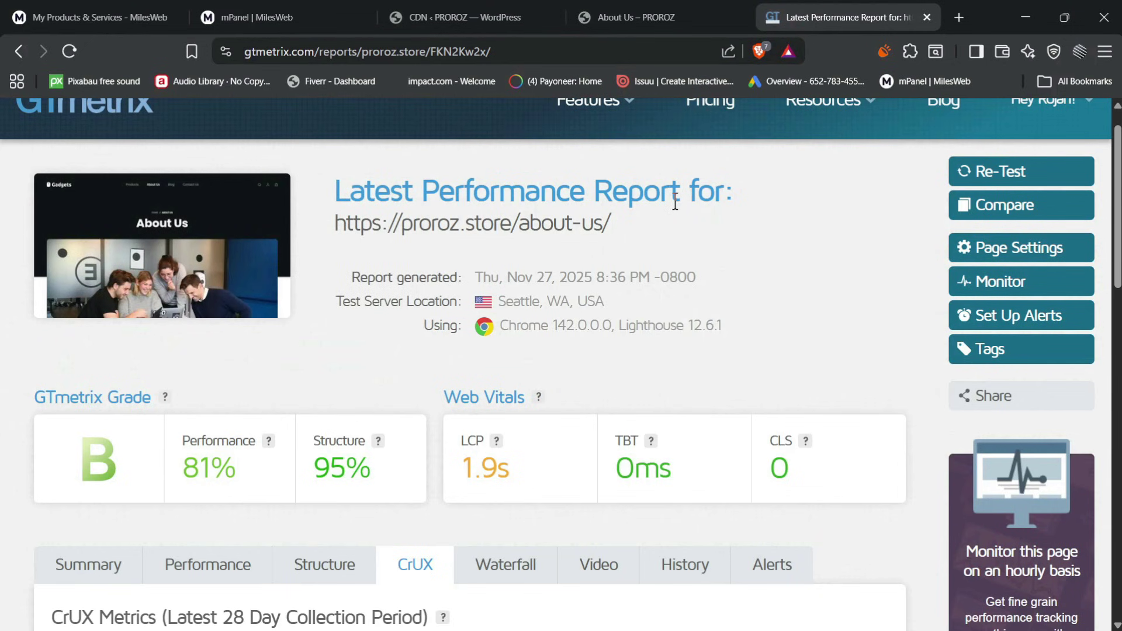
Open PageSpeed Insights in a new browser tab
left_click(958, 17)
type("p")
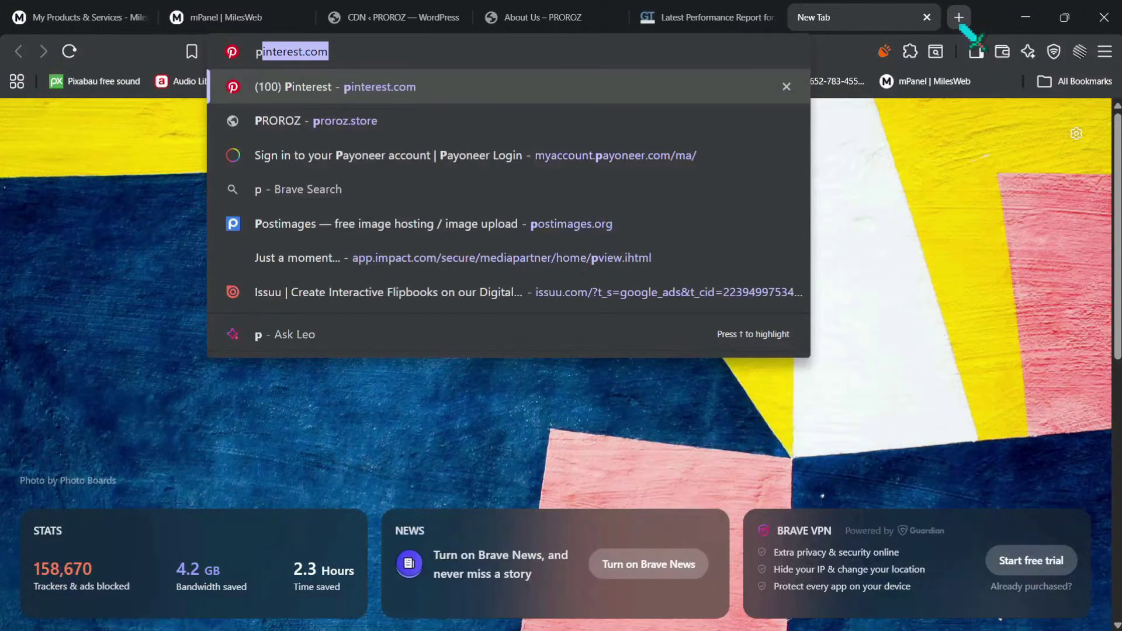
type("ages")
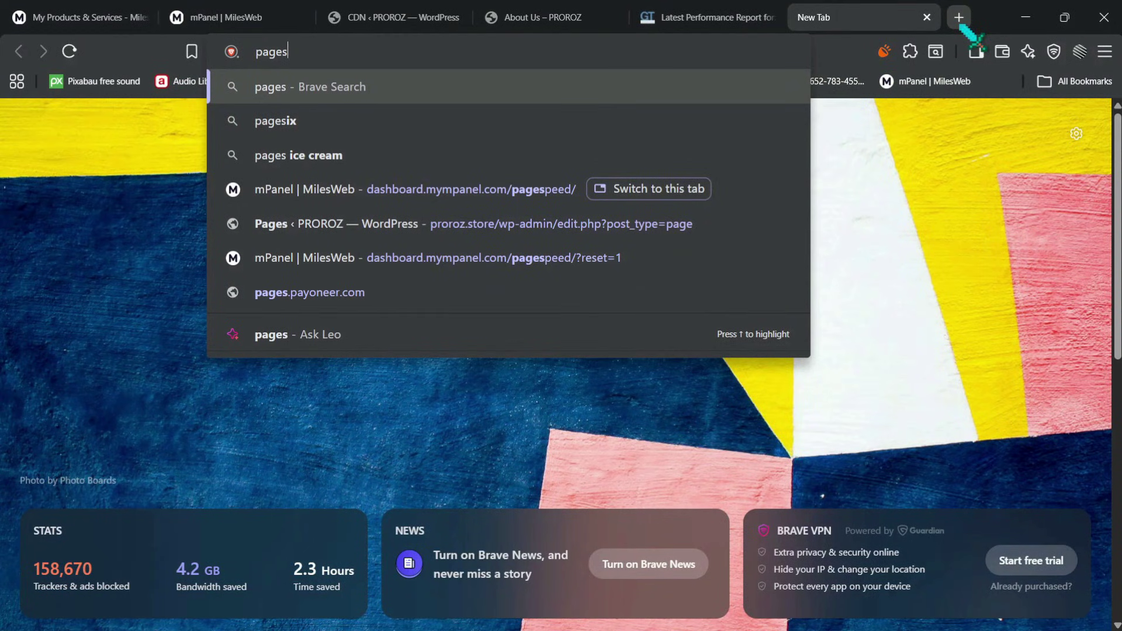
type("peed")
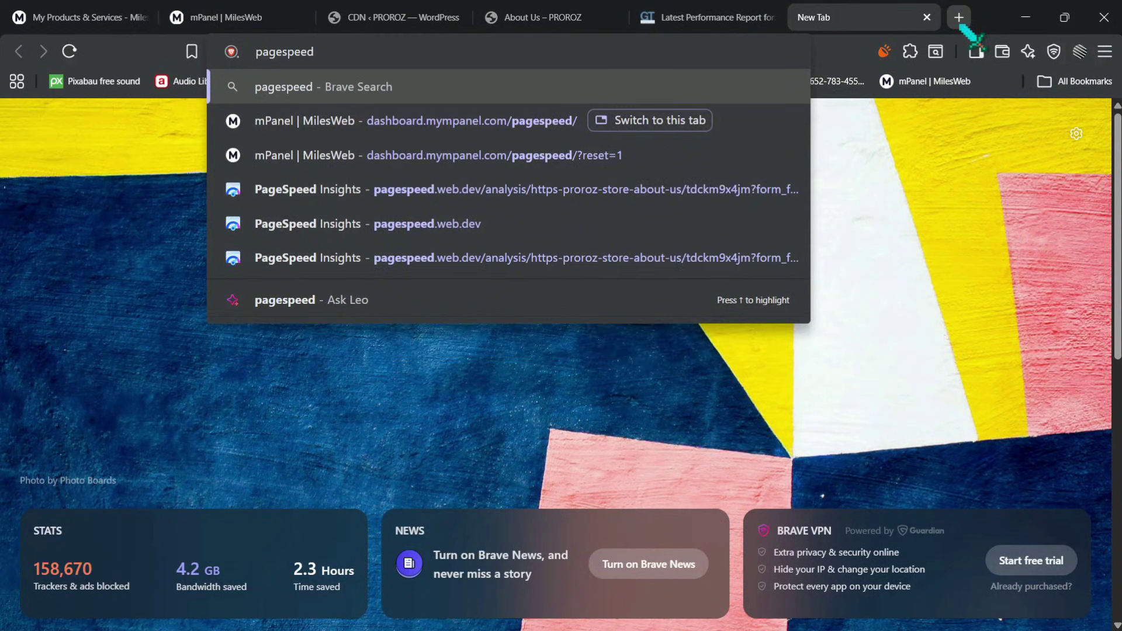
type(" ins")
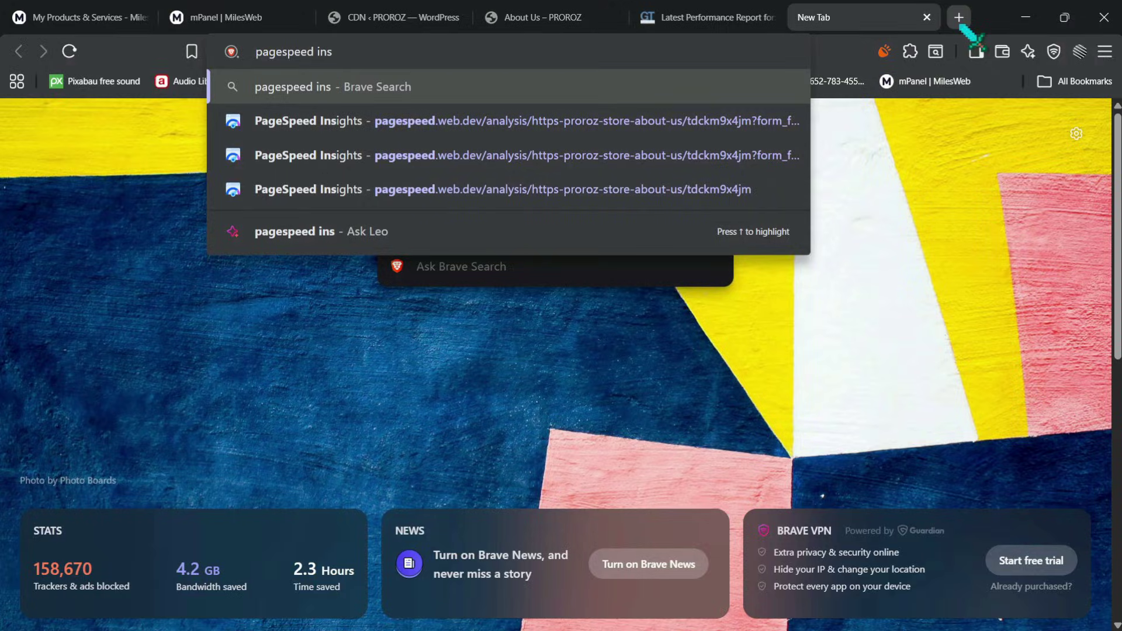
key("Down")
key("Down")
key("Return")
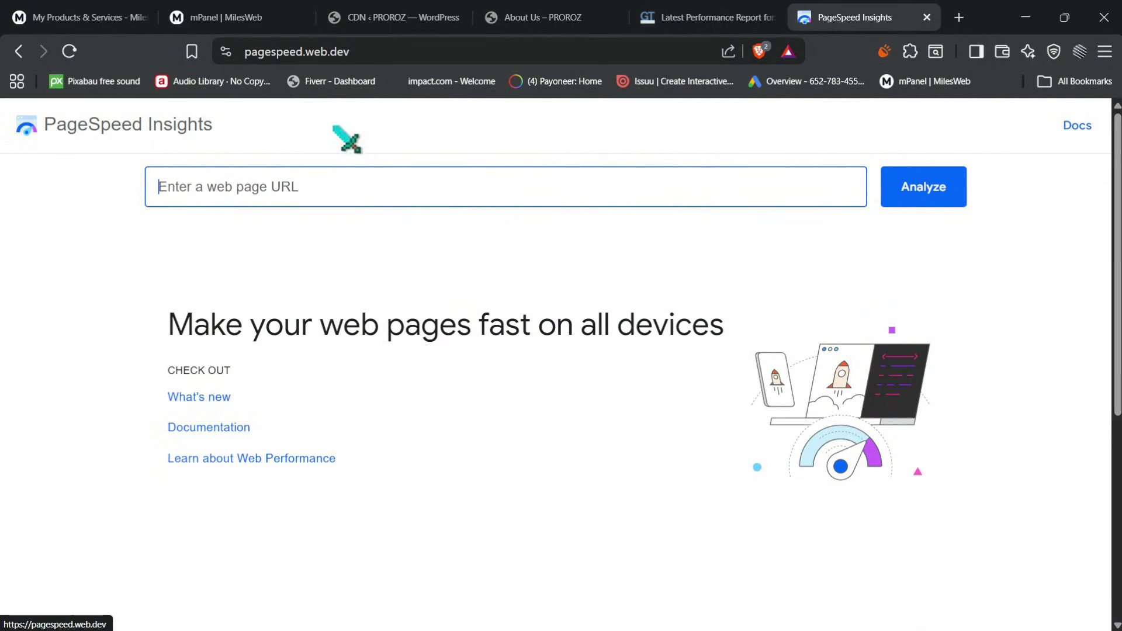
left_click(569, 13)
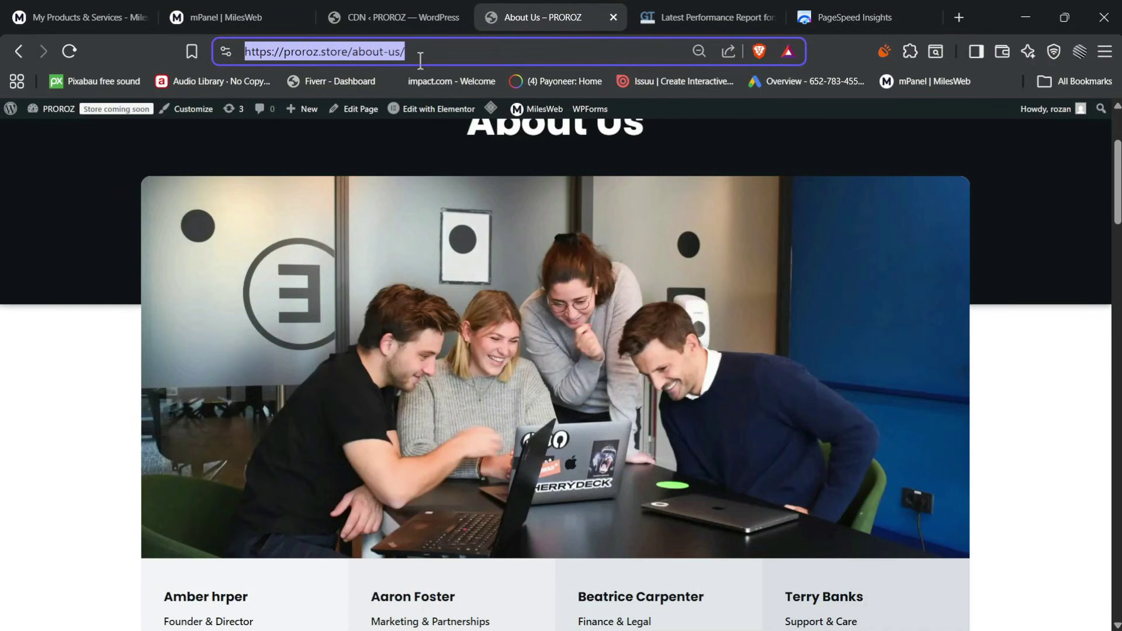
left_click(853, 17)
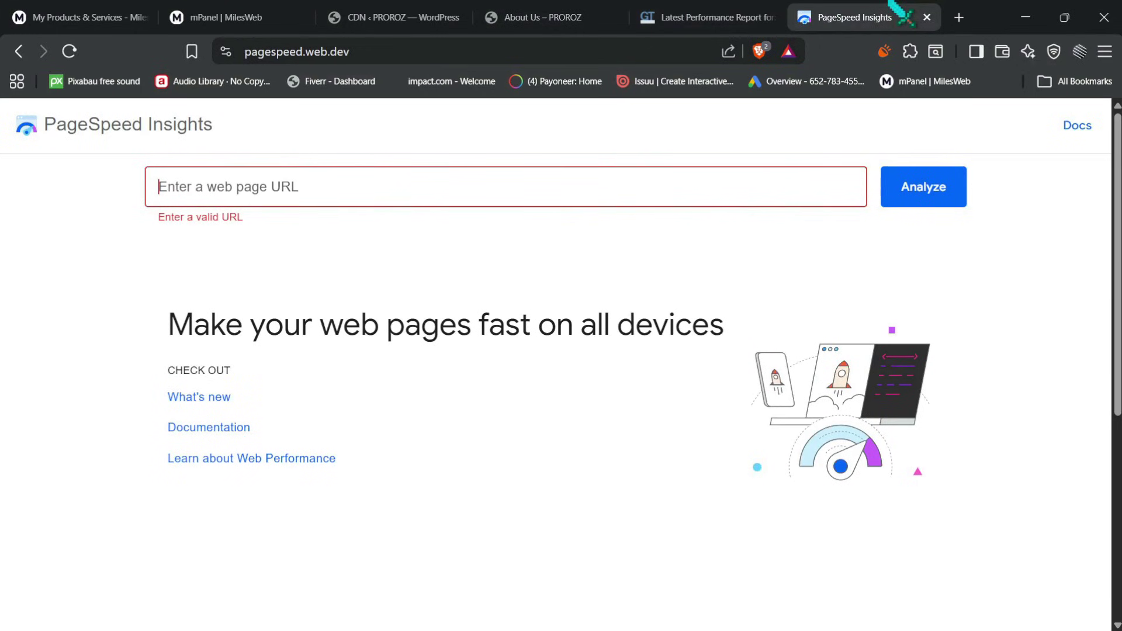
left_click(270, 186)
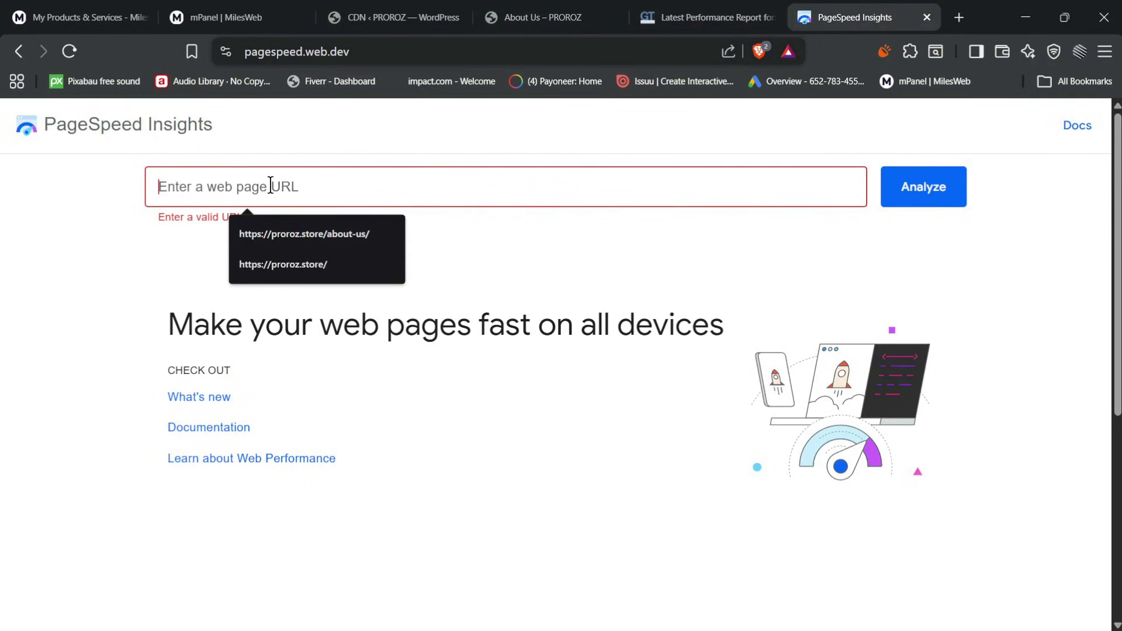
key("Down")
key("Return")
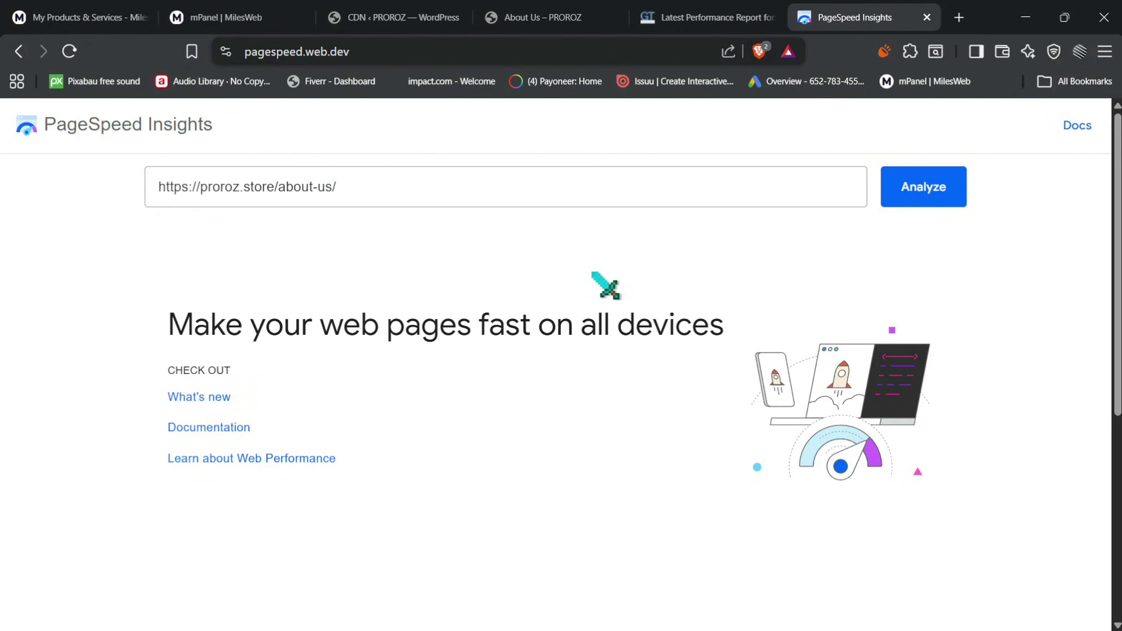
left_click(681, 15)
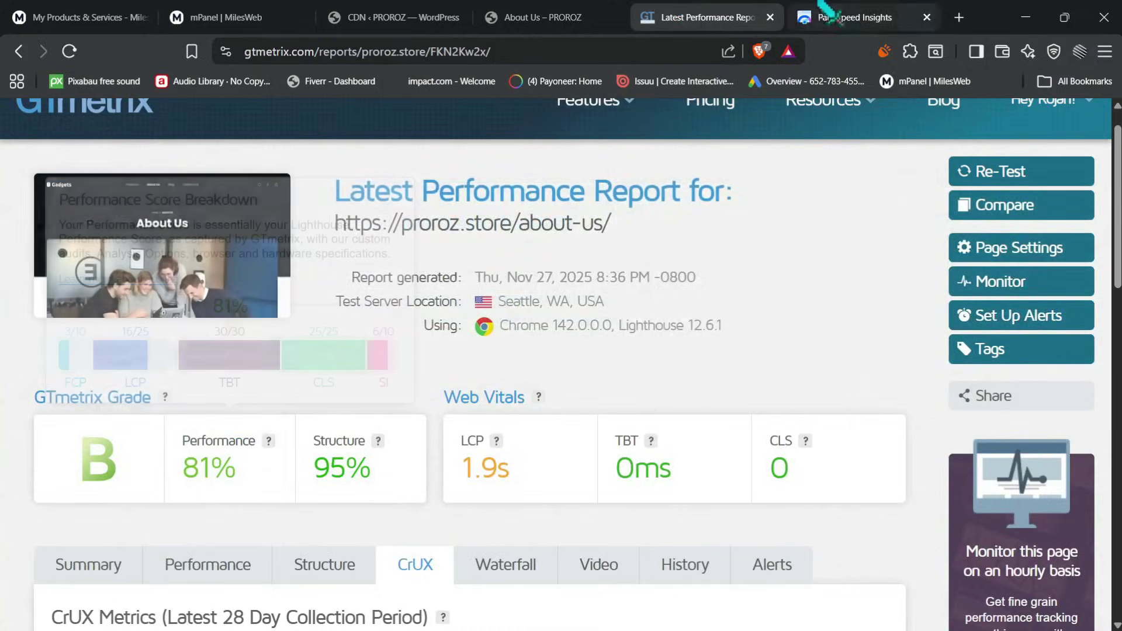
Run PageSpeed Insights on the about-us page and review the mobile performance breakdown
left_click(830, 13)
key("Return")
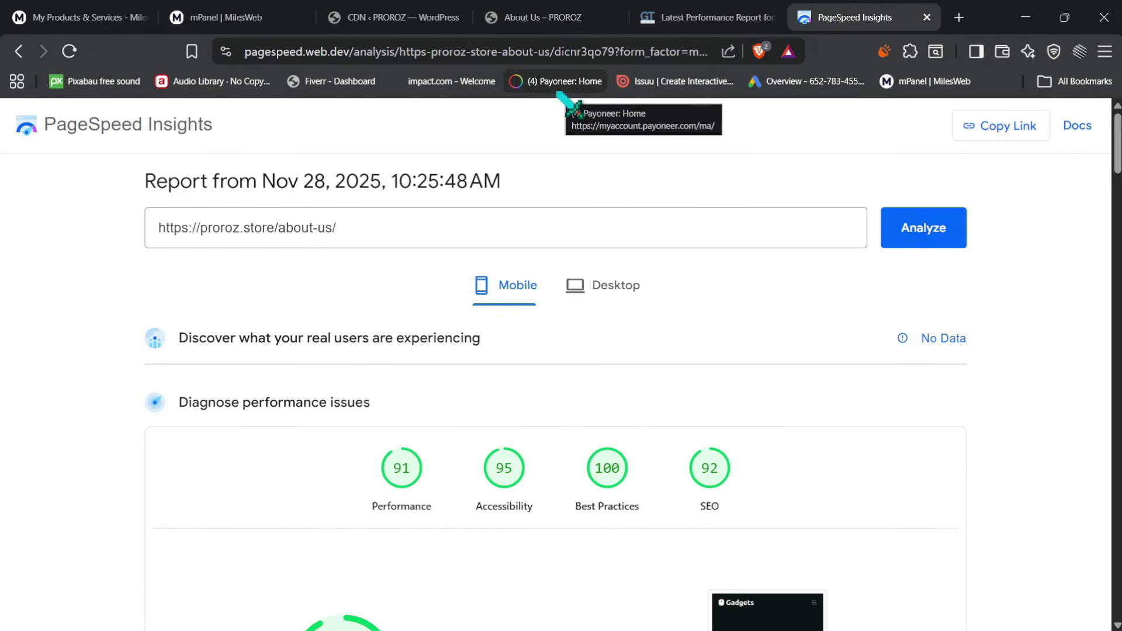
scroll(339, 311, "down", 3)
scroll(339, 312, "up", 3)
scroll(385, 292, "down", 2)
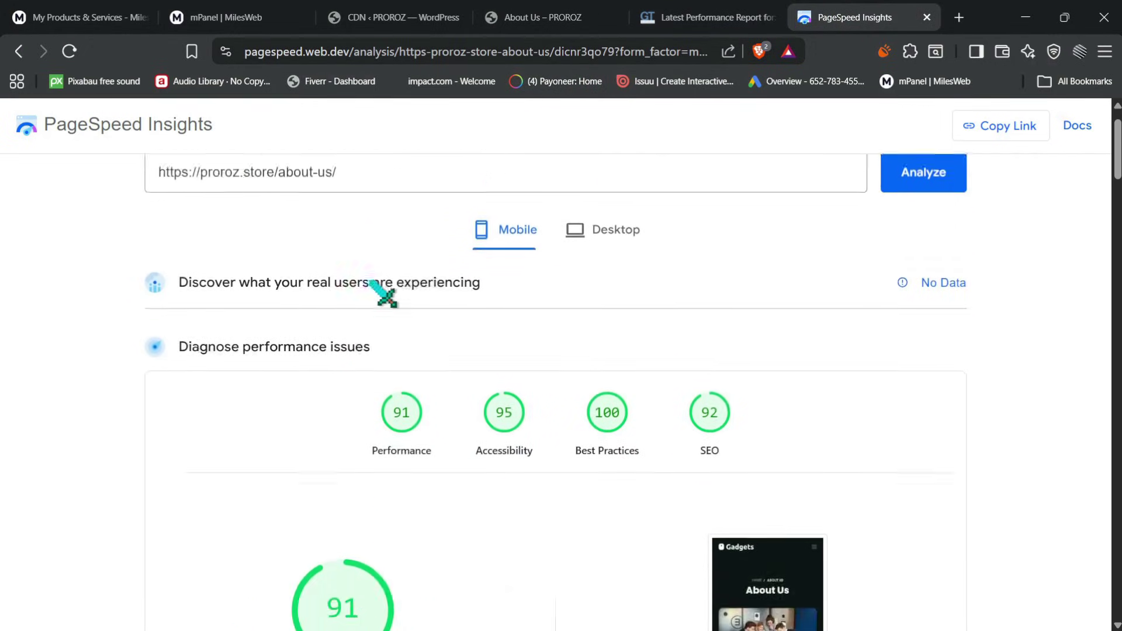
left_click(412, 349)
mouse_move(330, 344)
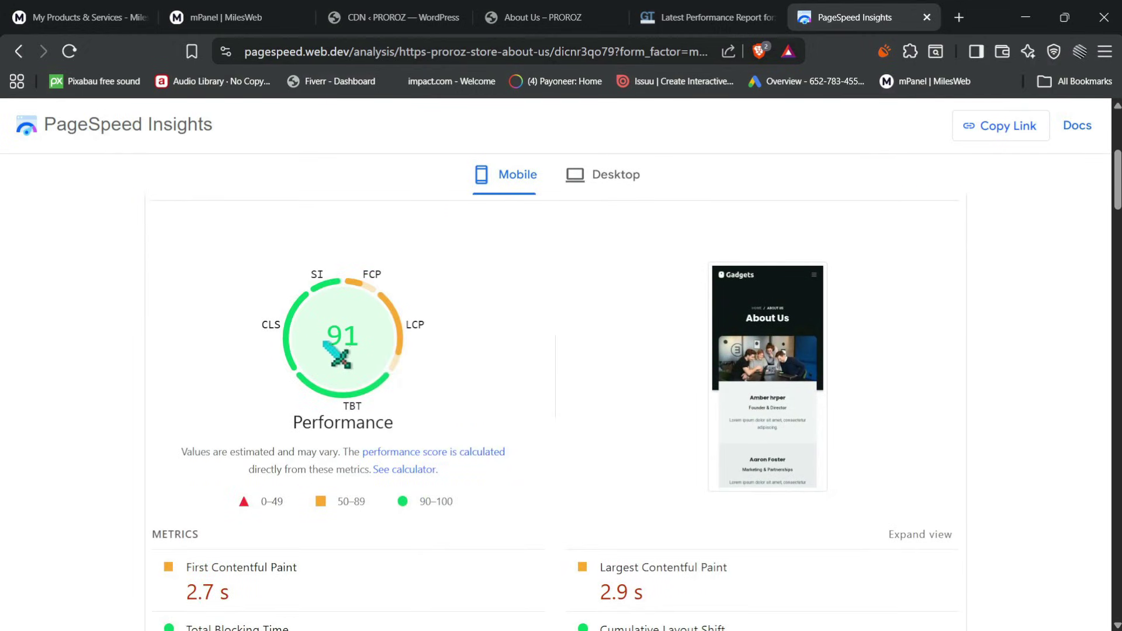
scroll(513, 393, "up", 5)
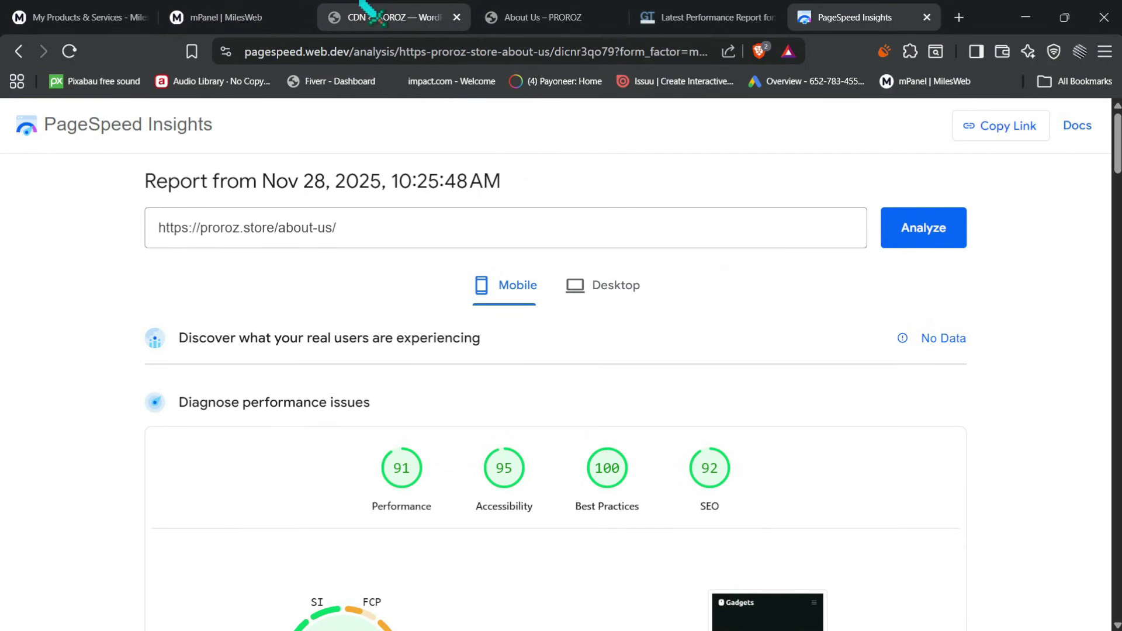
After checking MilesWeb's speed test, show desktop scores: Performance 99, Accessibility 95, Best Practices 100, SEO 92
left_click(225, 17)
scroll(386, 312, "down", 7)
scroll(387, 314, "down", 8)
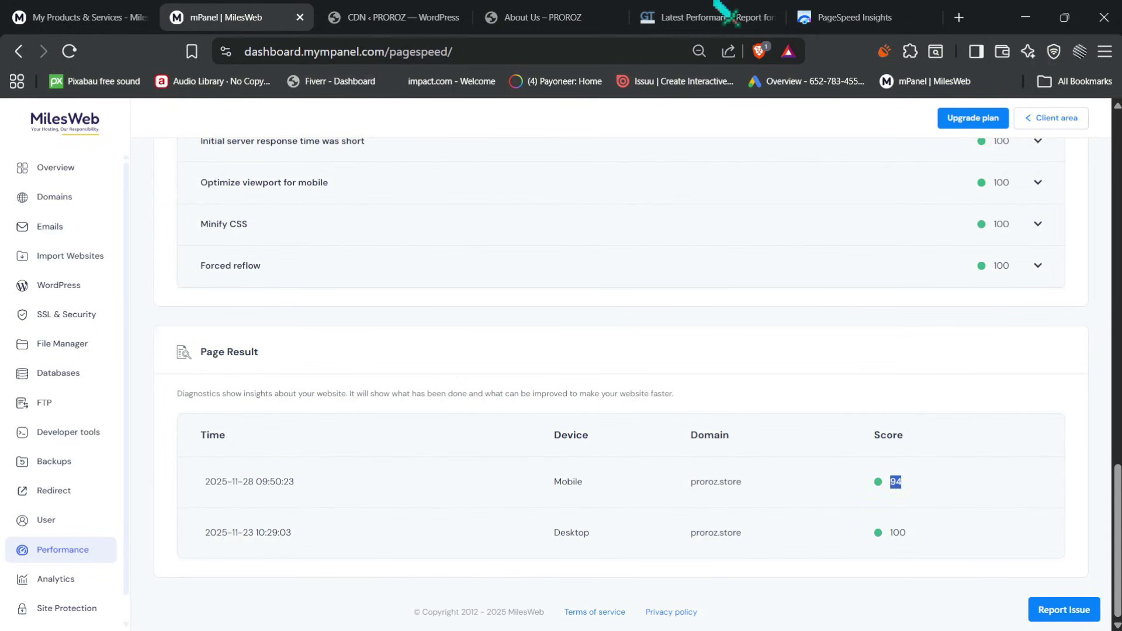
left_click(854, 14)
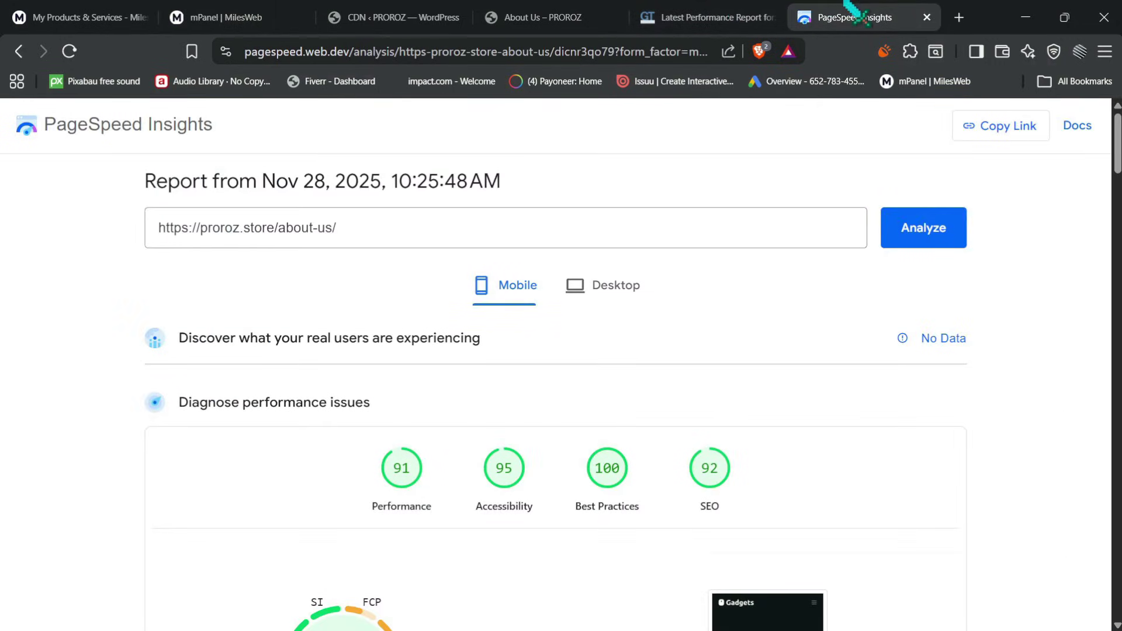
left_click(608, 286)
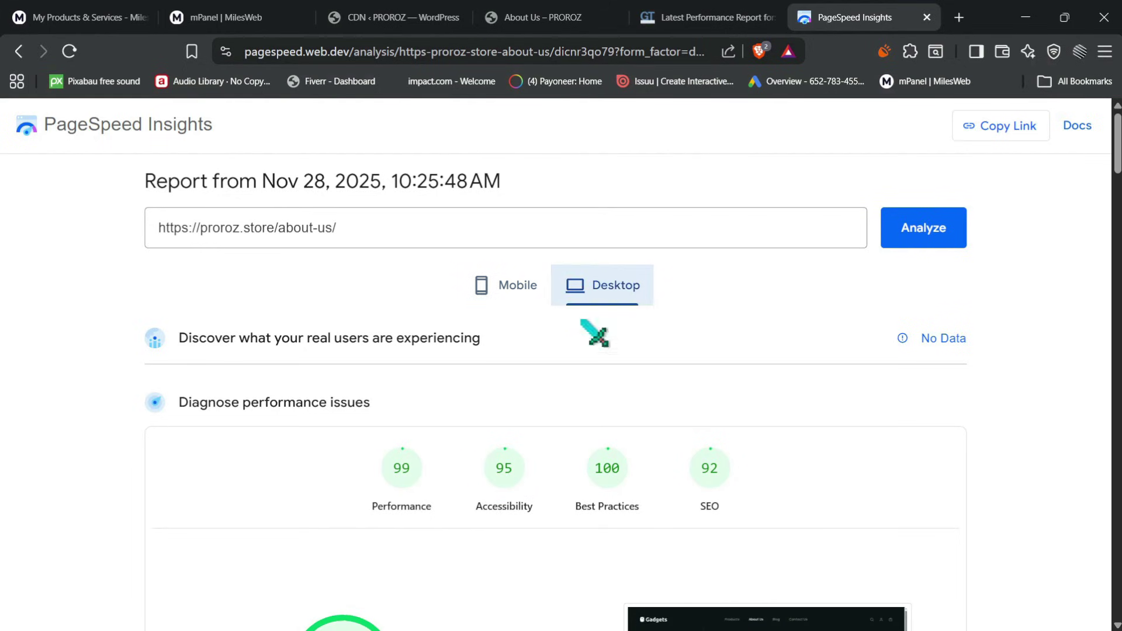
scroll(555, 350, "down", 2)
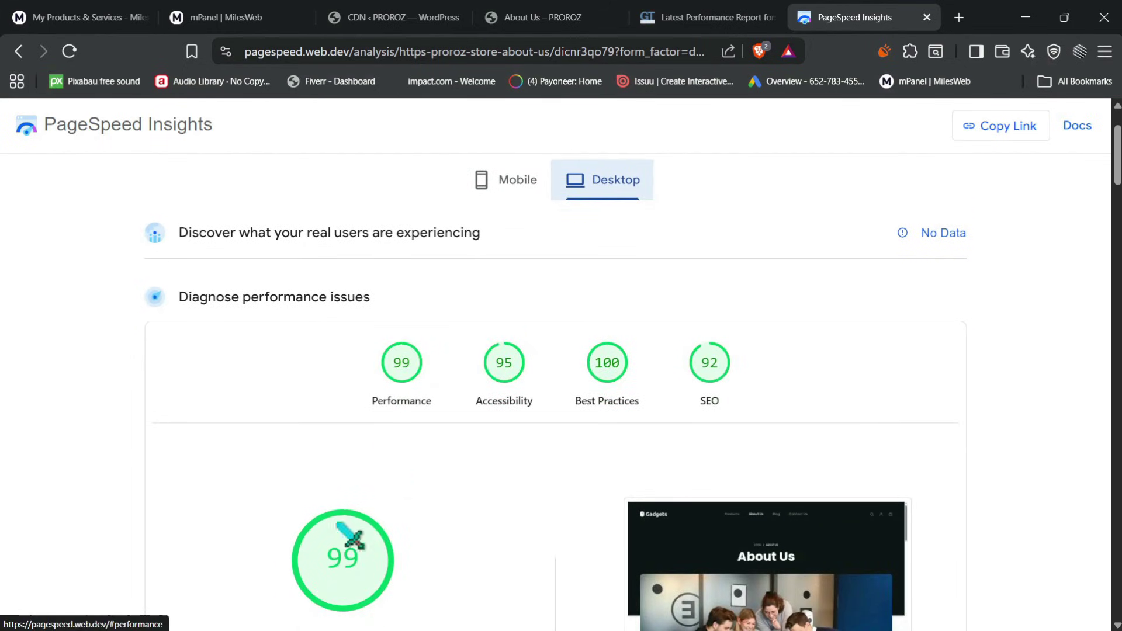
scroll(310, 546, "down", 2)
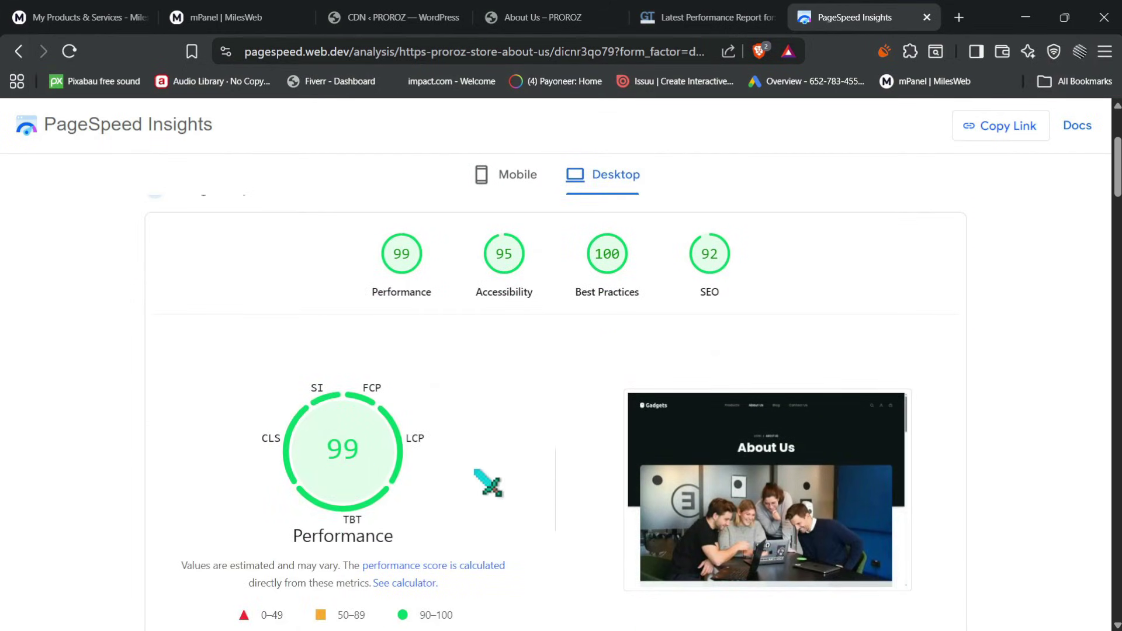
scroll(493, 470, "up", 2)
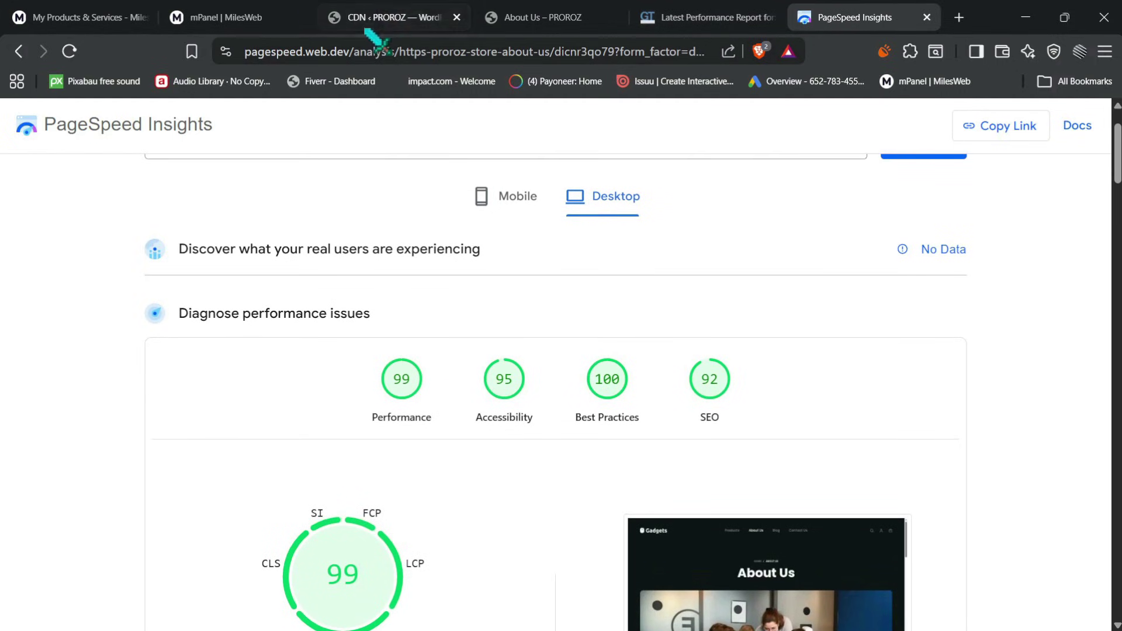
left_click(247, 8)
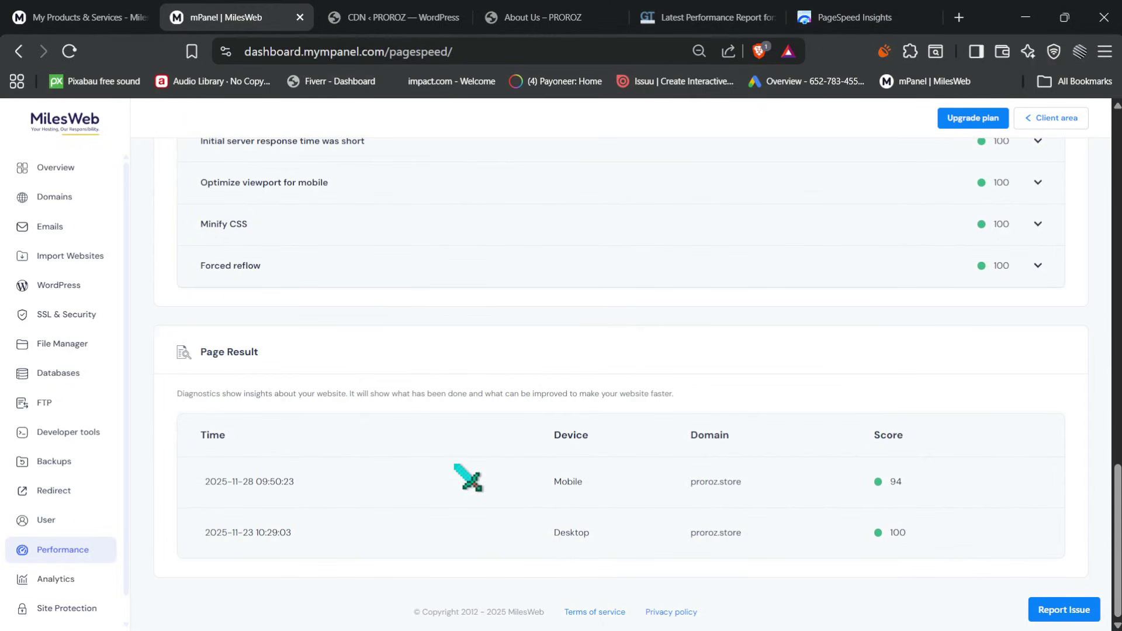
scroll(467, 478, "up", 10)
scroll(467, 478, "down", 10)
scroll(624, 412, "up", 12)
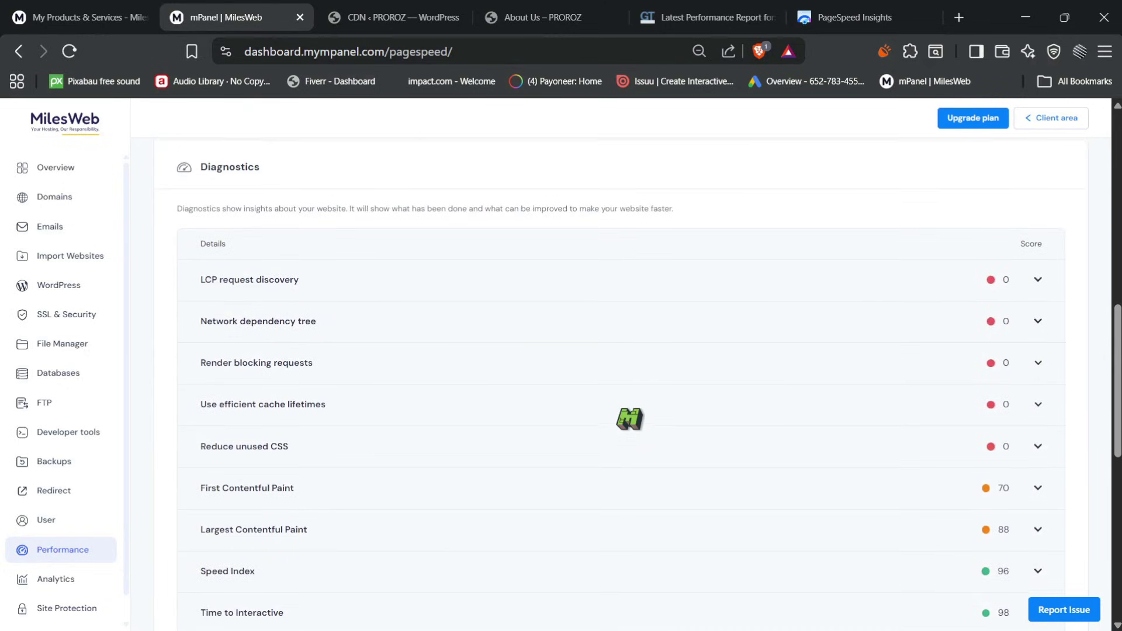
scroll(637, 424, "up", 4)
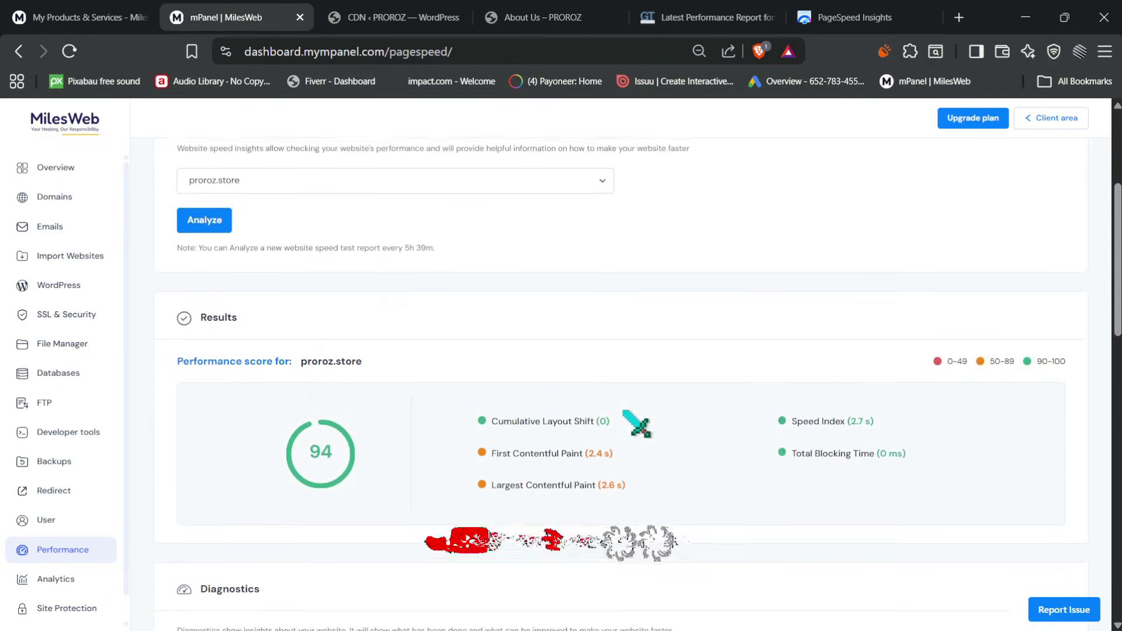
left_click(853, 17)
scroll(578, 368, "down", 2)
scroll(578, 368, "up", 4)
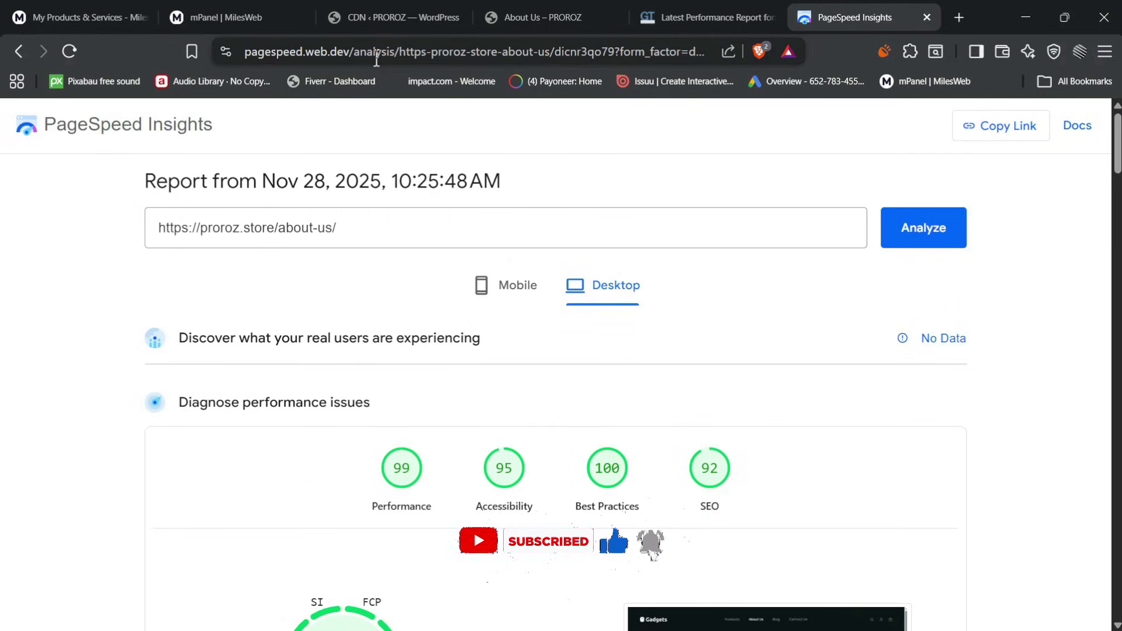
Show the mobile results with the 91 performance score and scroll through the timing metrics
left_click(517, 285)
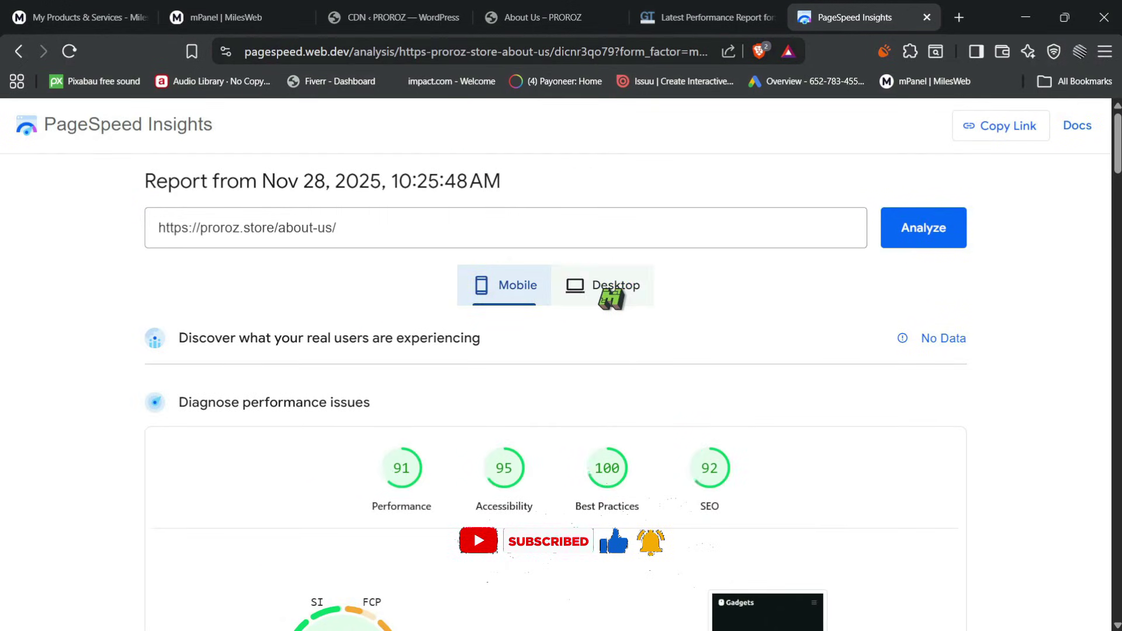
scroll(601, 292, "down", 9)
scroll(321, 433, "up", 2)
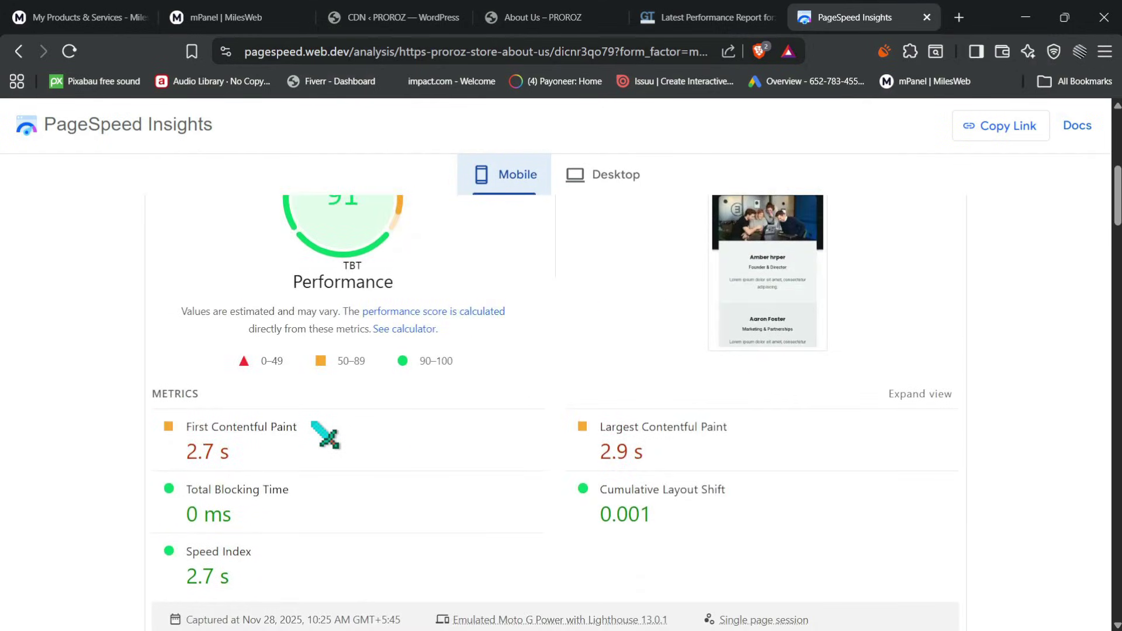
scroll(326, 435, "down", 8)
scroll(325, 435, "up", 2)
scroll(508, 411, "up", 6)
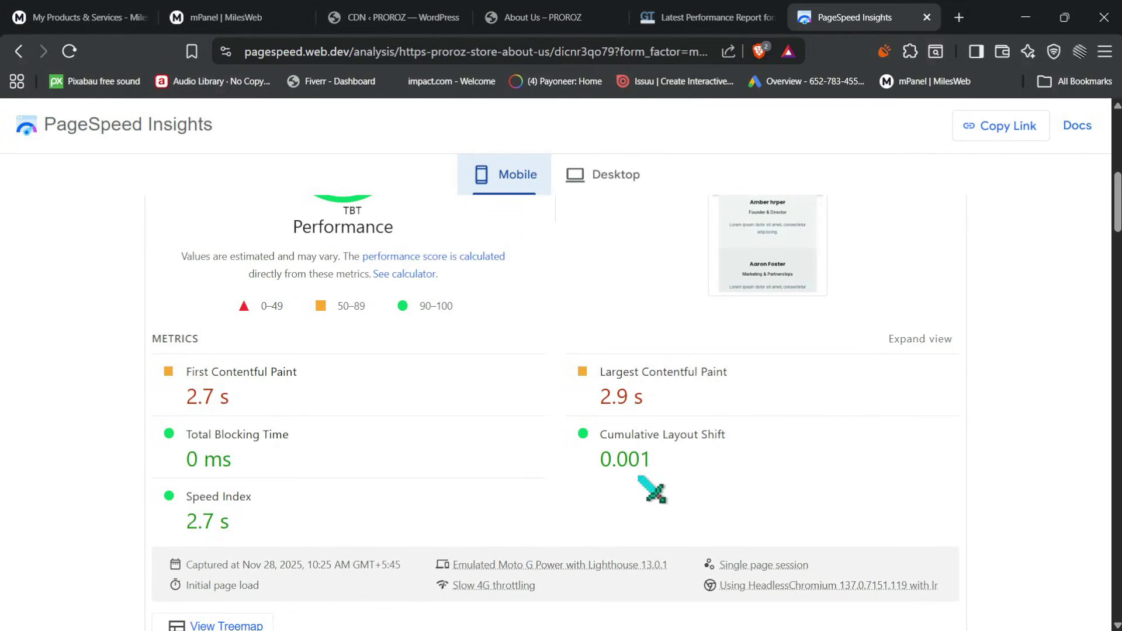
scroll(704, 439, "up", 3)
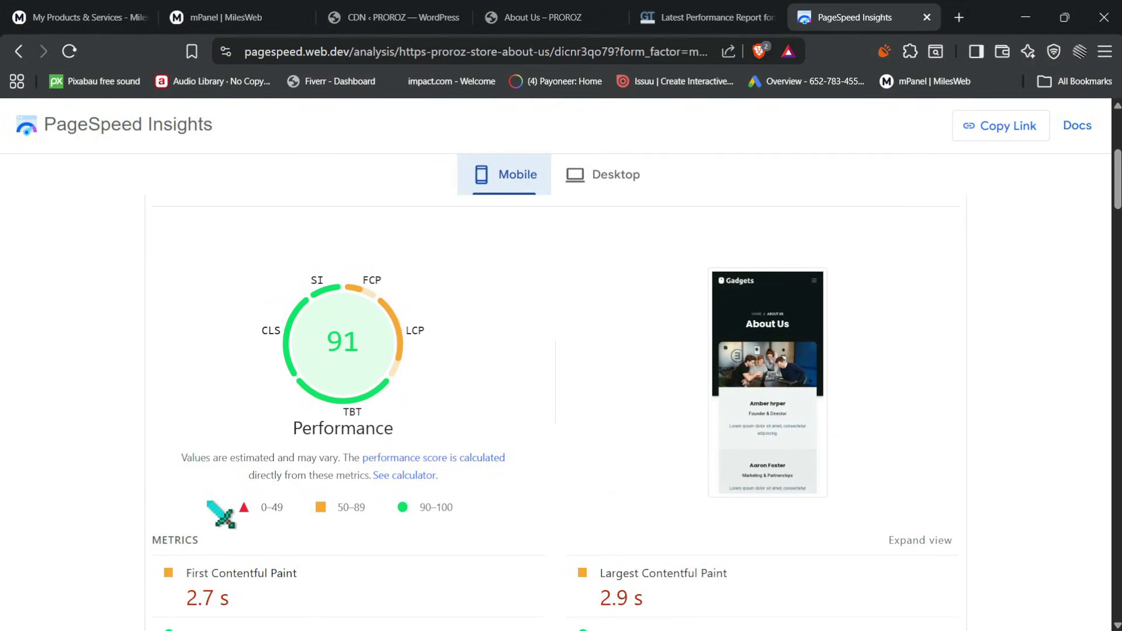
Zoom the report page in and highlight its capture date line
key("ctrl+plus")
key("ctrl+plus")
key("ctrl+plus")
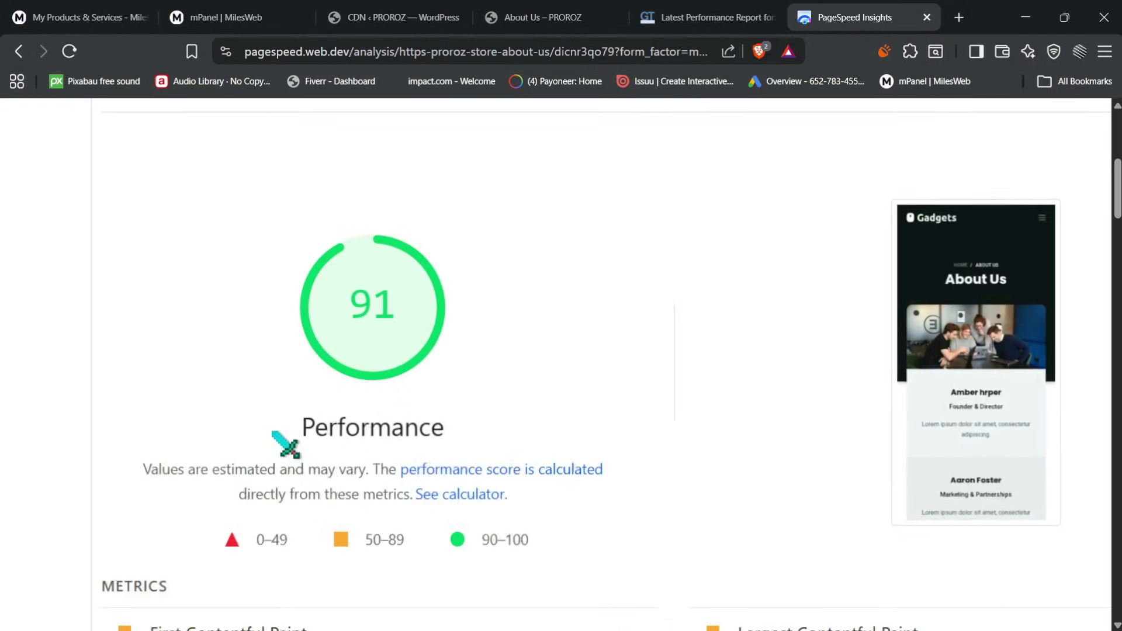
key("ctrl+minus")
key("ctrl+minus")
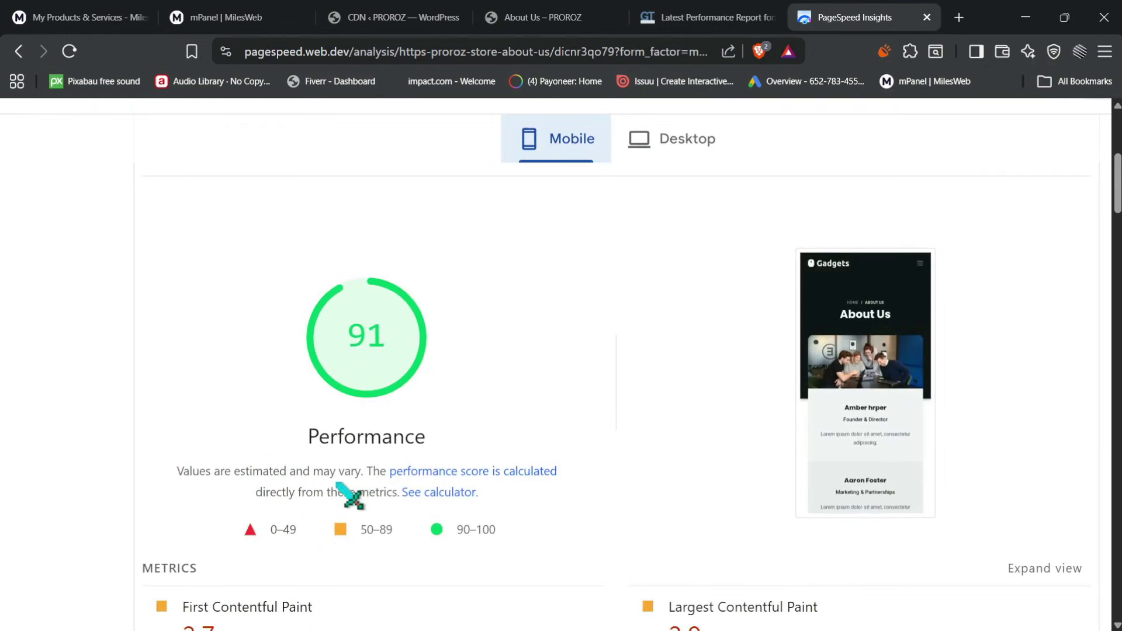
key("ctrl+plus")
scroll(332, 492, "down", 5)
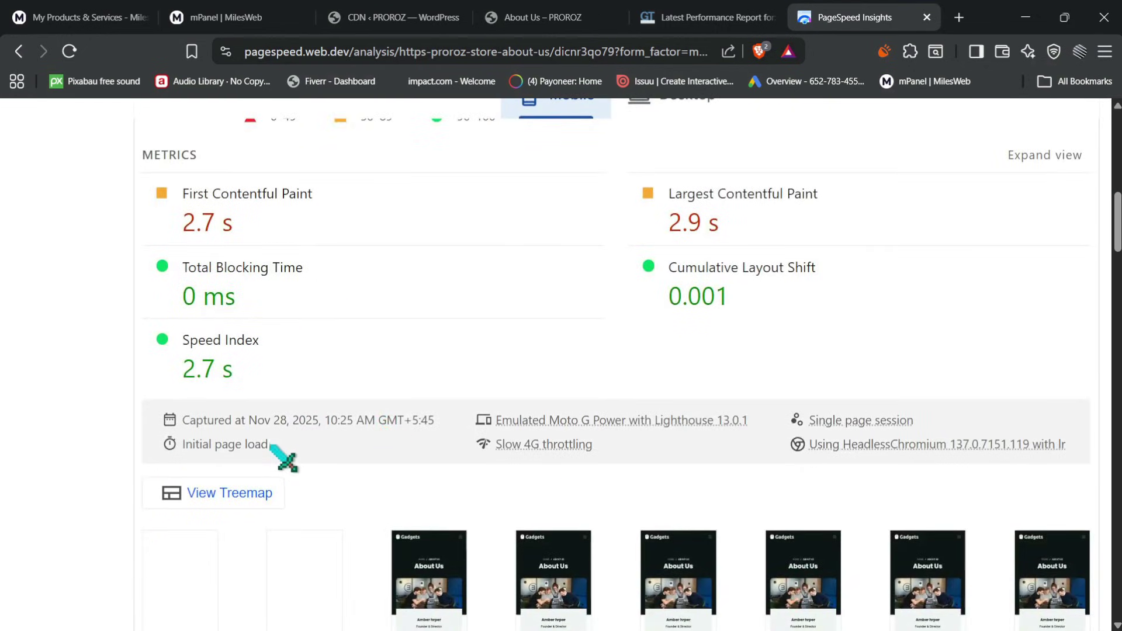
left_click_drag(192, 427, 396, 417)
left_click(528, 385)
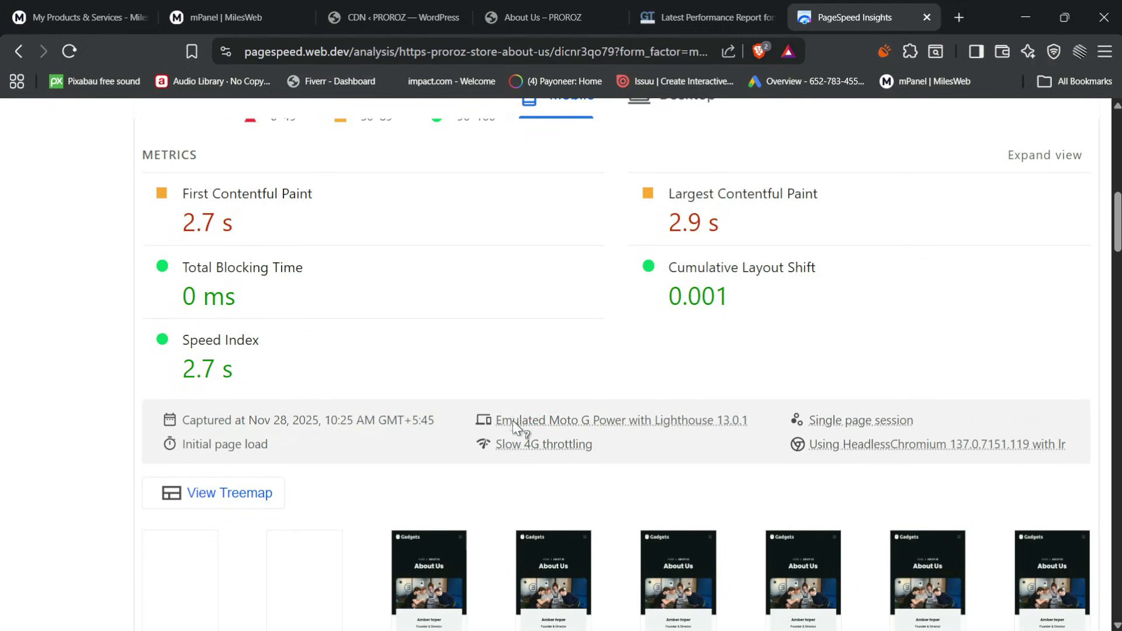
mouse_move(1093, 628)
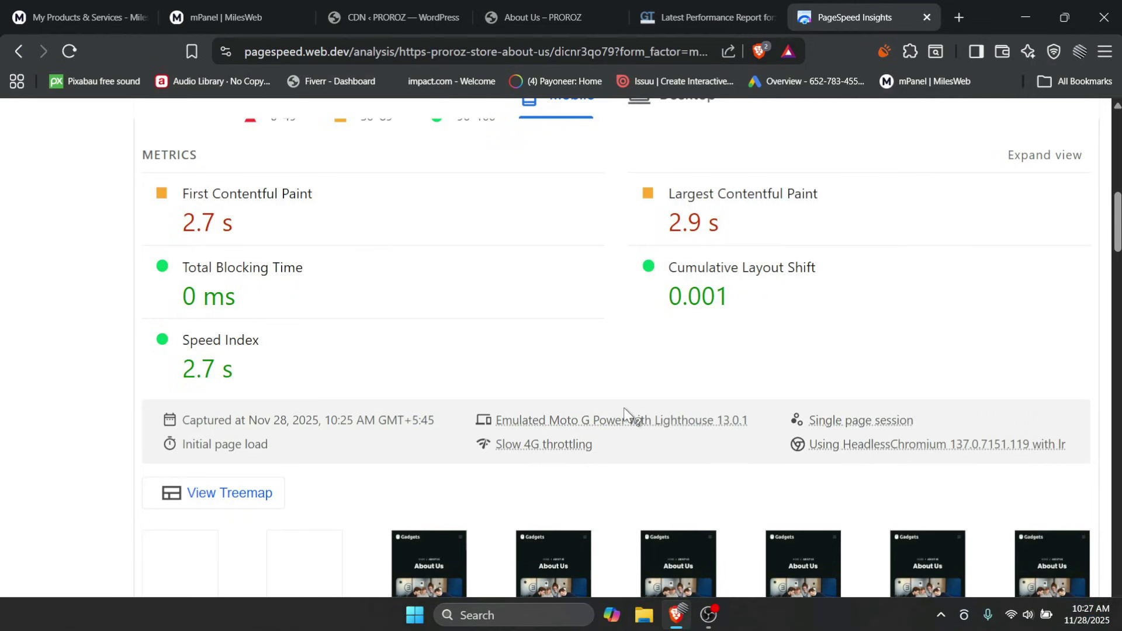
scroll(623, 408, "down", 1)
Scroll MilesWeb's speed test to the 94 mobile score and its Page Result table
left_click(293, 2)
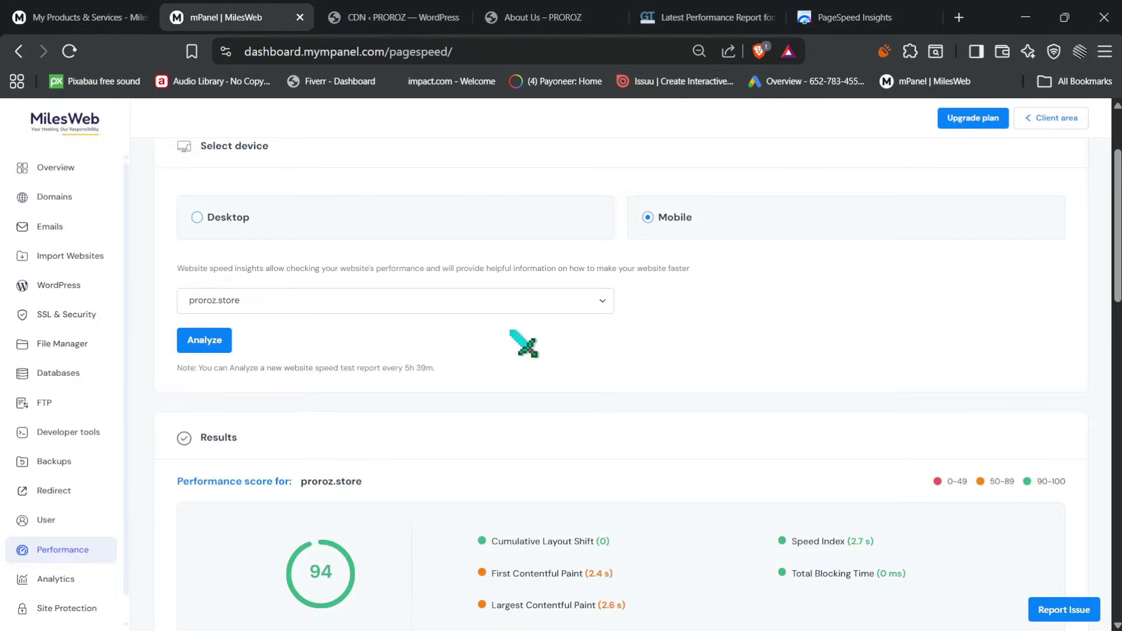
scroll(526, 337, "down", 3)
scroll(416, 386, "up", 5)
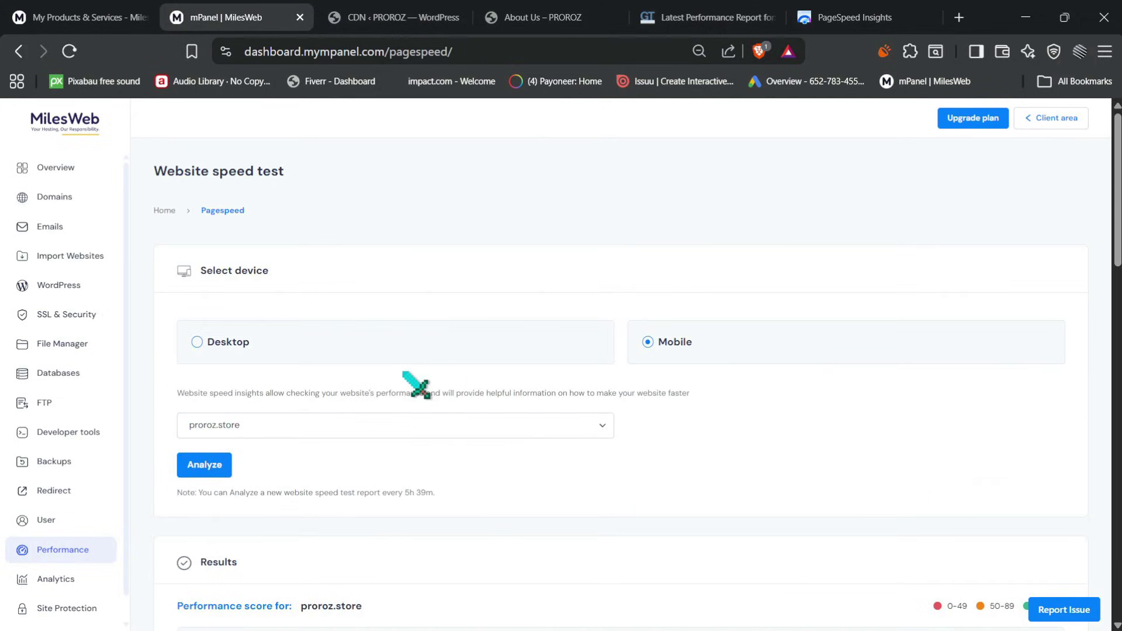
scroll(721, 506, "down", 10)
scroll(721, 506, "down", 10)
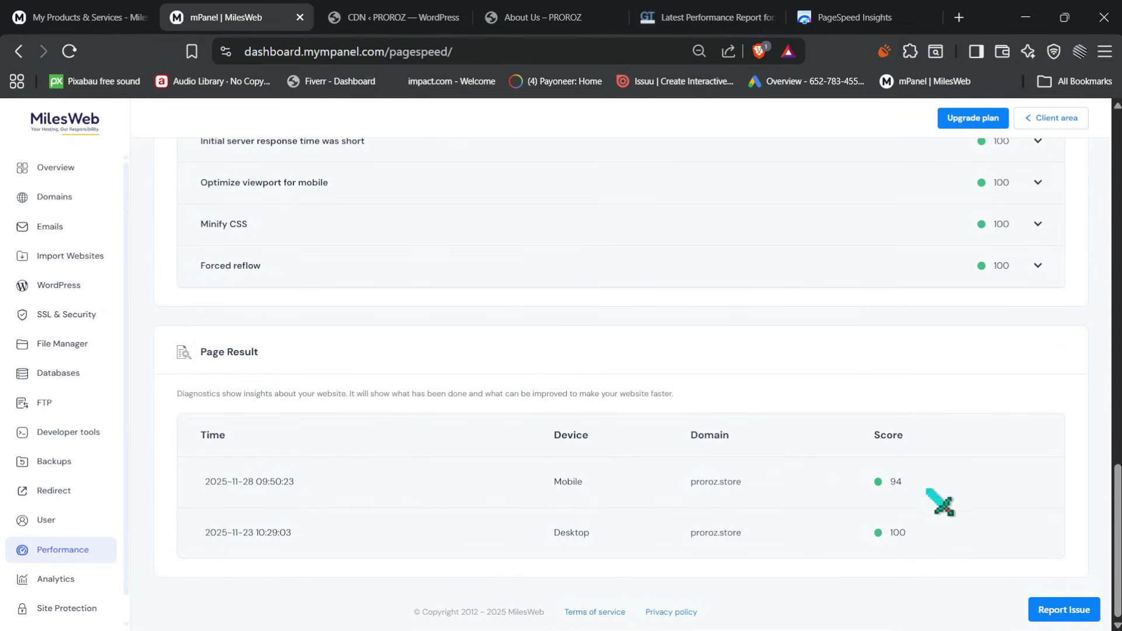
Bring back PageSpeed Insights' desktop results for comparison
left_click(855, 17)
scroll(243, 285, "up", 6)
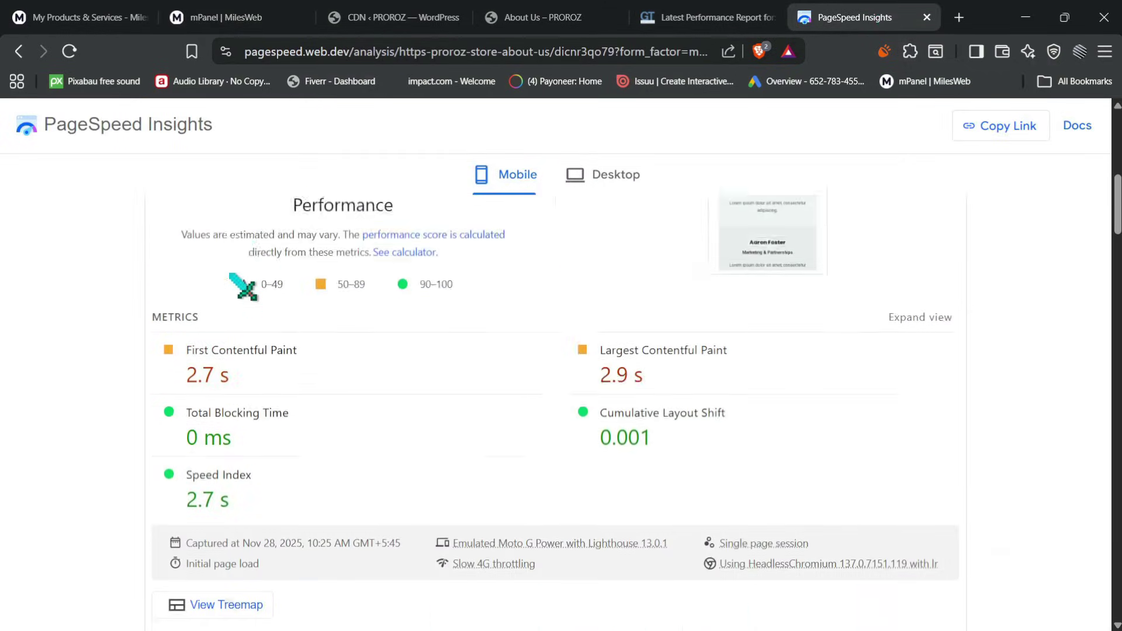
left_click(605, 176)
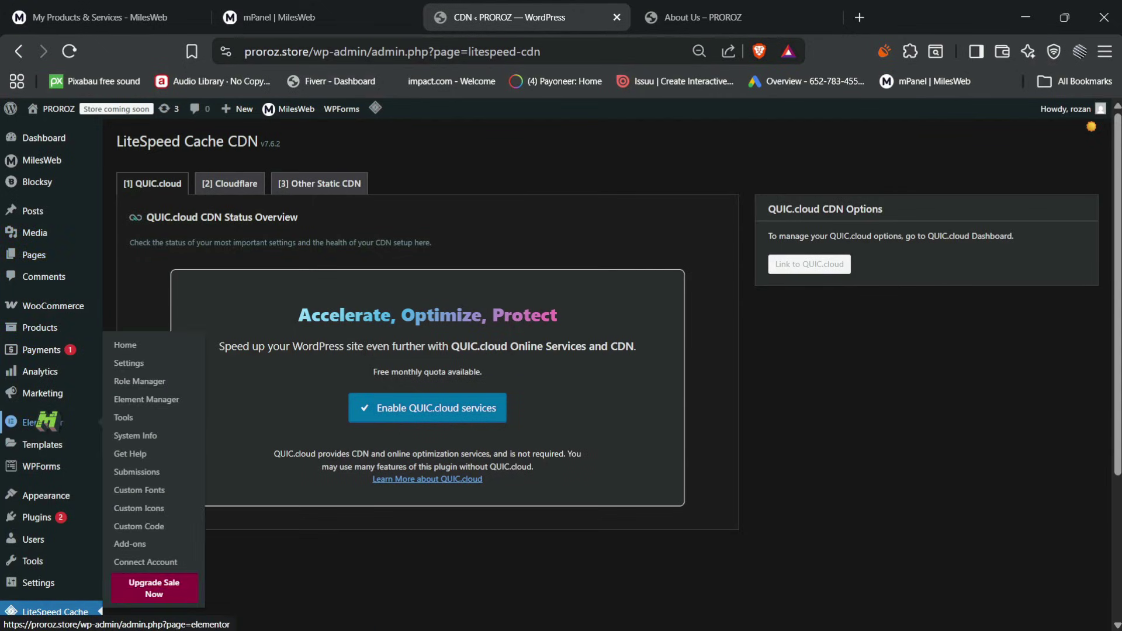
Install the bbPress forum plugin from Add Plugins until it offers Activate
mouse_move(57, 514)
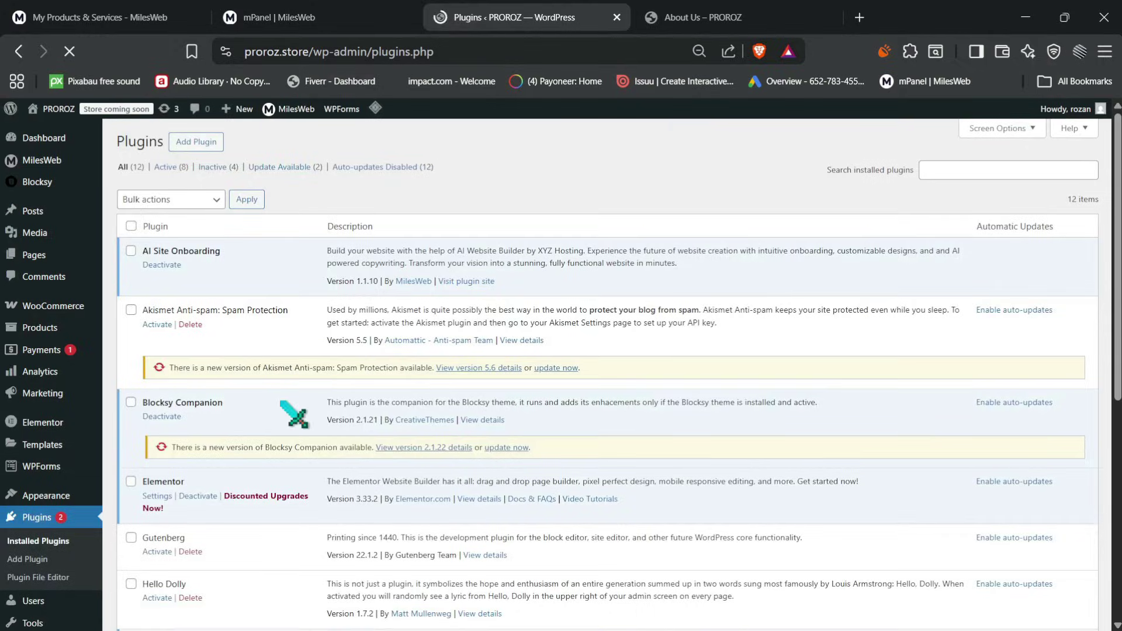
scroll(294, 414, "down", 5)
scroll(294, 413, "up", 5)
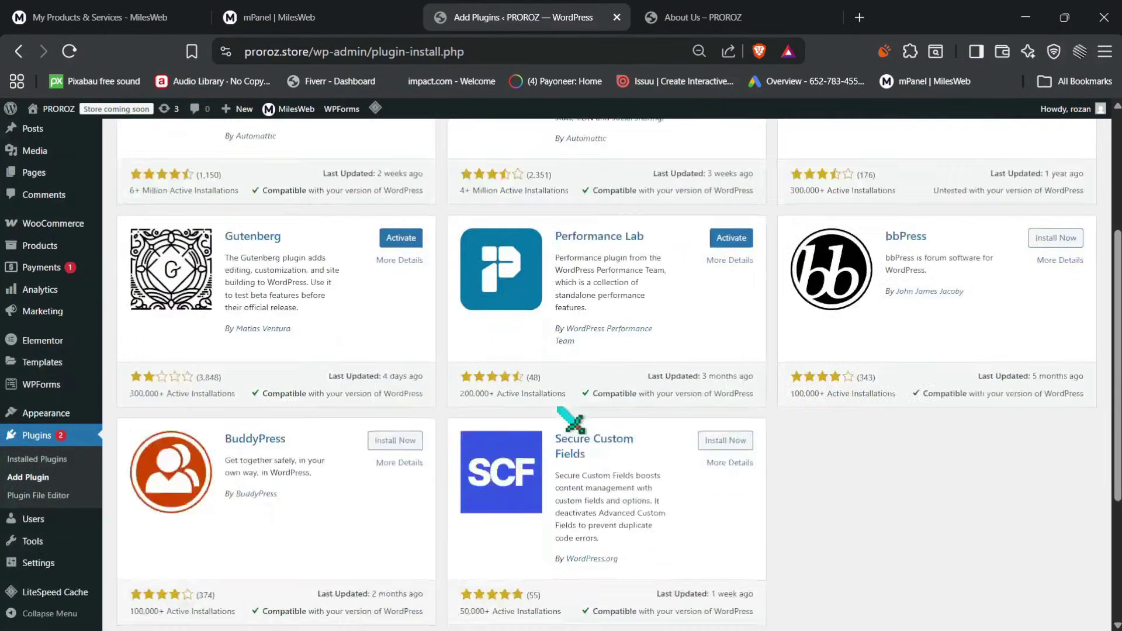
scroll(576, 426, "down", 4)
left_click(1059, 236)
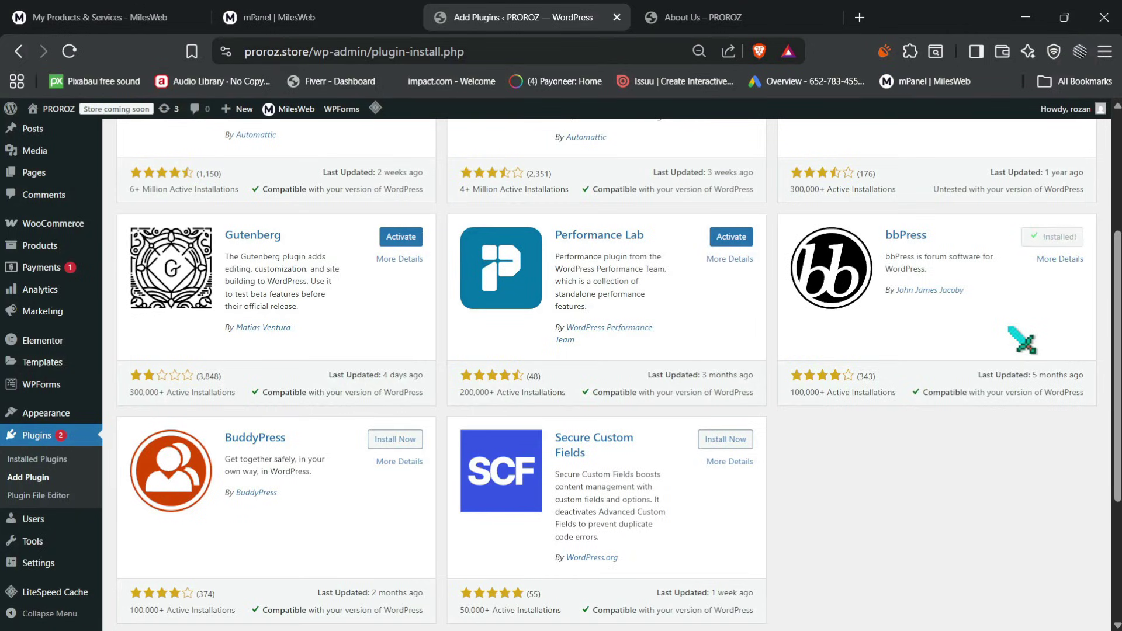
scroll(1021, 340, "up", 5)
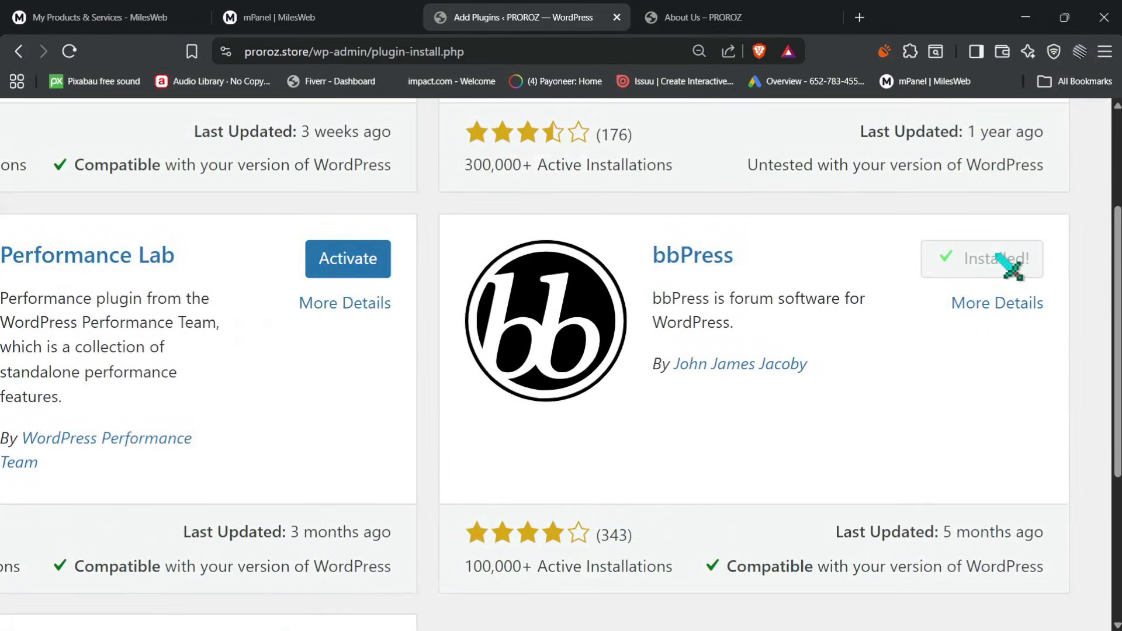
scroll(1011, 266, "down", 5)
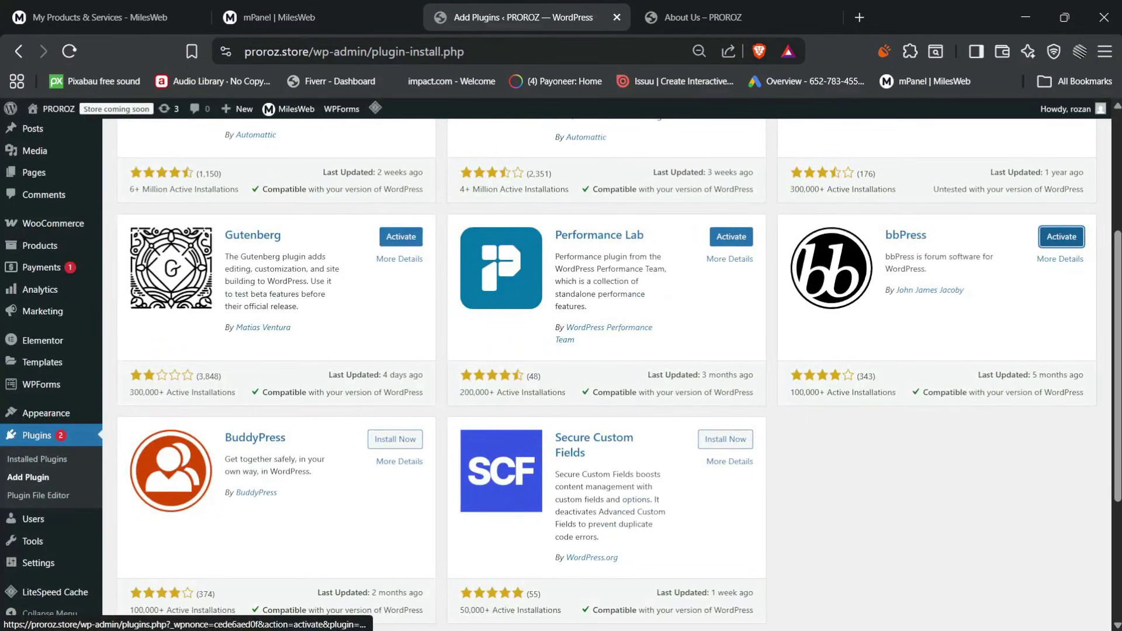
mouse_move(1071, 627)
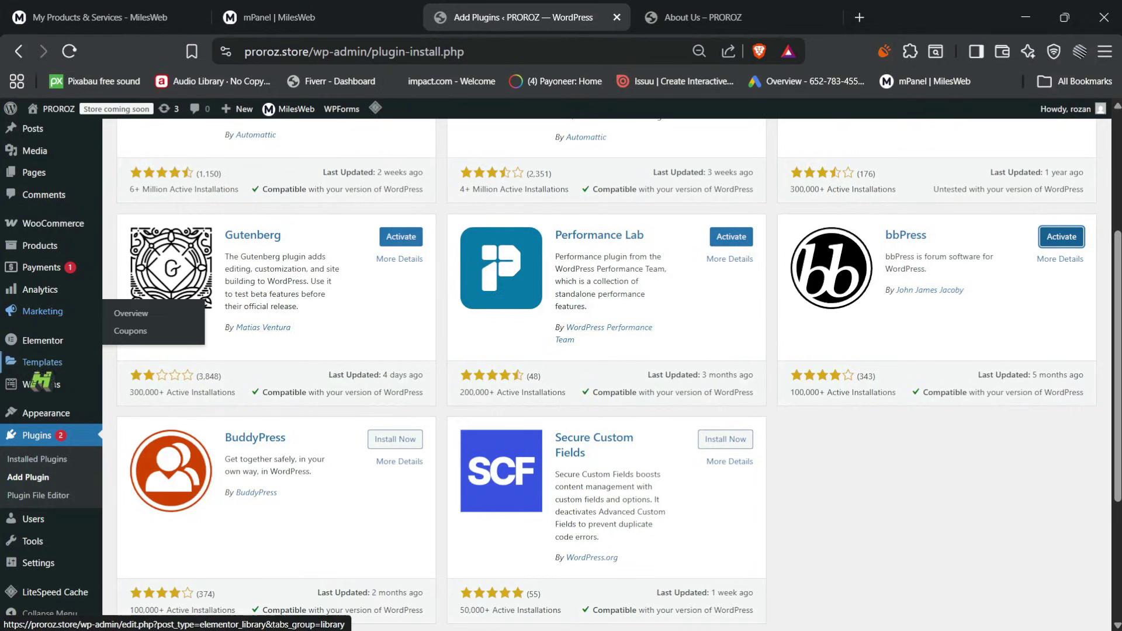
From Elementor's home page, install Site Mailer – SMTP Replacement 1.3.0 and return to the plugin installer
left_click(37, 340)
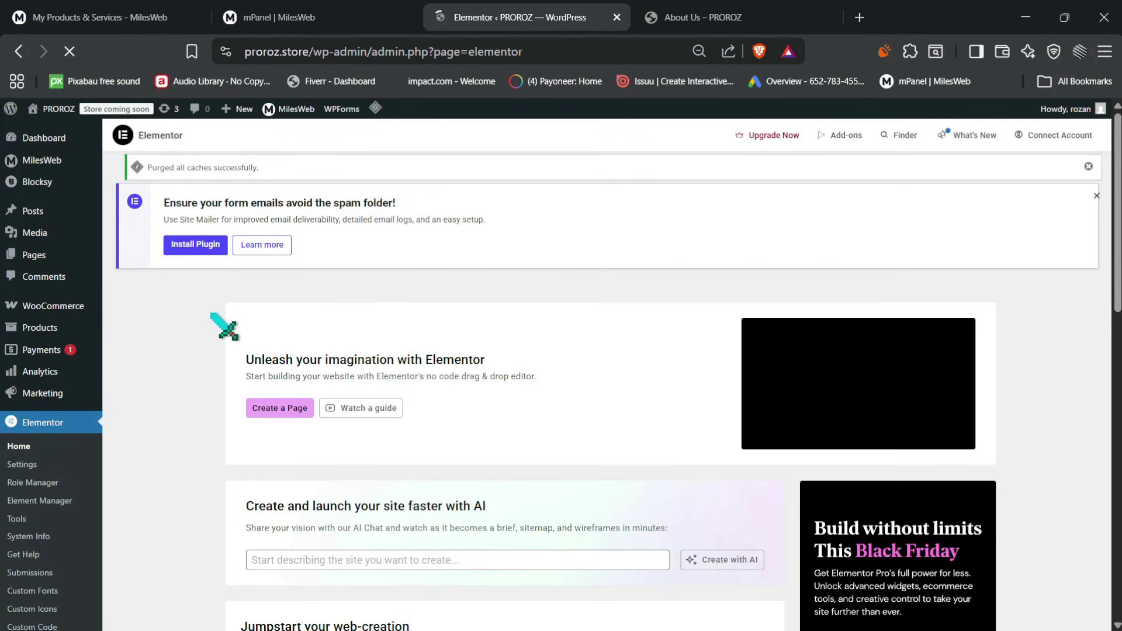
scroll(224, 326, "down", 3)
scroll(225, 326, "up", 3)
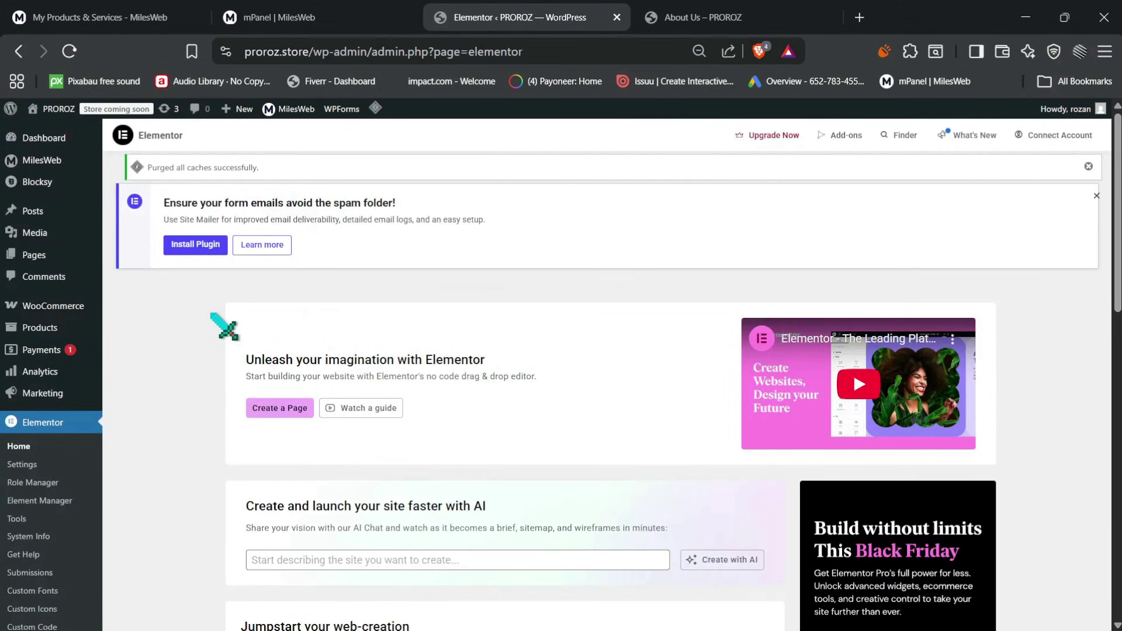
scroll(225, 416, "down", 5)
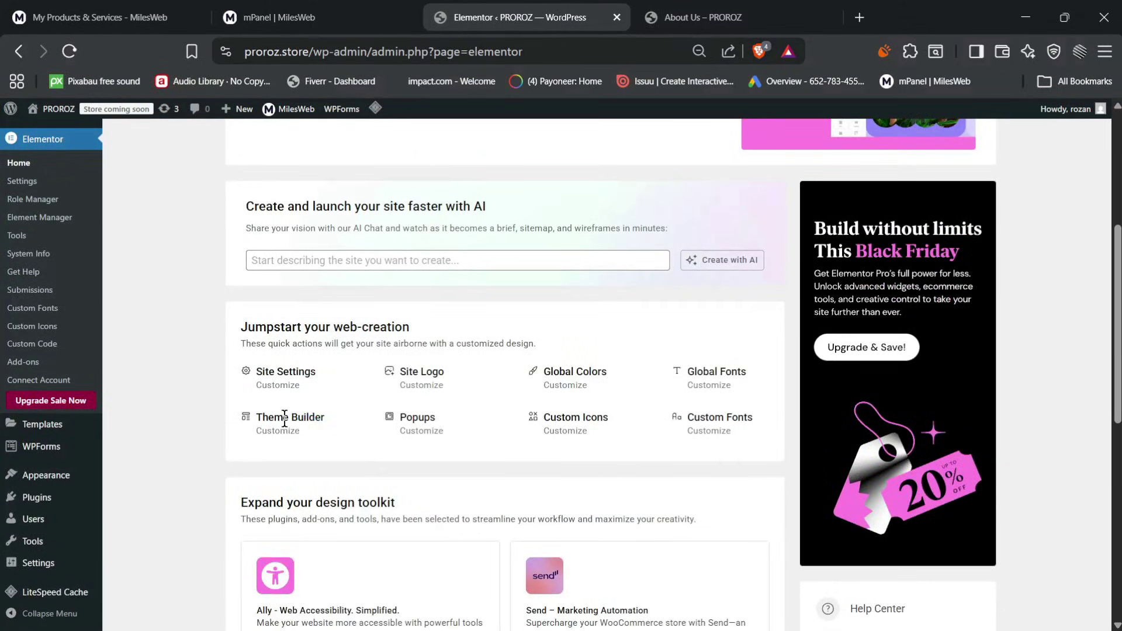
scroll(409, 392, "down", 5)
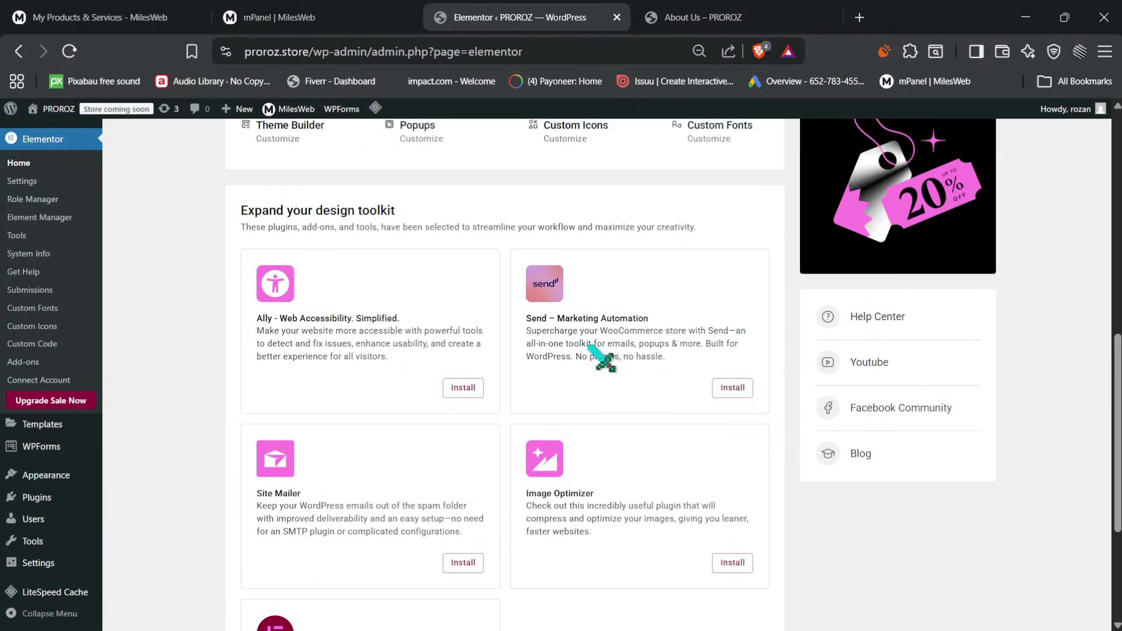
scroll(458, 475, "down", 2)
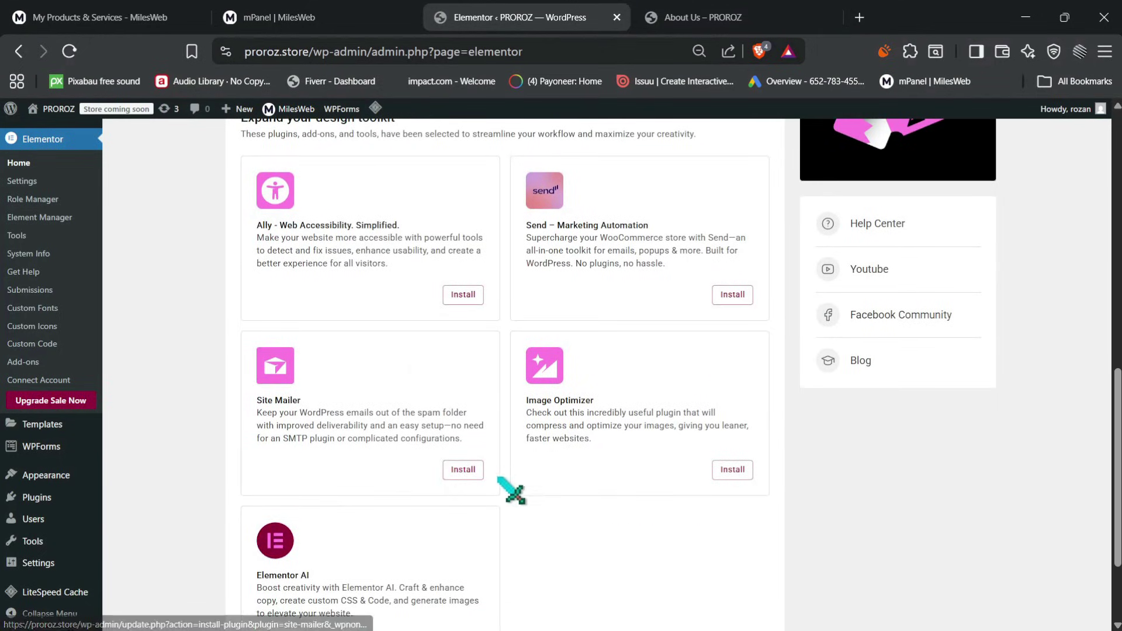
left_click(464, 470)
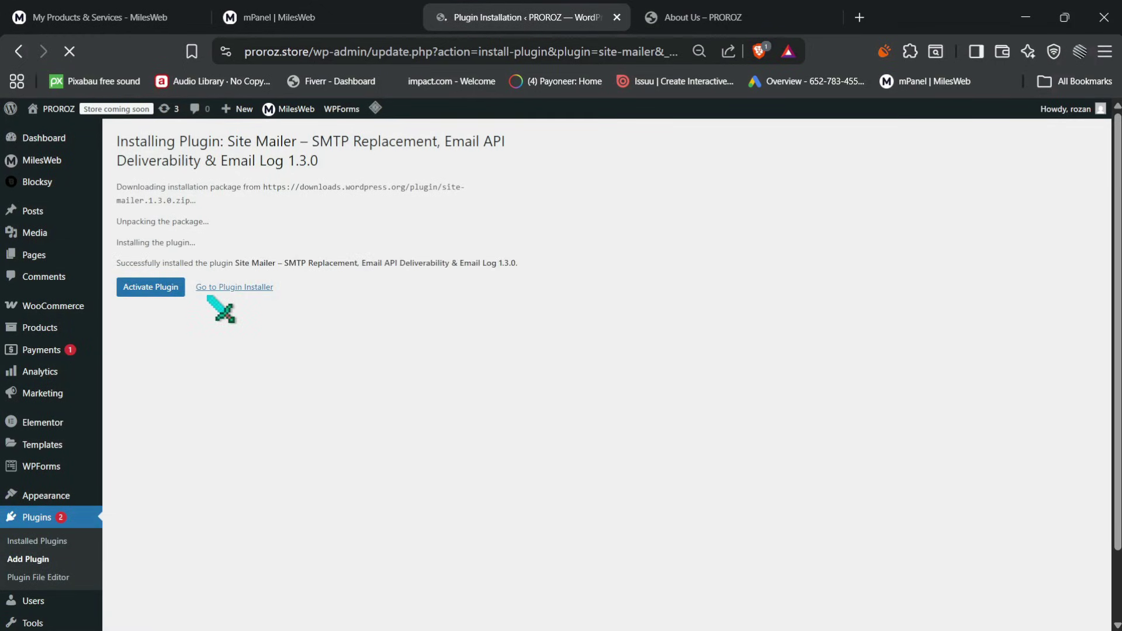
left_click(237, 286)
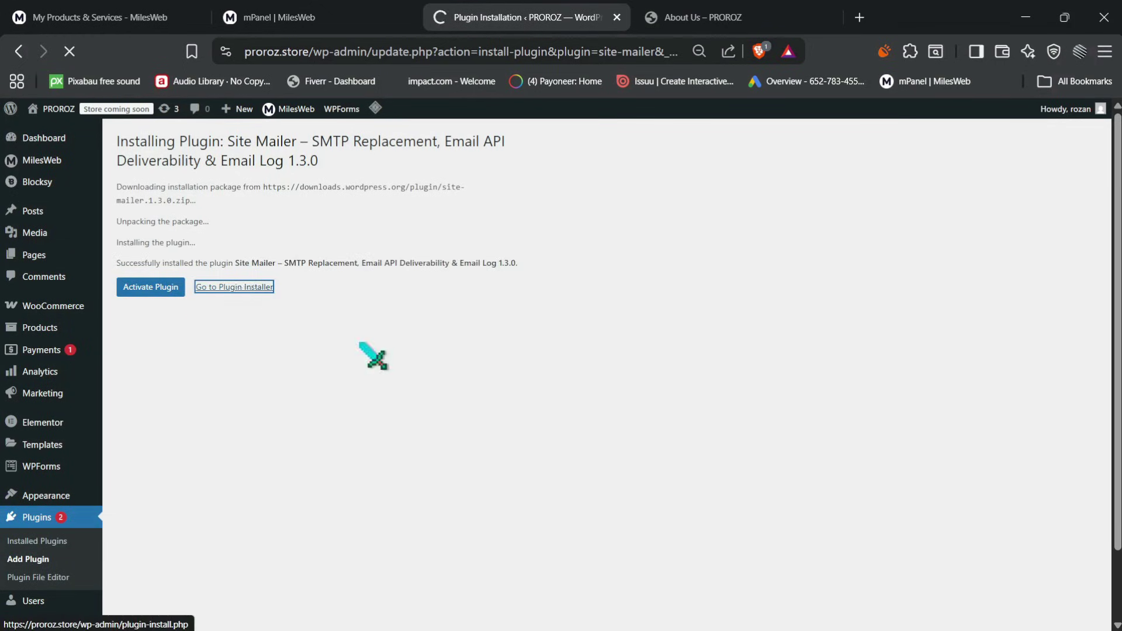
Open Tools > Site Health, highlight its heading and Good status, then return to mPanel
scroll(46, 485, "down", 3)
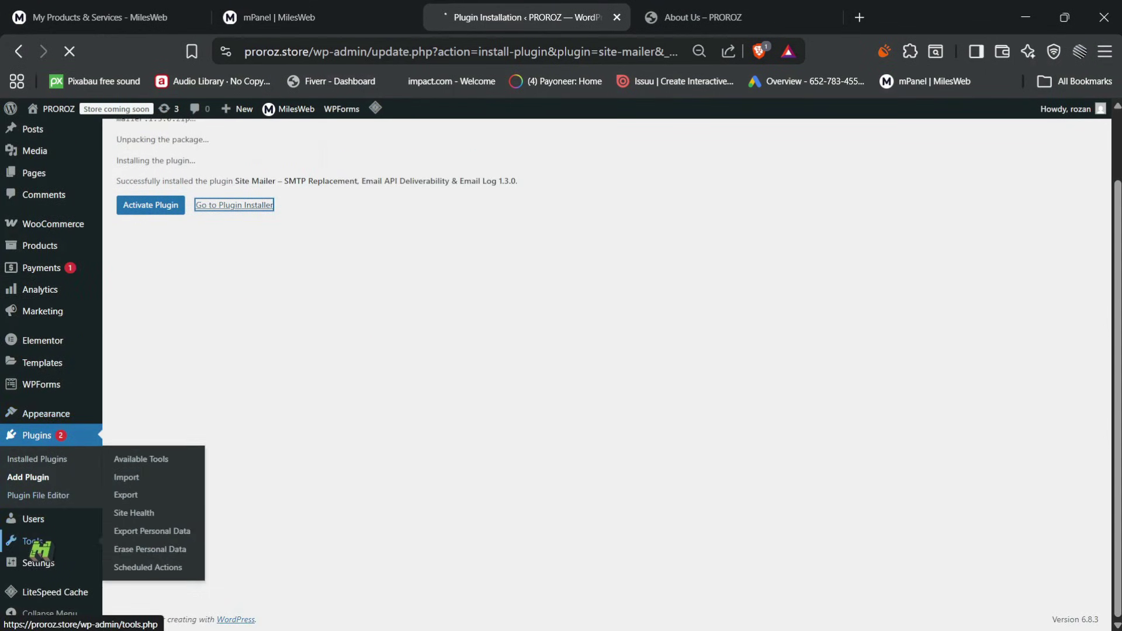
left_click(33, 416)
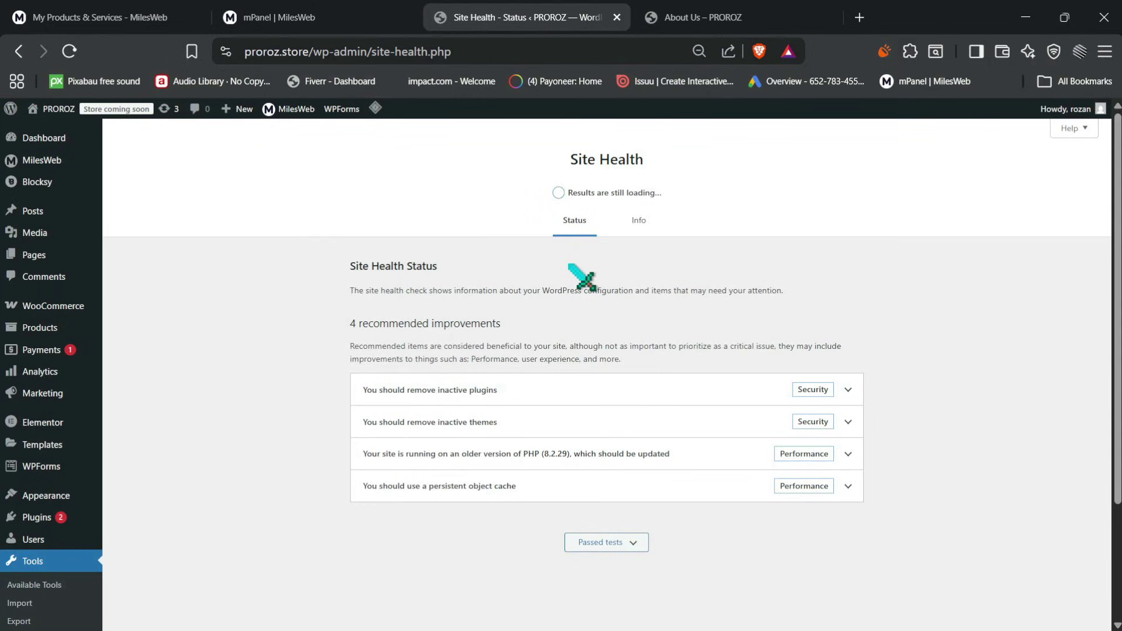
left_click_drag(564, 173, 664, 163)
left_click(678, 165)
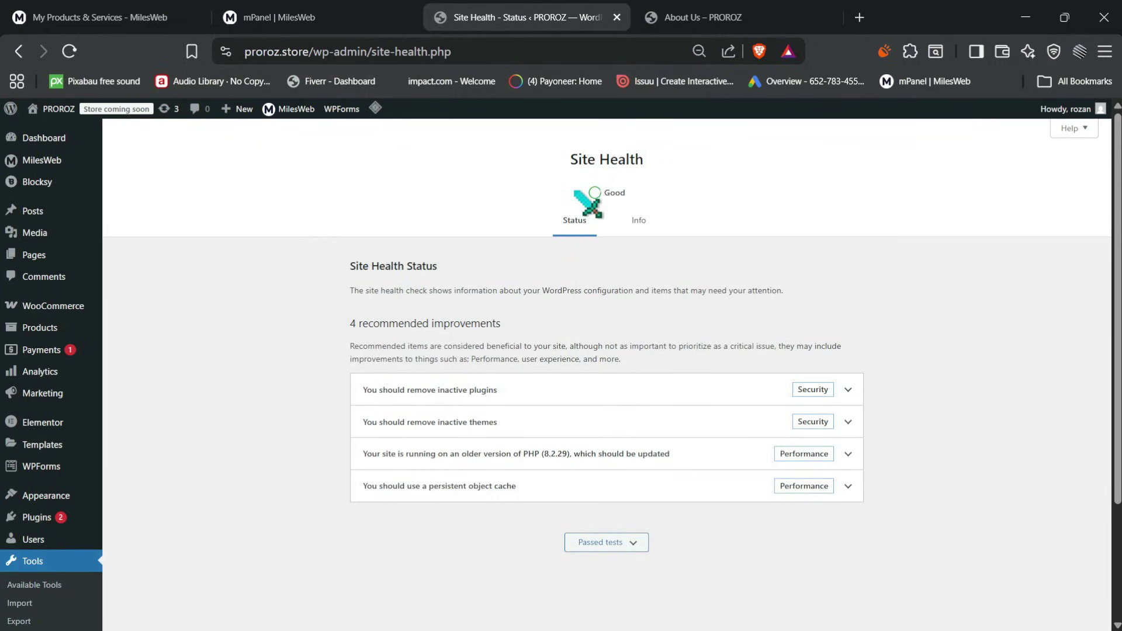
left_click_drag(575, 191, 649, 191)
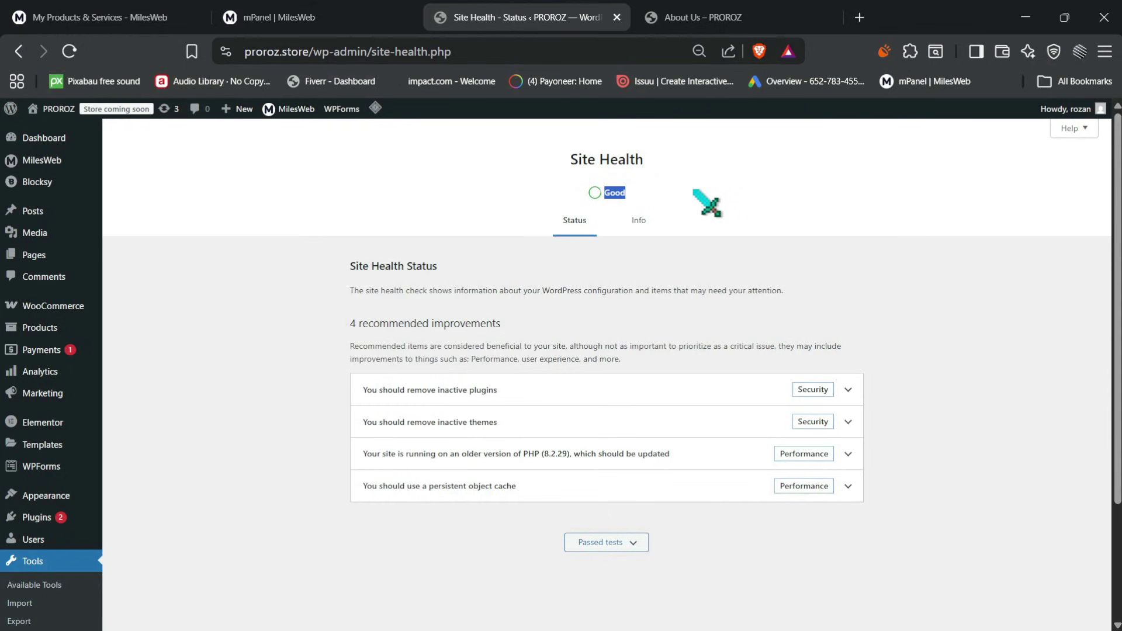
key("ctrl+shift+Tab")
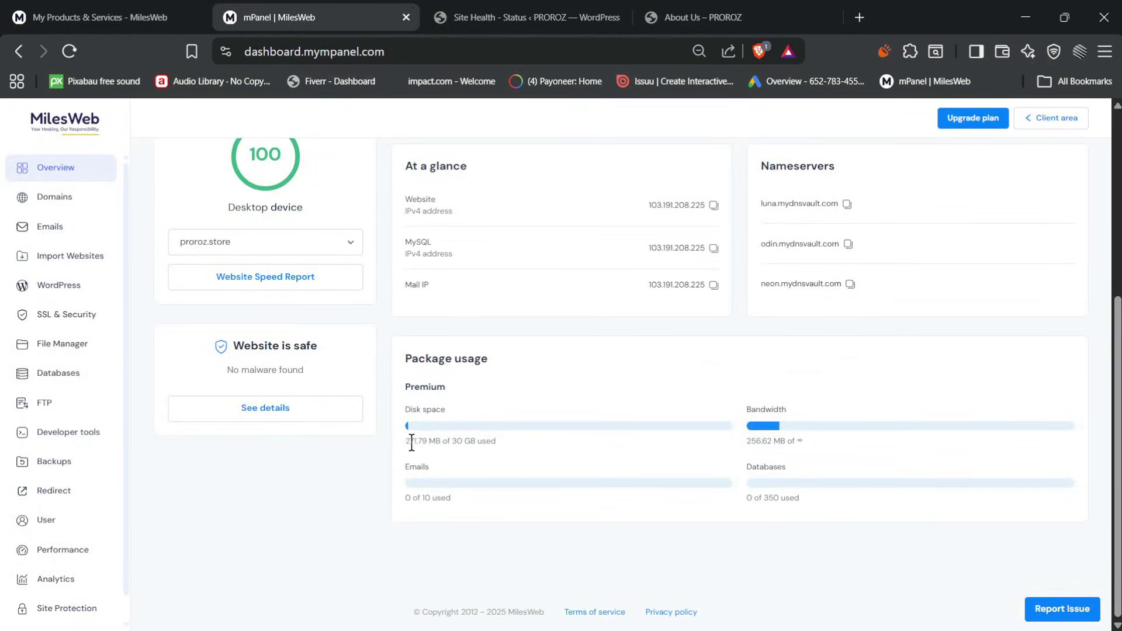
Highlight the 271.79 MB of 30 GB disk usage, scroll the dashboard, then go to My Products & Services
left_click_drag(410, 441, 506, 448)
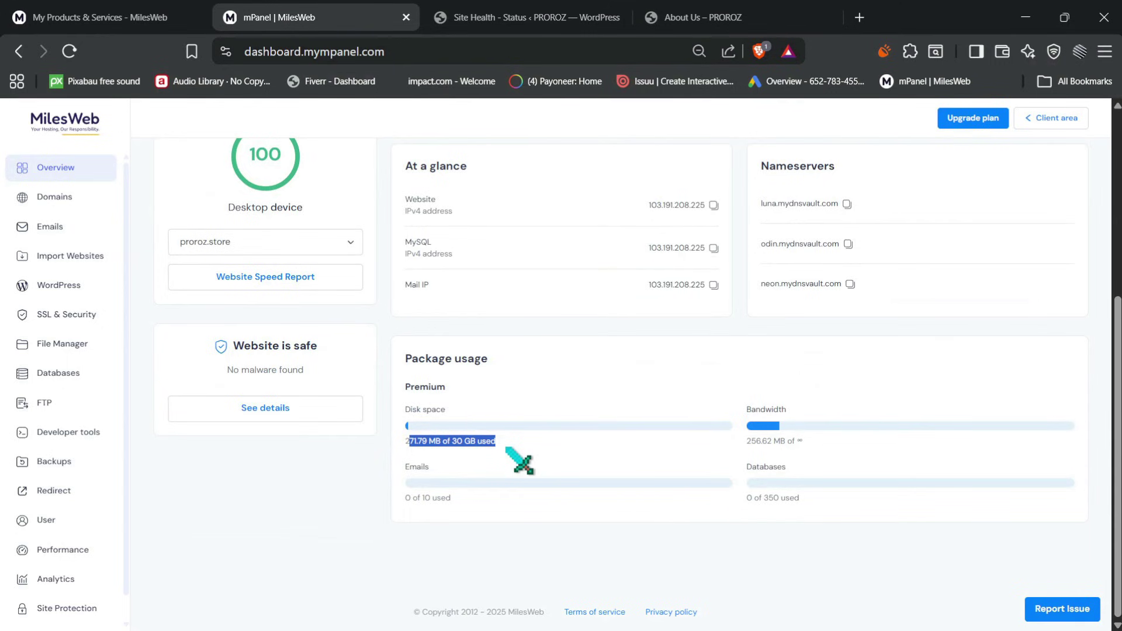
scroll(520, 461, "up", 5)
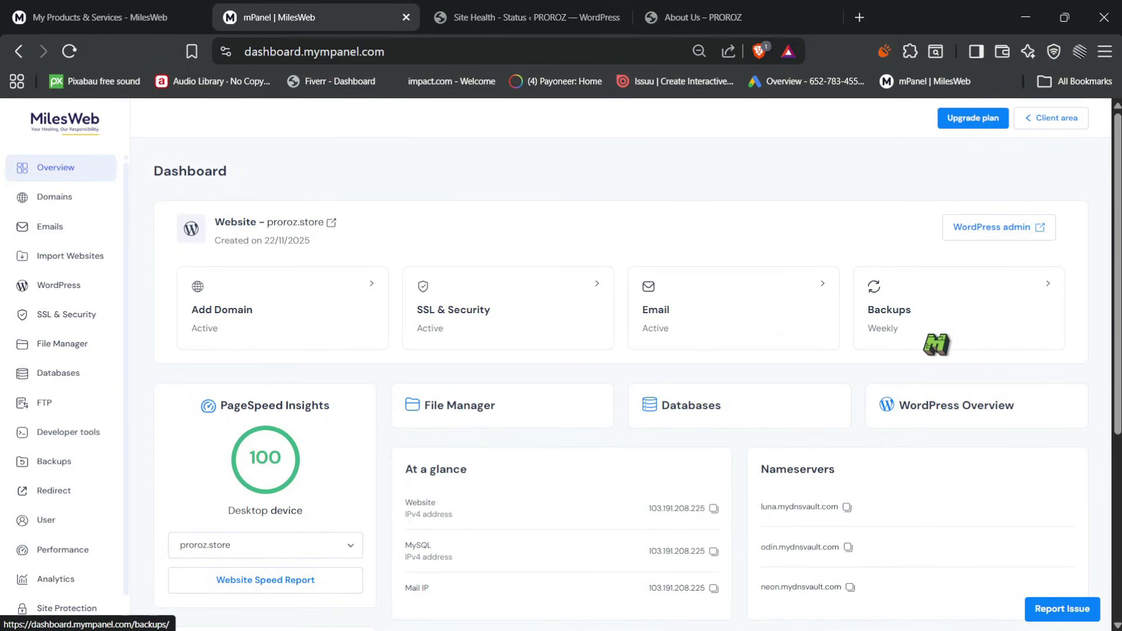
scroll(730, 388, "down", 2)
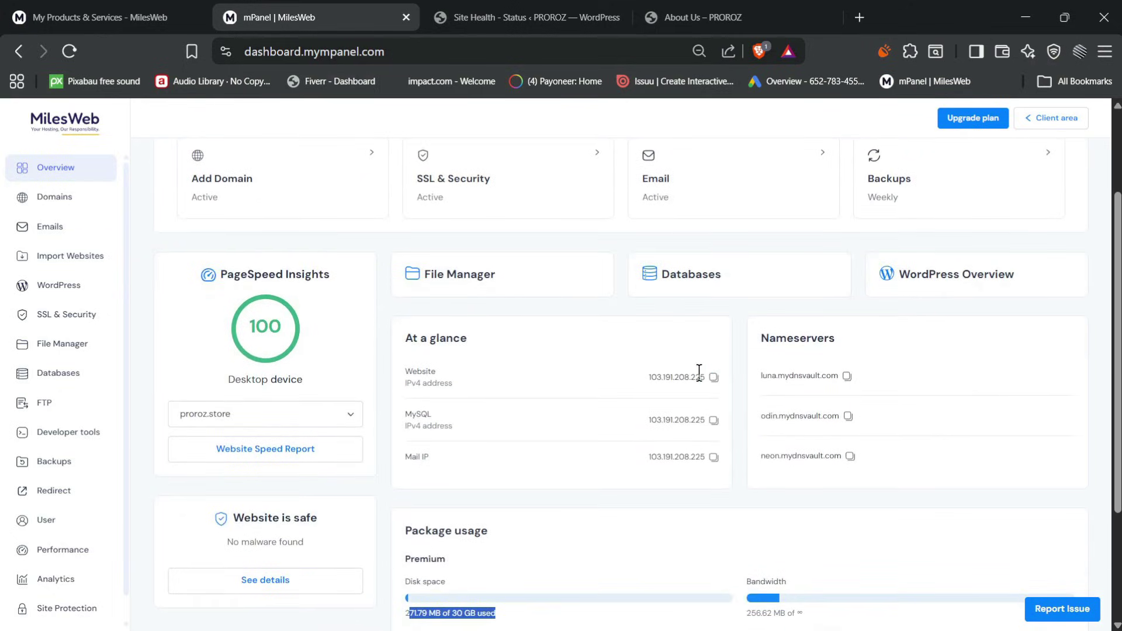
scroll(581, 397, "down", 2)
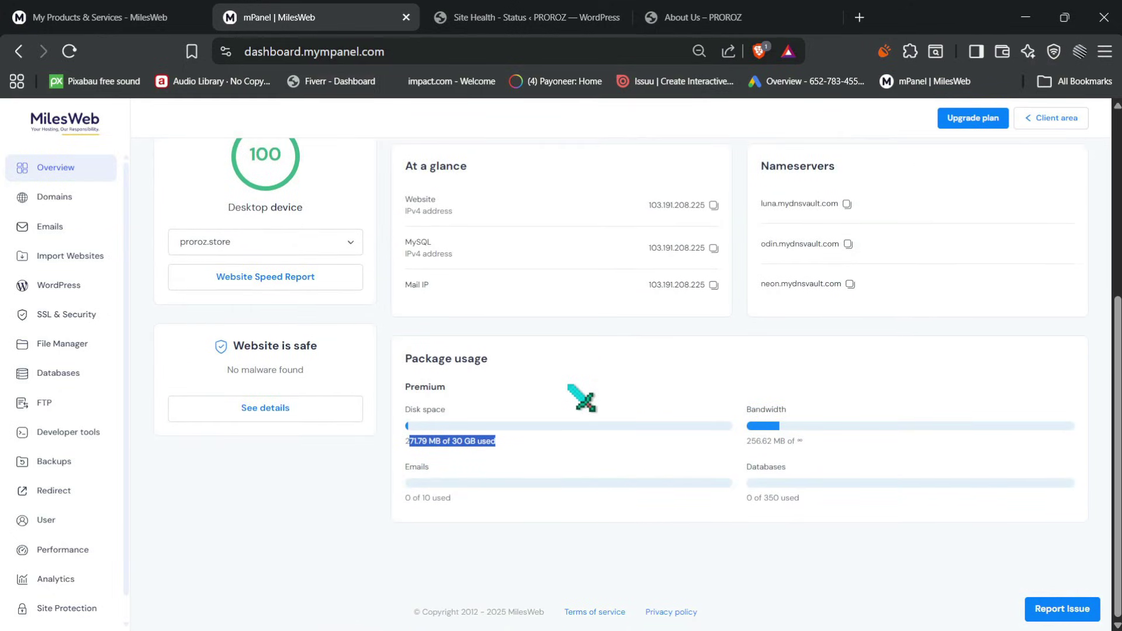
scroll(582, 397, "up", 1)
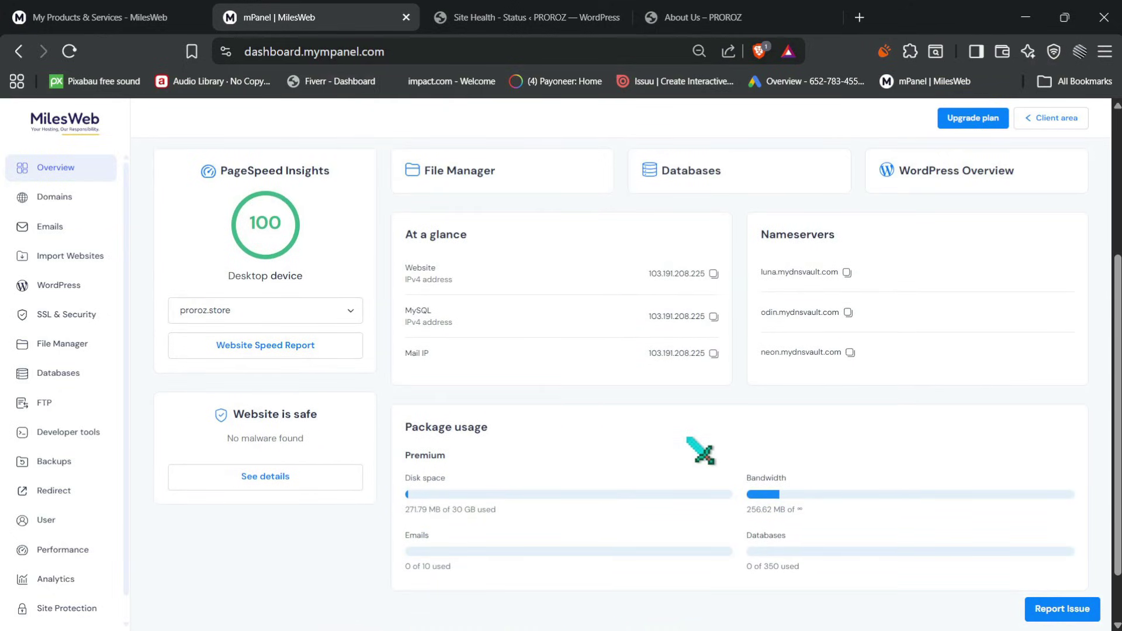
scroll(701, 450, "up", 4)
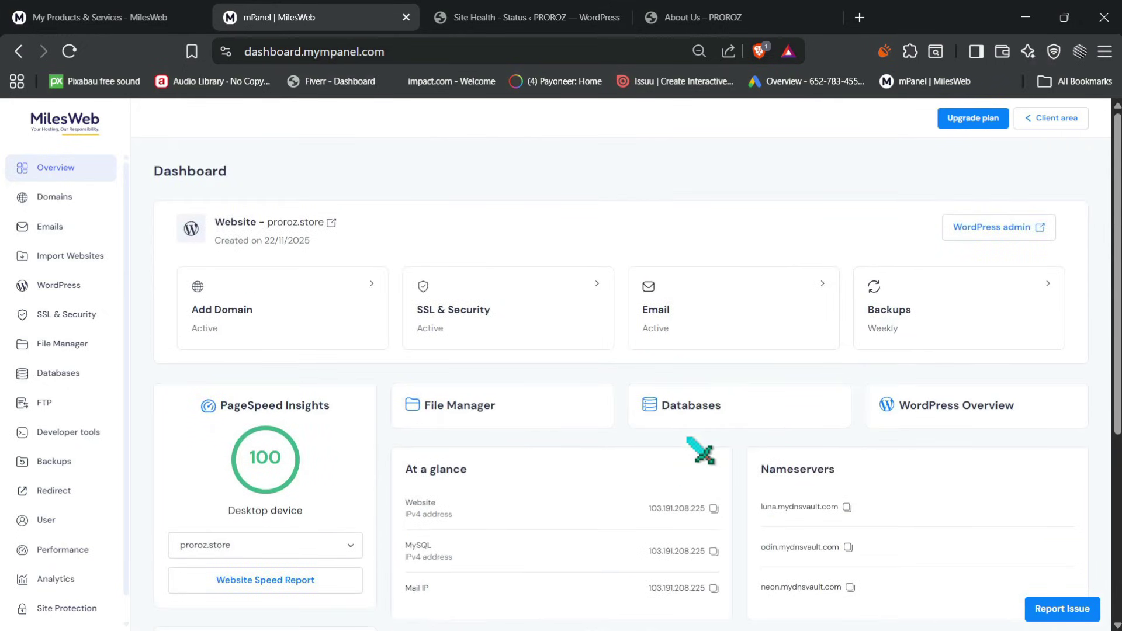
key("ctrl+shift+Tab")
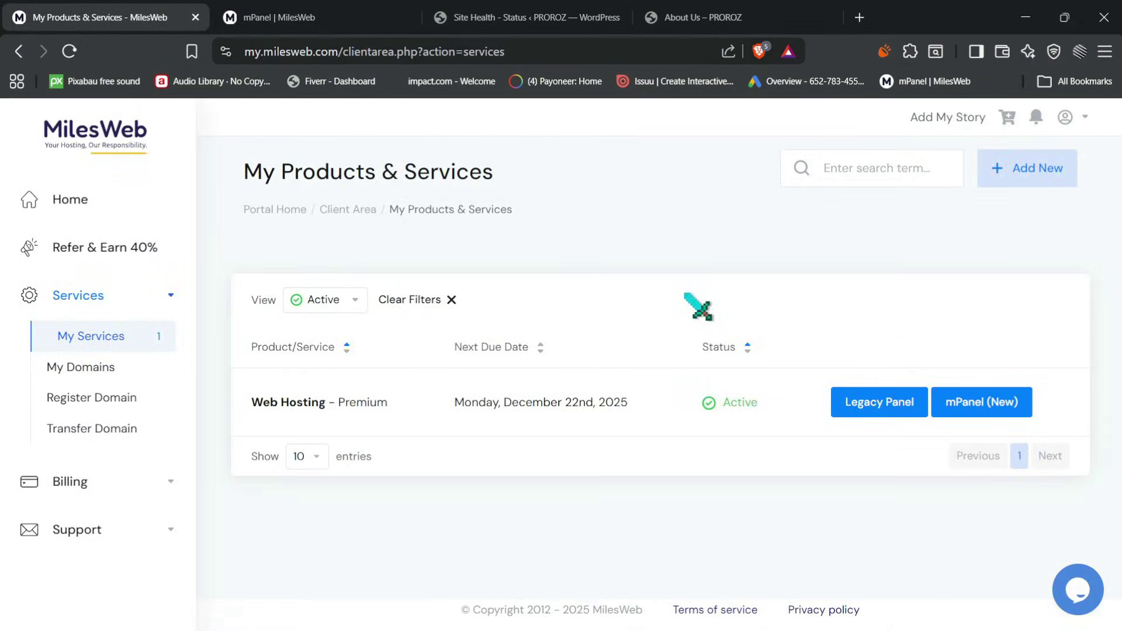
Open the live support chat and ask 'how do i chckk my peformance ?'
left_click(1075, 587)
type("h")
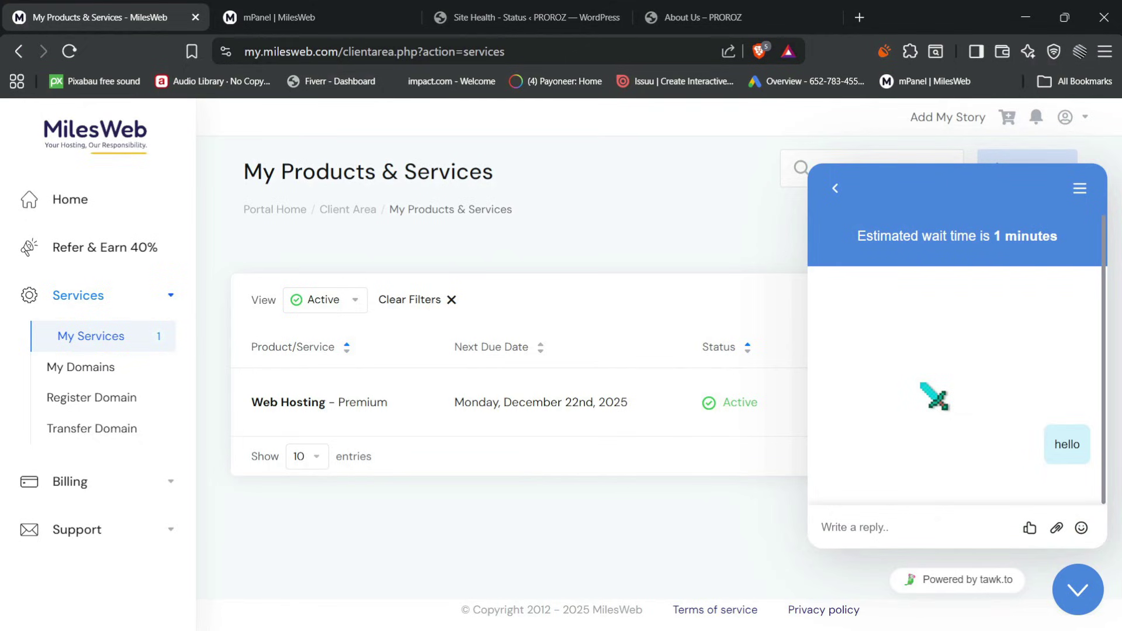
mouse_move(1090, 626)
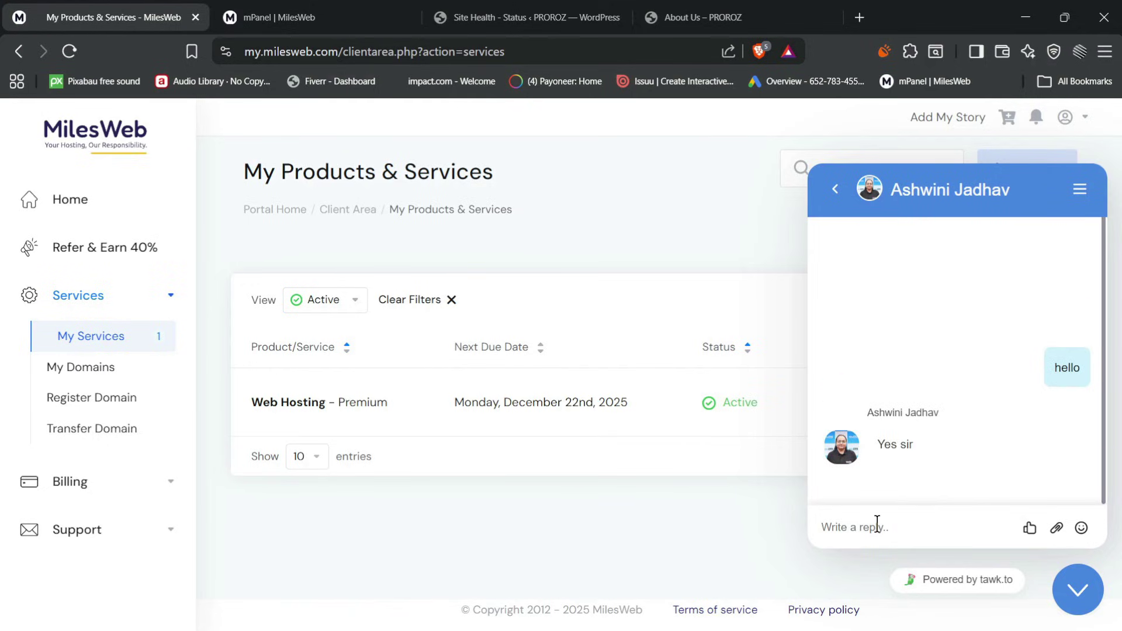
type("how do i")
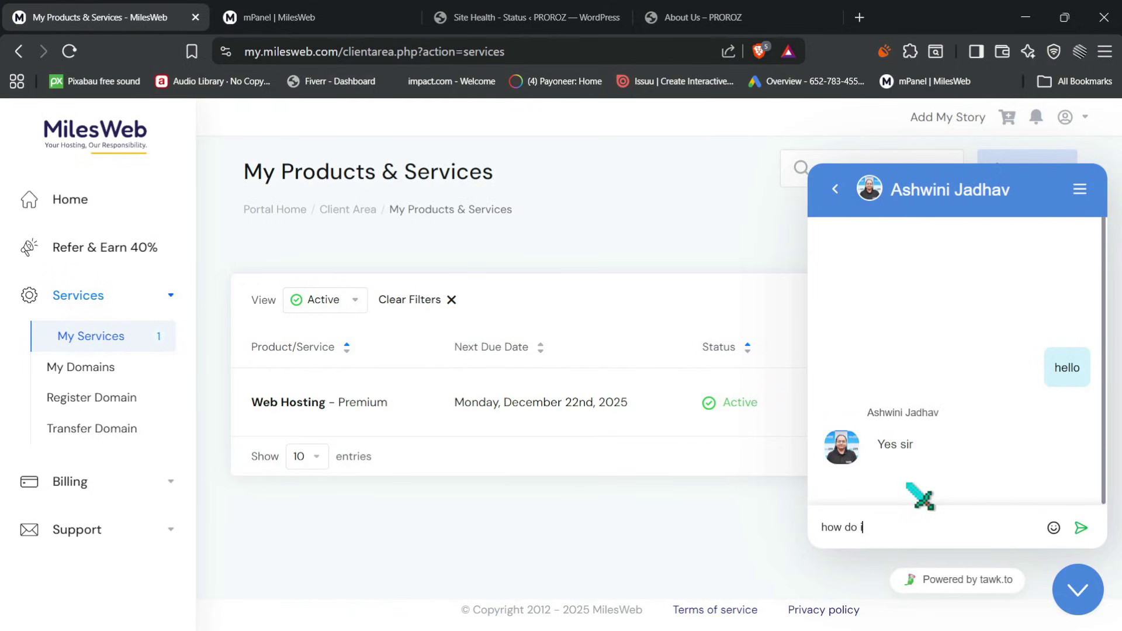
type(" chck")
type("k my pe")
type("formance ")
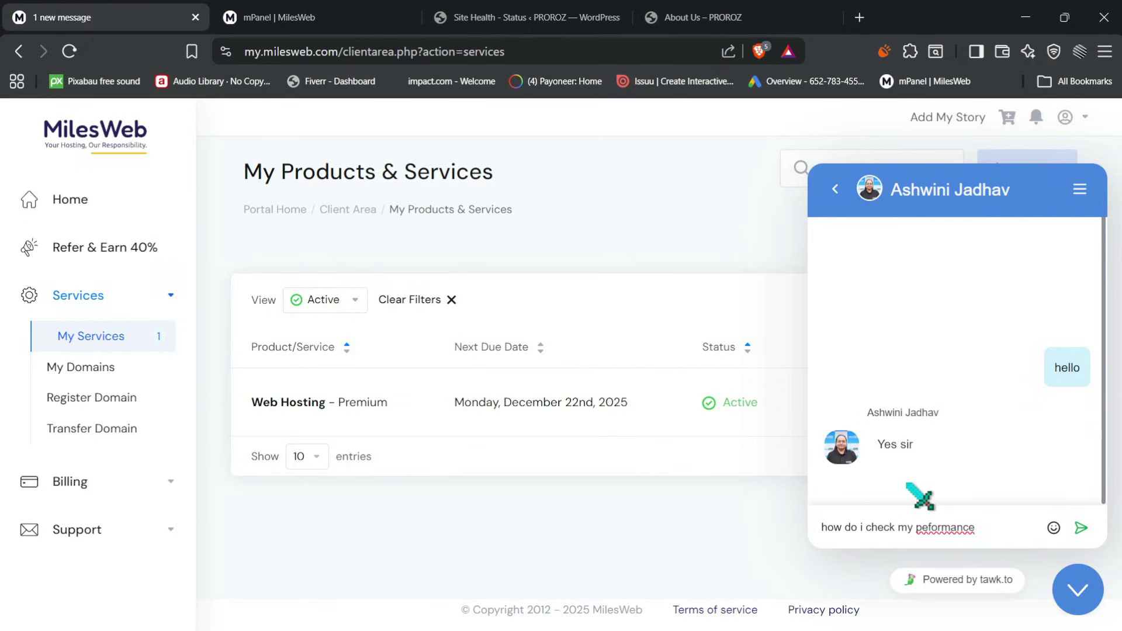
type("?")
key("Return")
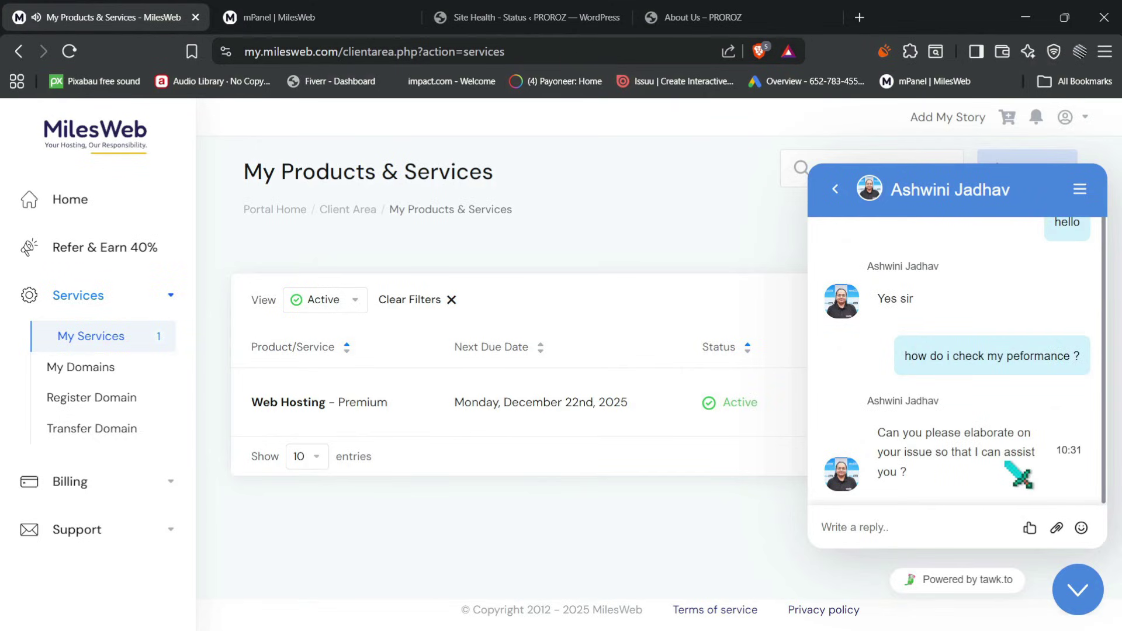
Clarify with 'Iike i wanna to checkinsight', then go back to the client area home
left_click(881, 524)
type("I")
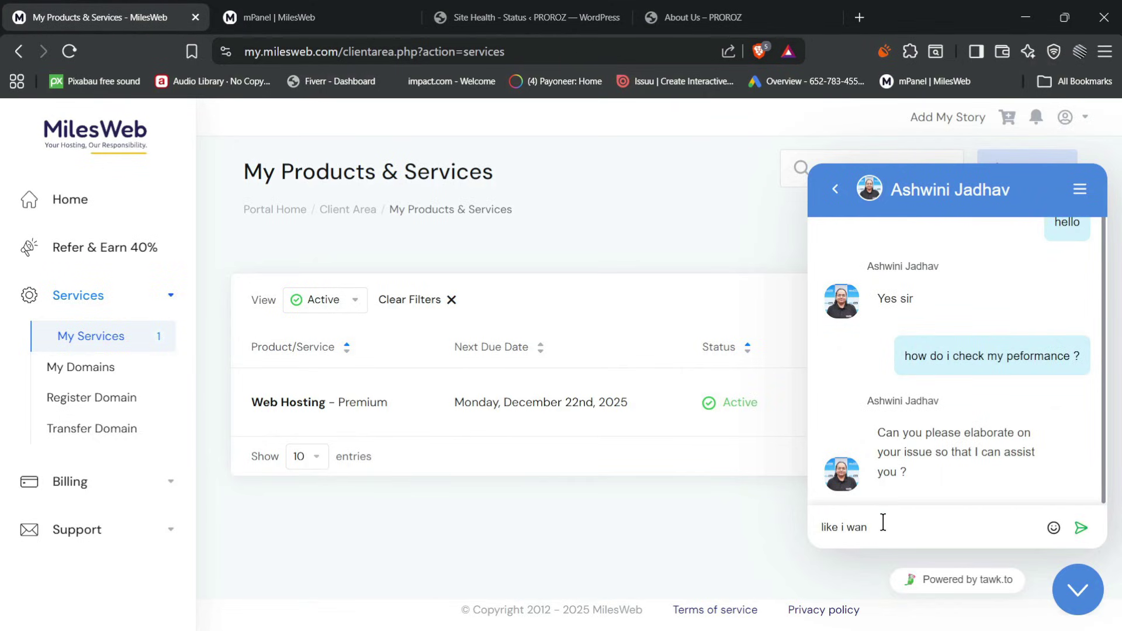
type("ike i wanna to checkinsight ?")
key("BackSpace")
key("BackSpace")
key("Return")
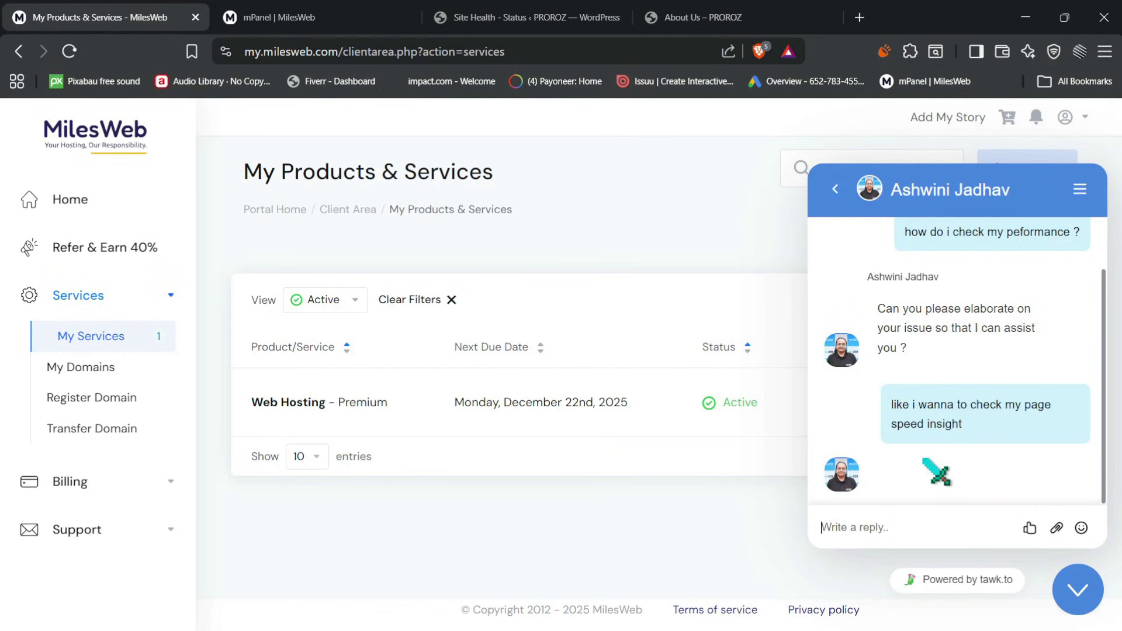
key("alt+Left")
Reply 'sure' to the support agent, then minimize the chat window
left_click(853, 528)
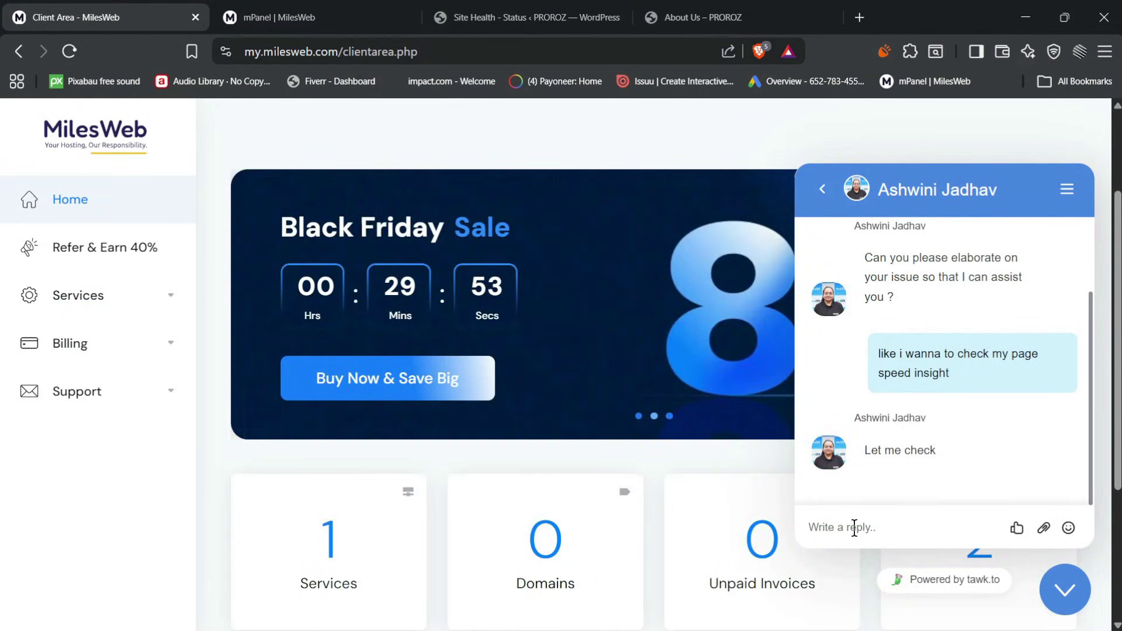
type("sure")
key("Return")
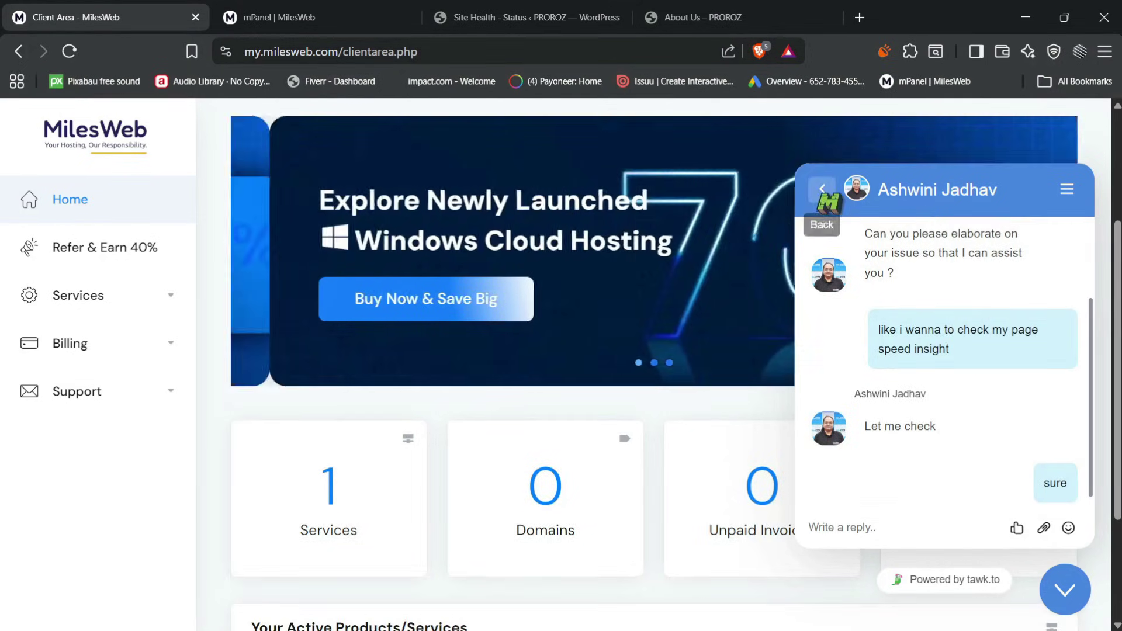
left_click(823, 189)
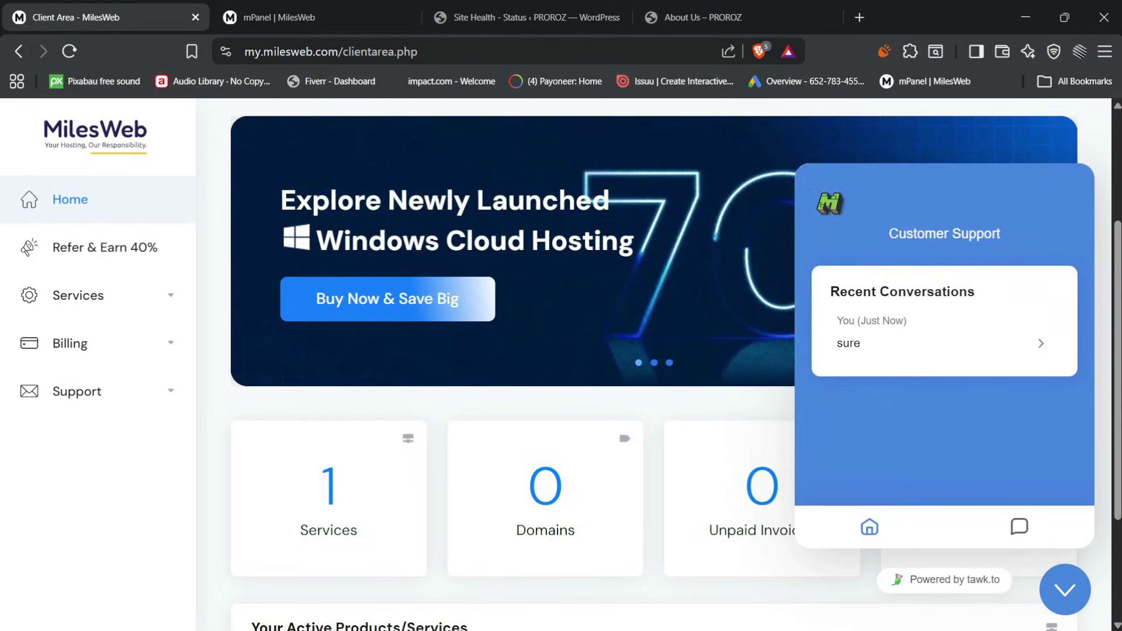
left_click(910, 353)
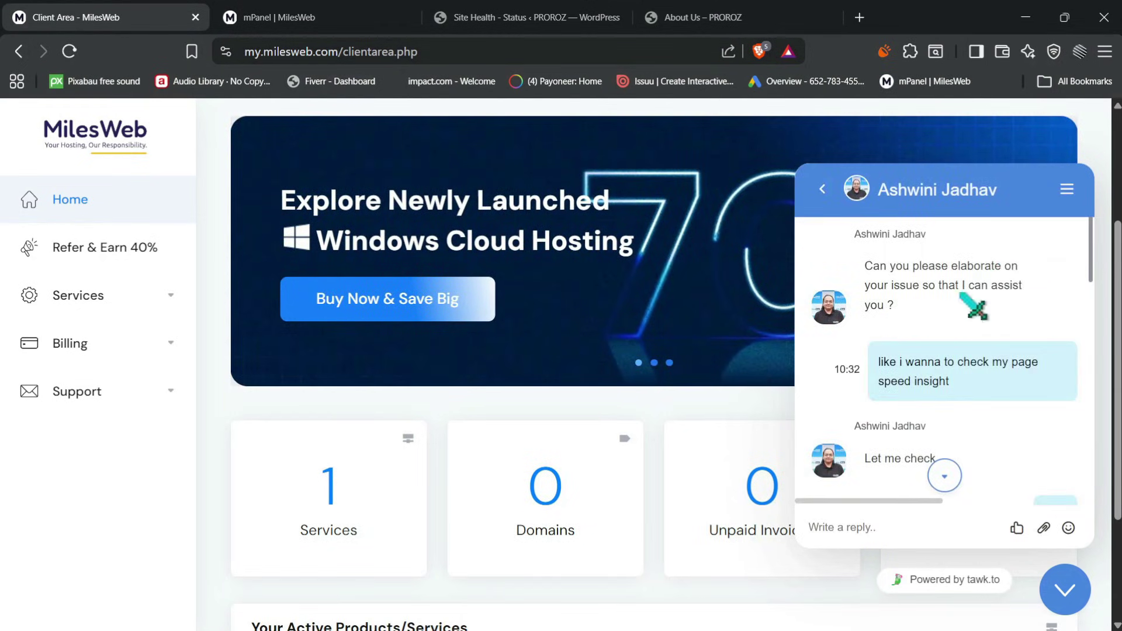
left_click(1063, 589)
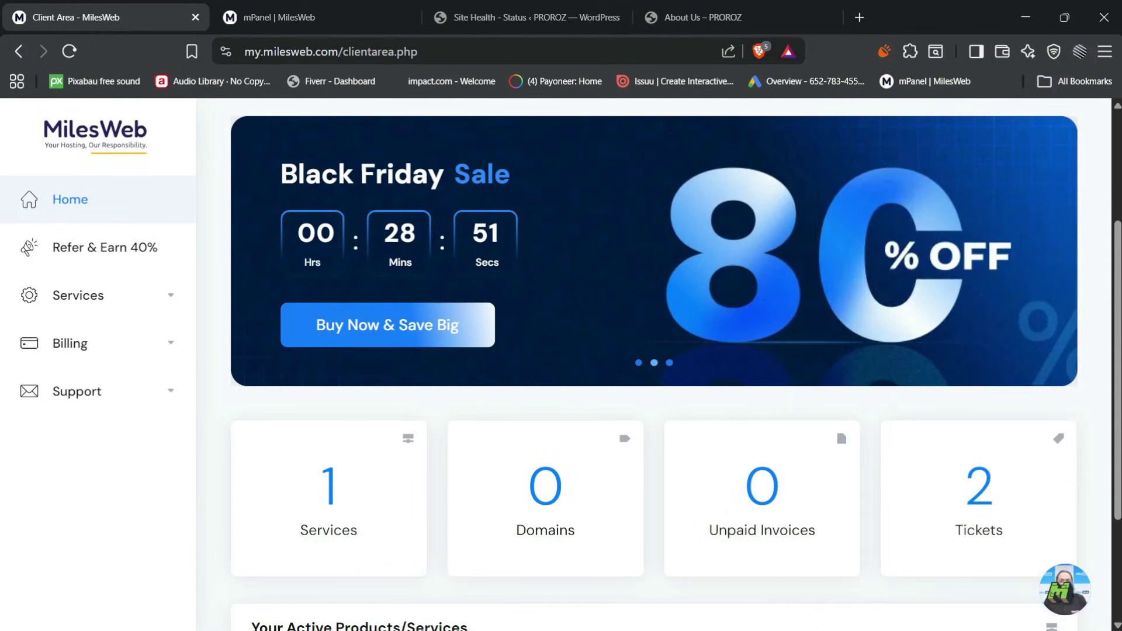
Open My Products & Services and highlight the Web Hosting – Premium product name
scroll(762, 488, "down", 1)
scroll(769, 492, "down", 2)
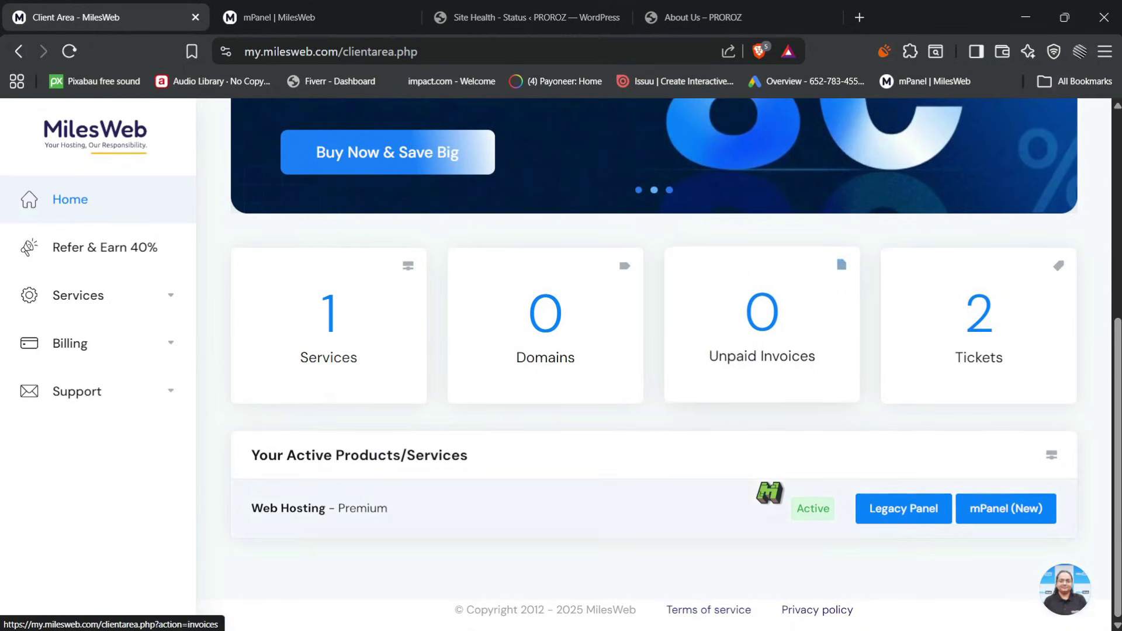
left_click(336, 341)
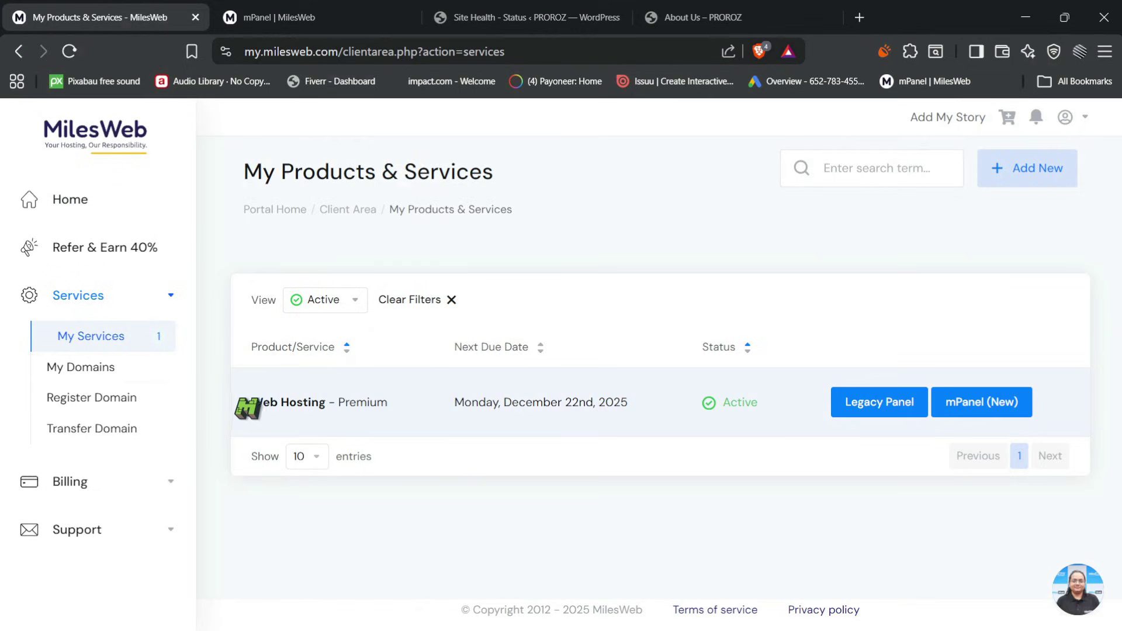
left_click_drag(242, 404, 416, 404)
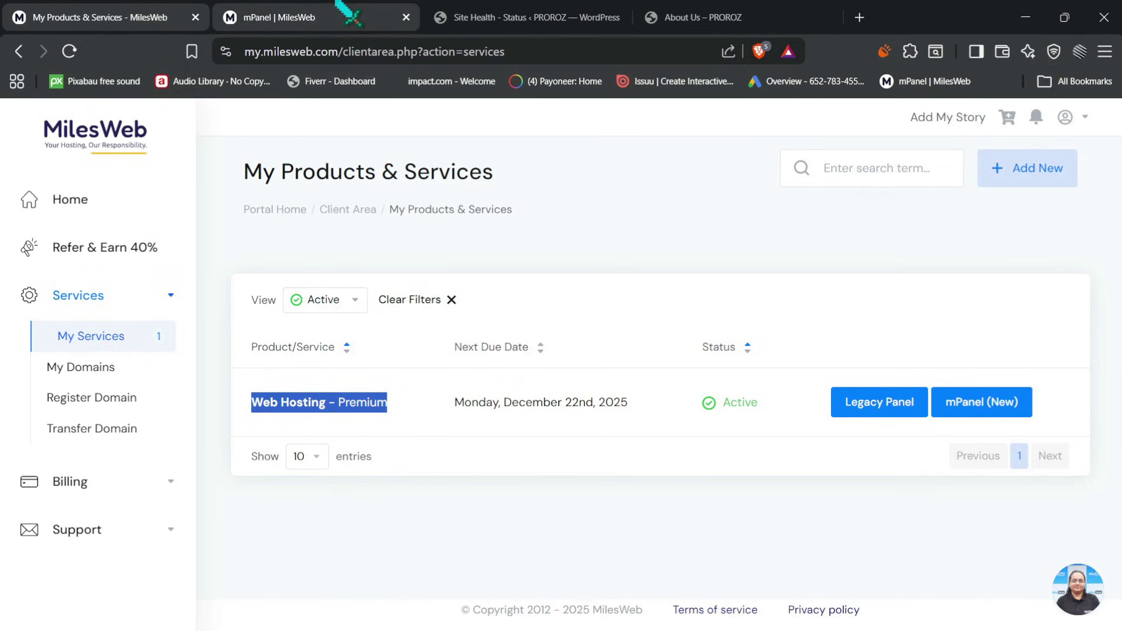
Check the mPanel and WordPress tabs, list all WordPress pages, and return to the client area
left_click(350, 12)
left_click(471, 18)
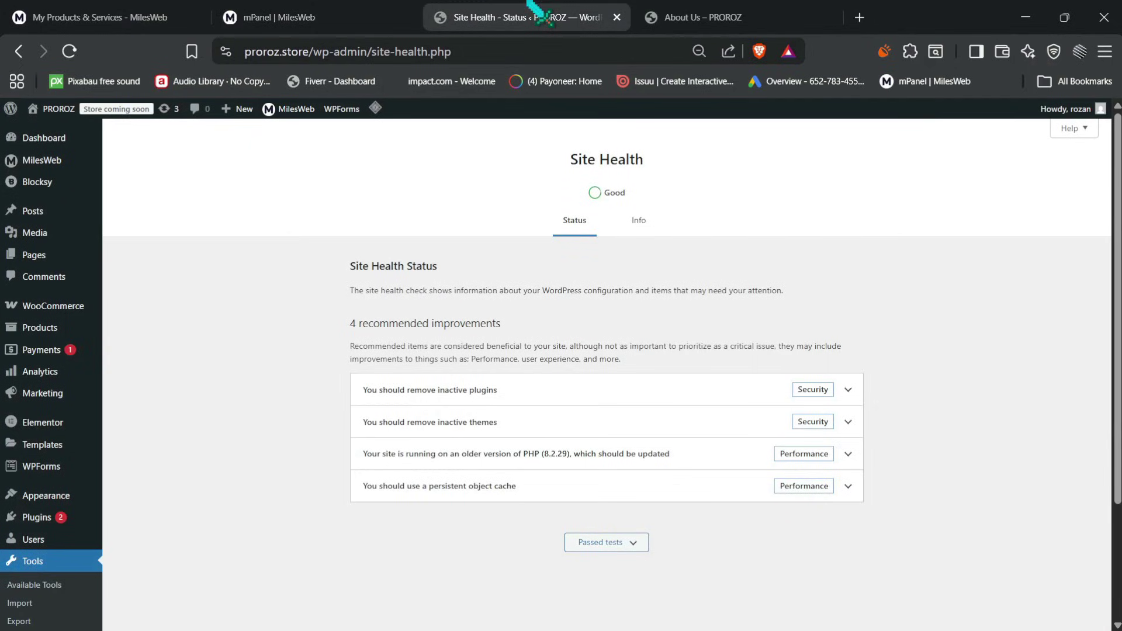
key("ctrl+Tab")
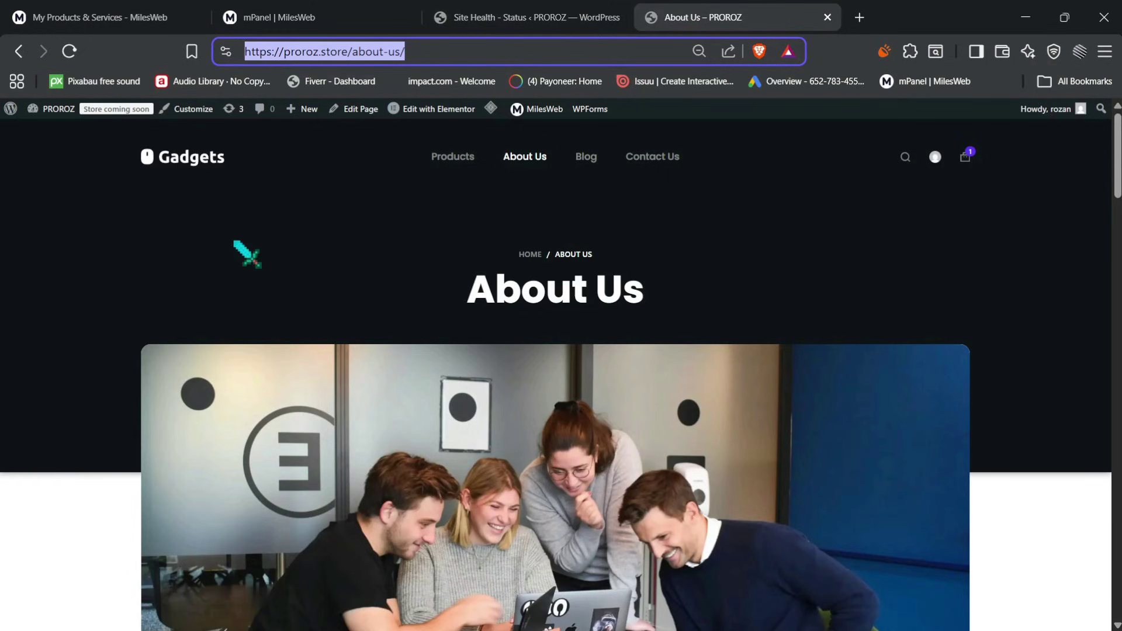
key("ctrl+shift+Tab")
mouse_move(88, 263)
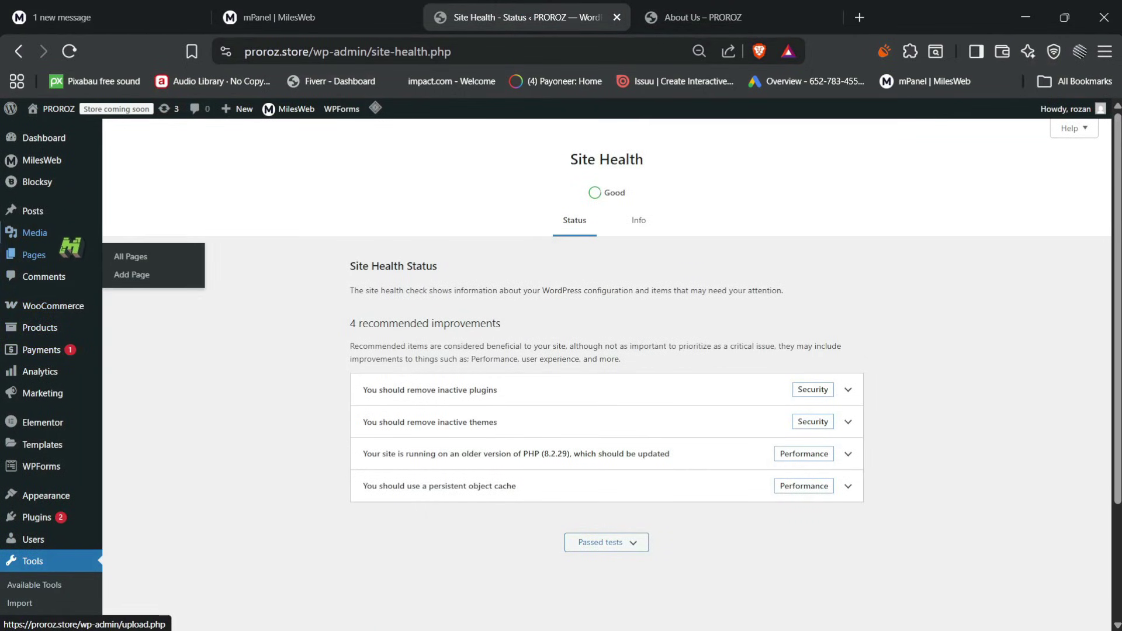
left_click(117, 260)
key("ctrl+1")
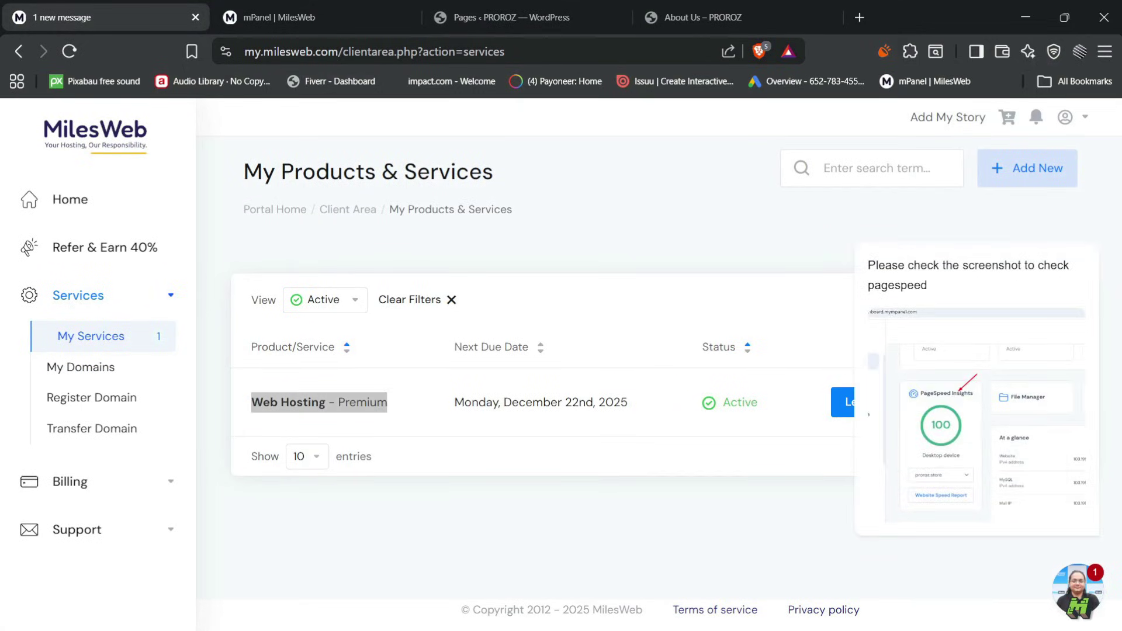
View the agent's enlarged PageSpeed screenshot, then reply 'ohh thanks :)'
left_click(959, 391)
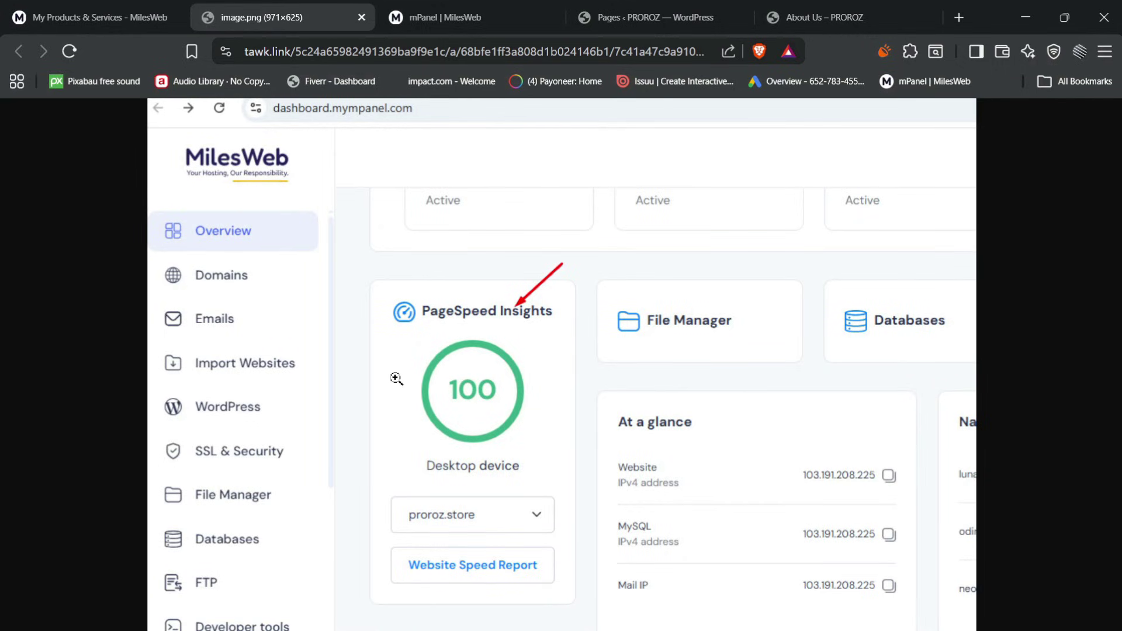
left_click(361, 17)
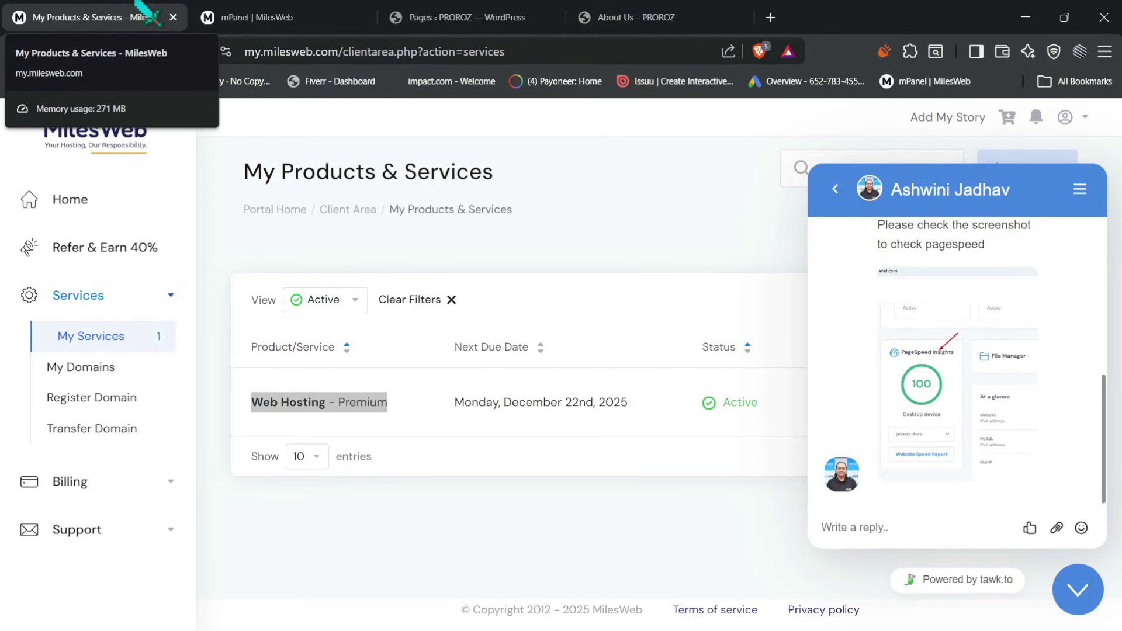
left_click(903, 528)
type("ohh tha")
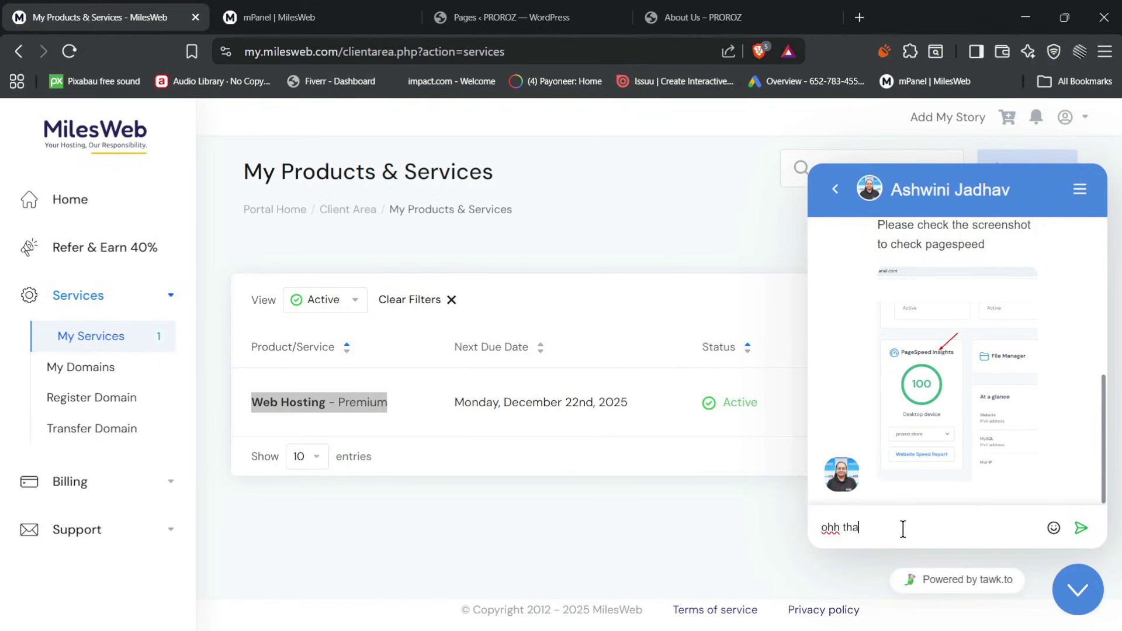
type("nks :)")
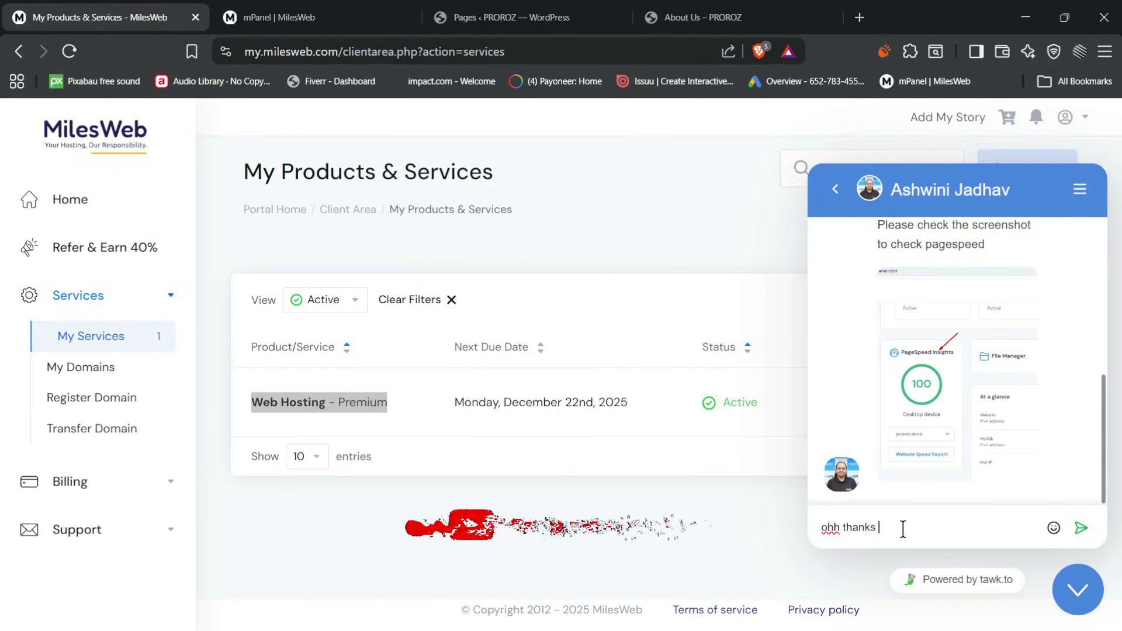
key("Return")
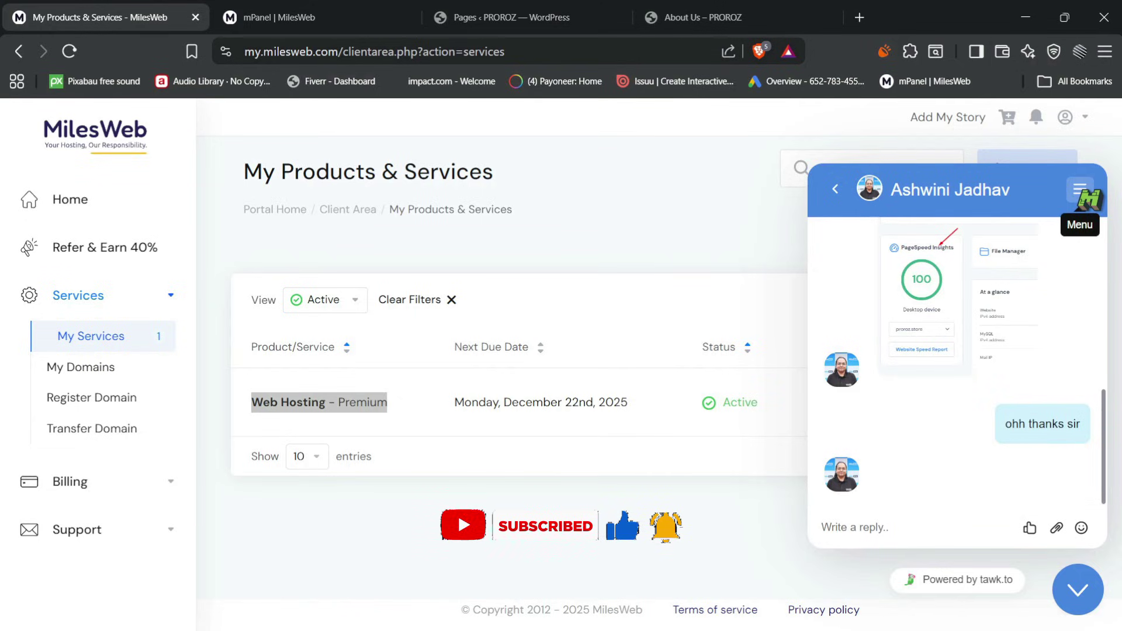
End the live chat session from the chat options menu
left_click(1081, 193)
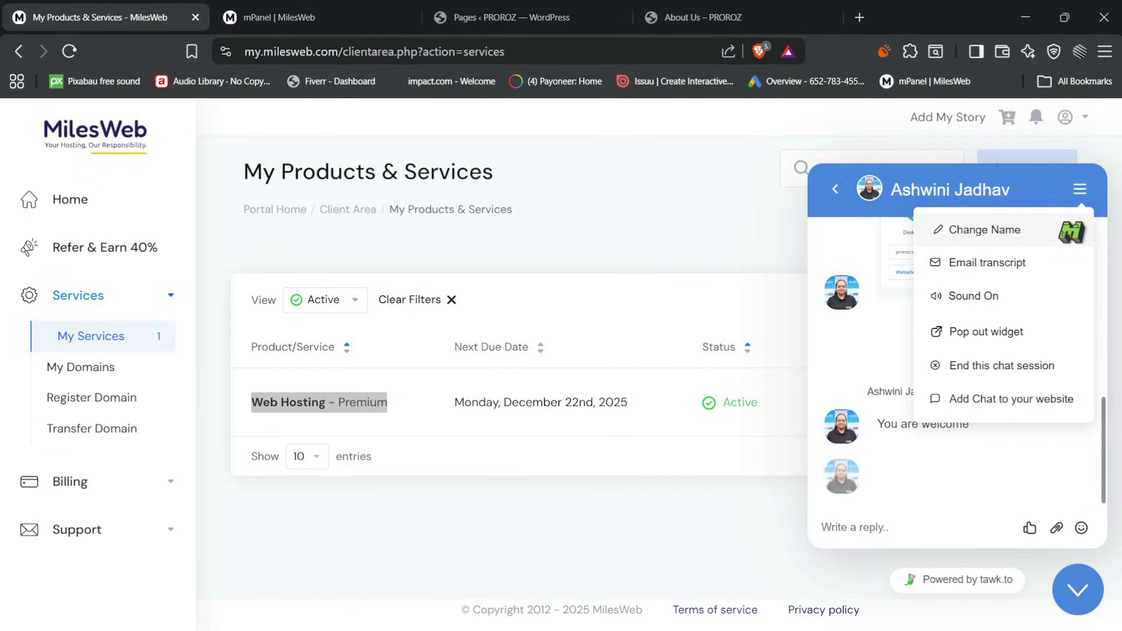
left_click(987, 372)
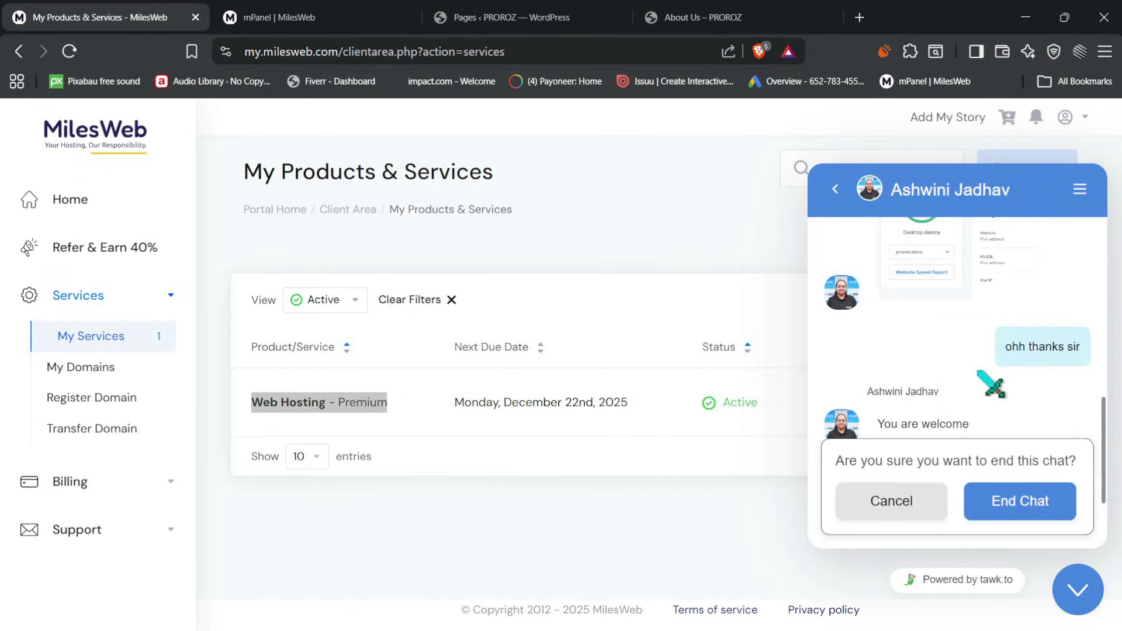
left_click(1015, 501)
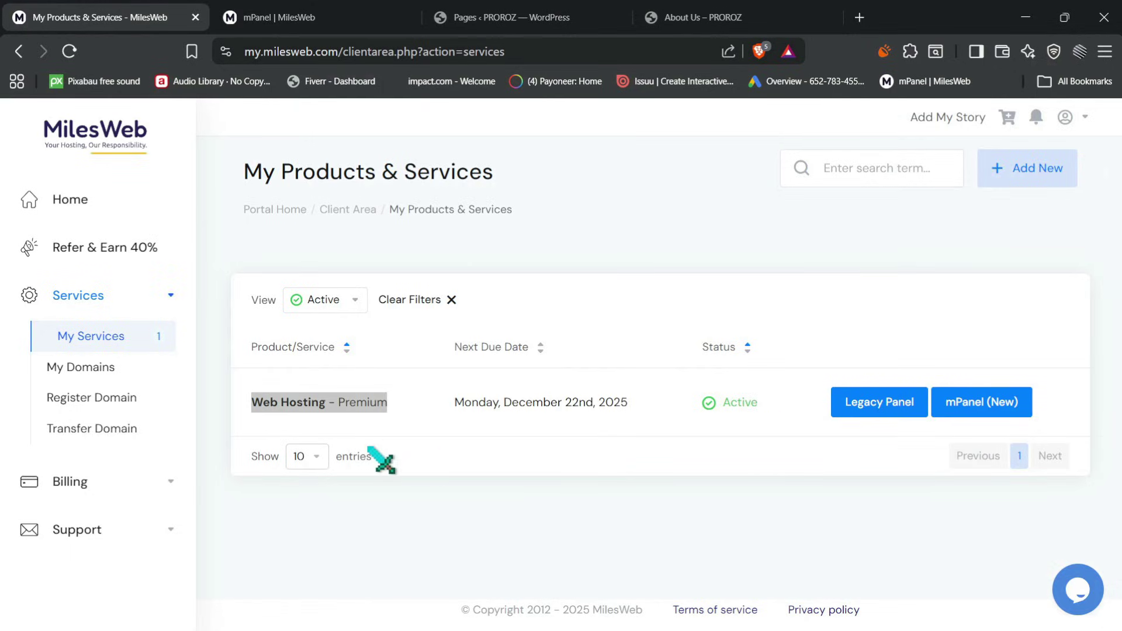
Reselect the Web Hosting – Premium name, then open About Us in Elementor
left_click(275, 500)
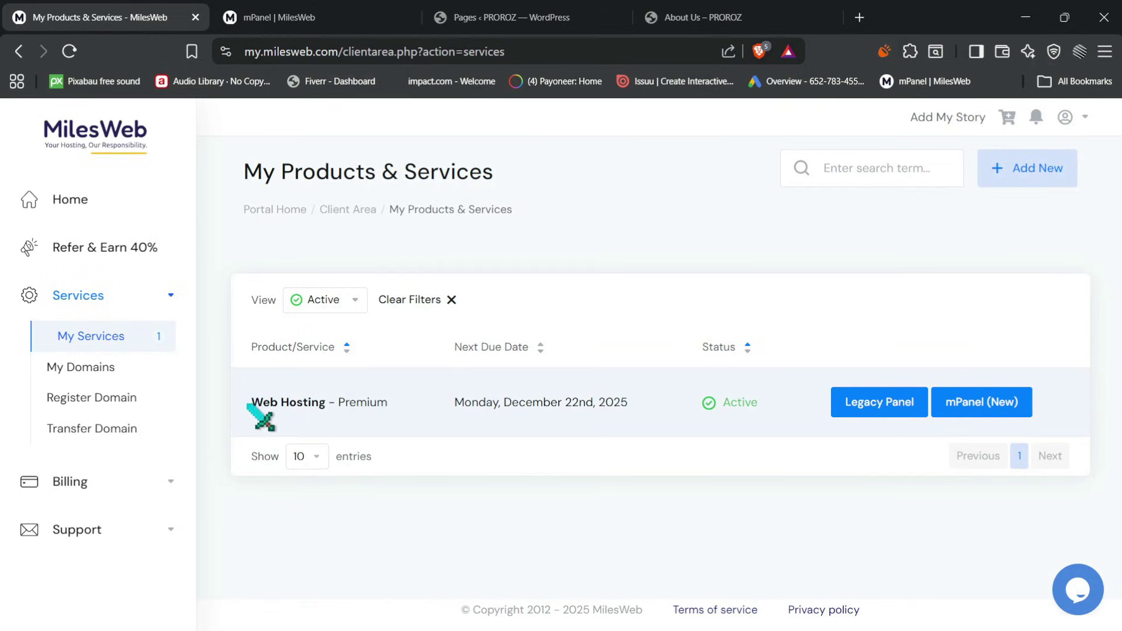
left_click_drag(251, 403, 386, 409)
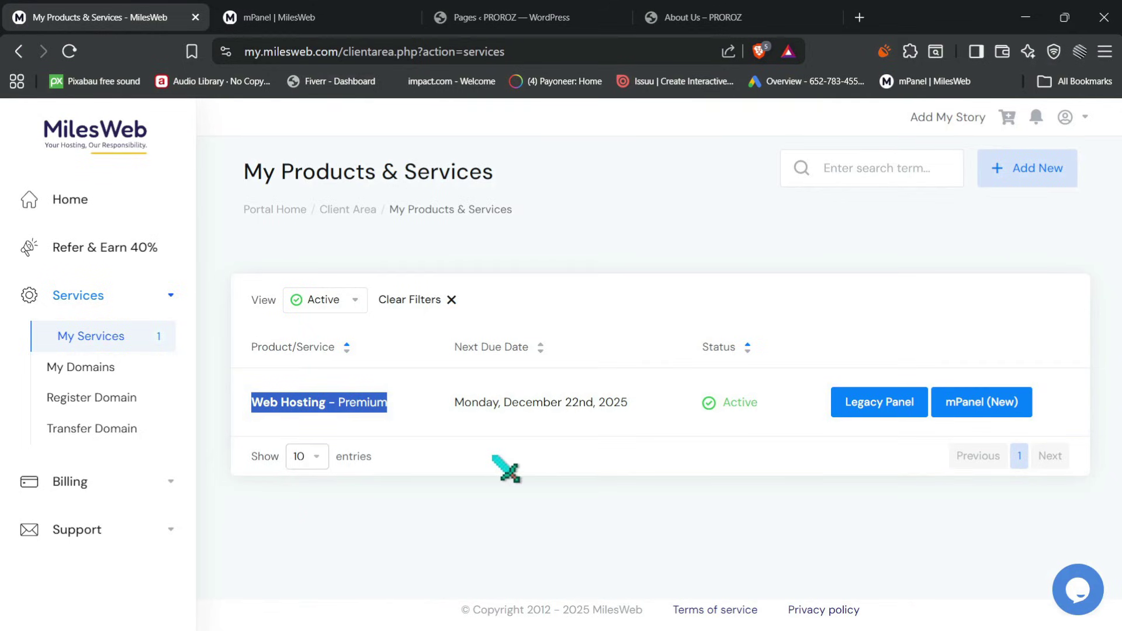
left_click(549, 463)
left_click(518, 15)
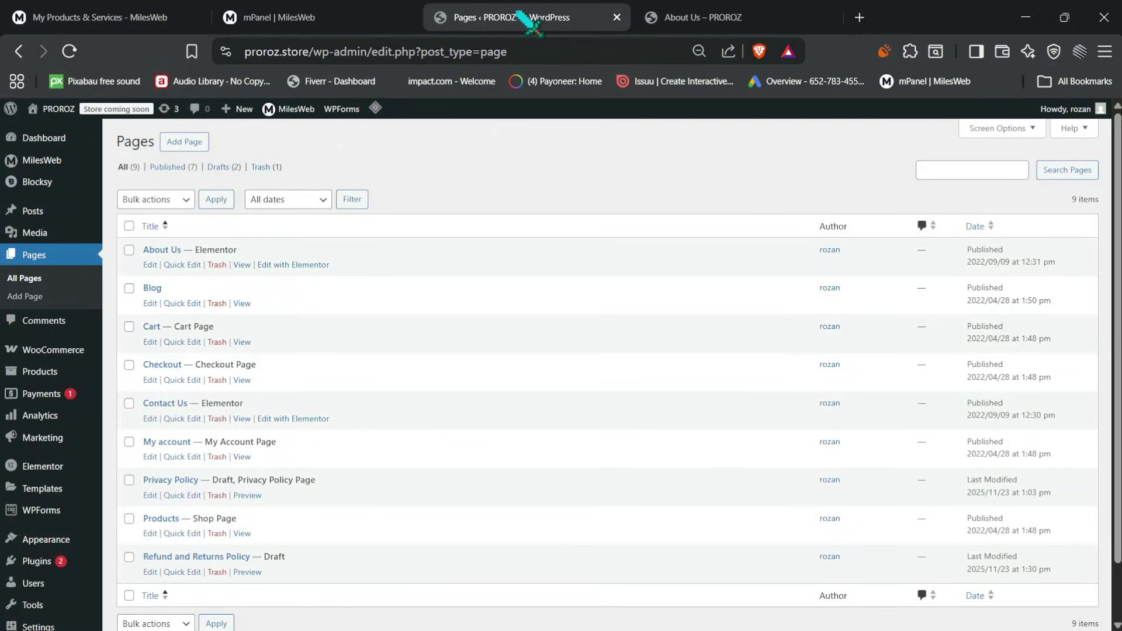
left_click(283, 265)
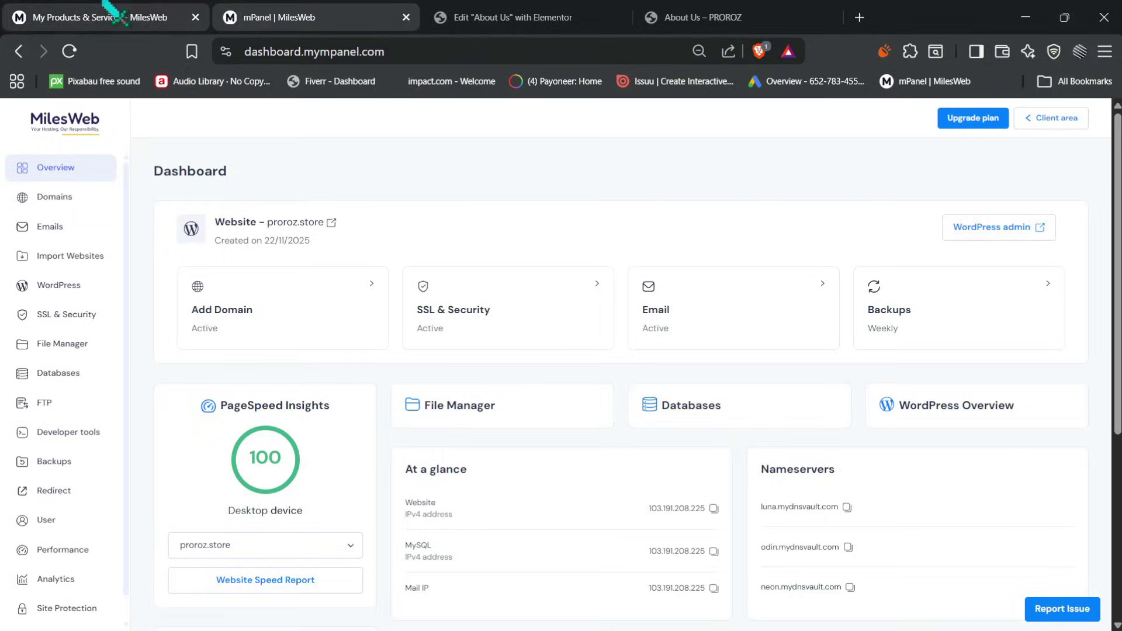
Check proroz.store's Desktop PageSpeed score of 100 in mPanel, then return to My Products & Services
left_click(105, 7)
left_click(281, 17)
scroll(388, 306, "down", 2)
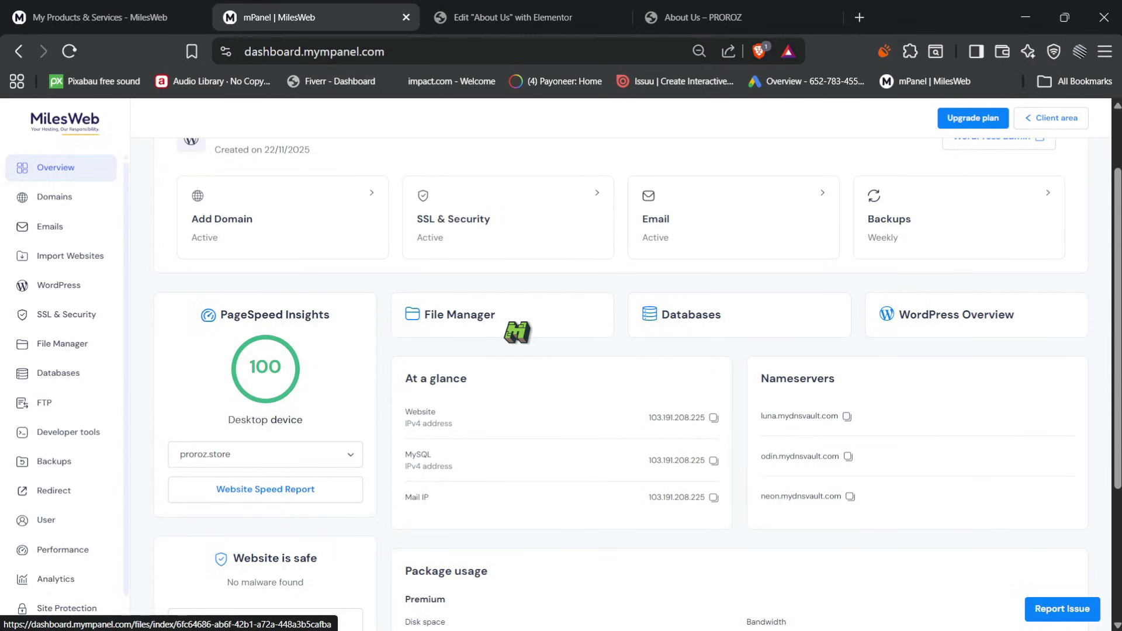
scroll(526, 338, "down", 1)
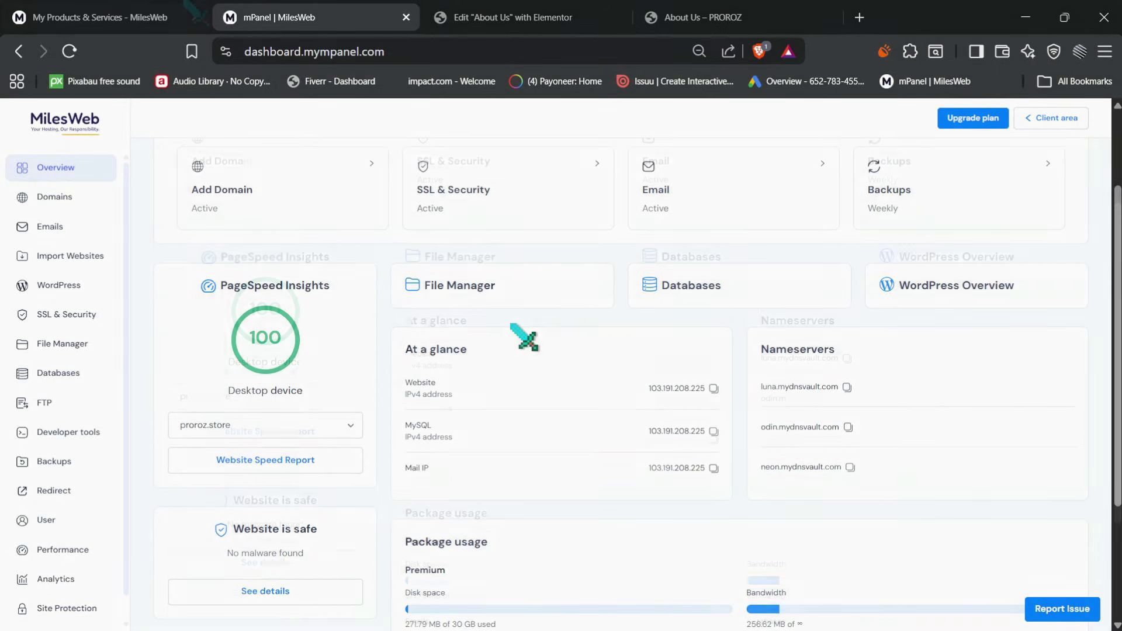
left_click(197, 13)
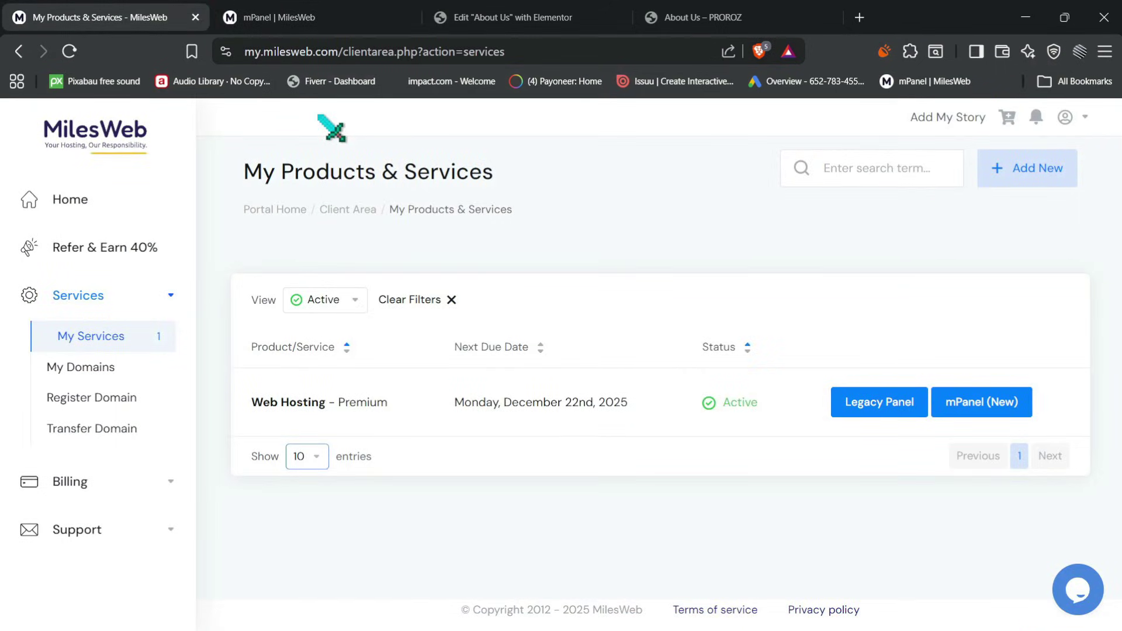